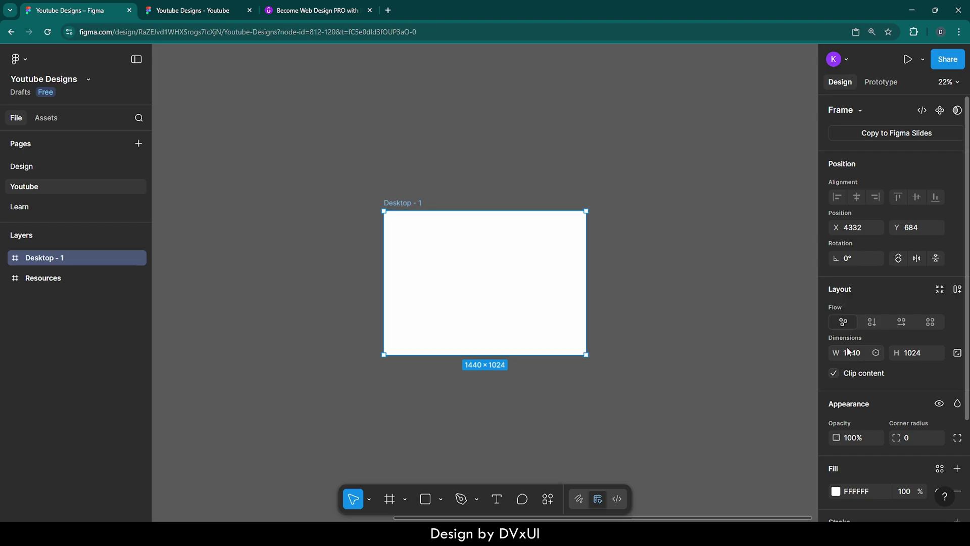
- Set the Desktop - 1 frame's height to 1400 and its corner radius to 32
left_click(928, 355)
type("1400")
key("Return")
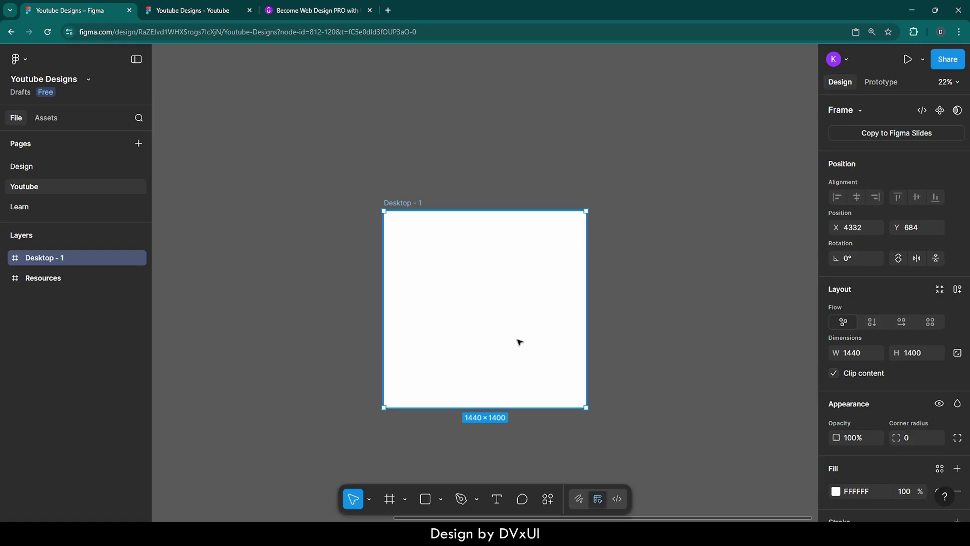
key("shift+2")
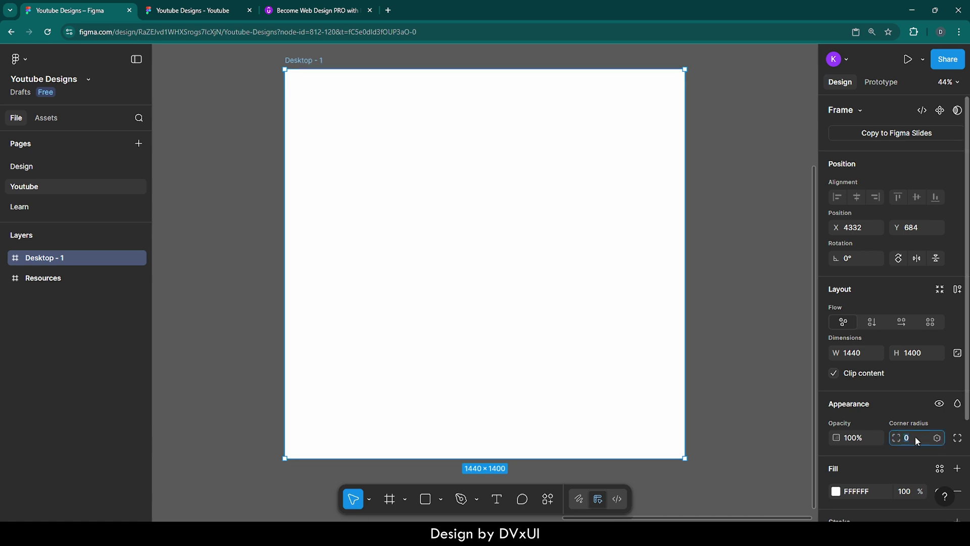
key("Return")
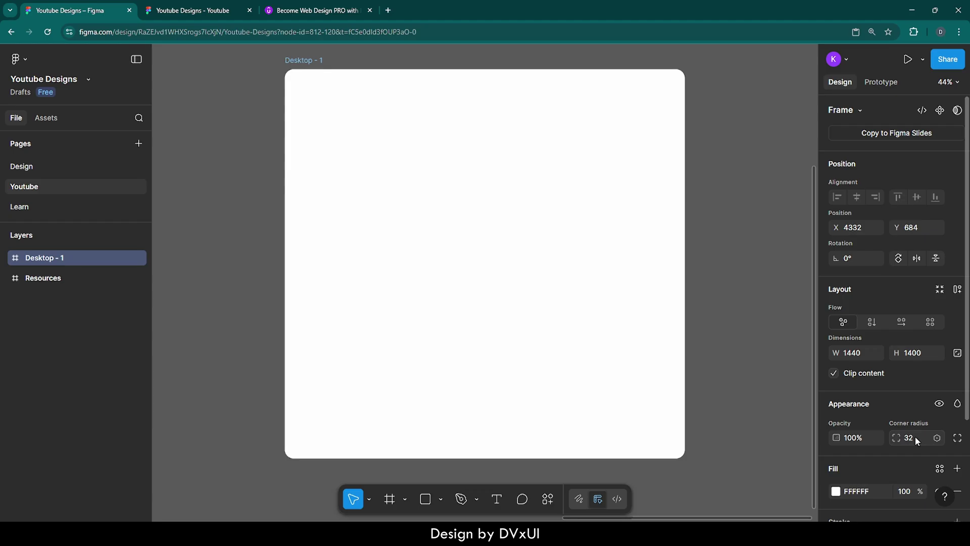
- Change the Desktop - 1 frame's fill colour to F5F5F5 and deselect it
scroll(880, 464, "down", 1)
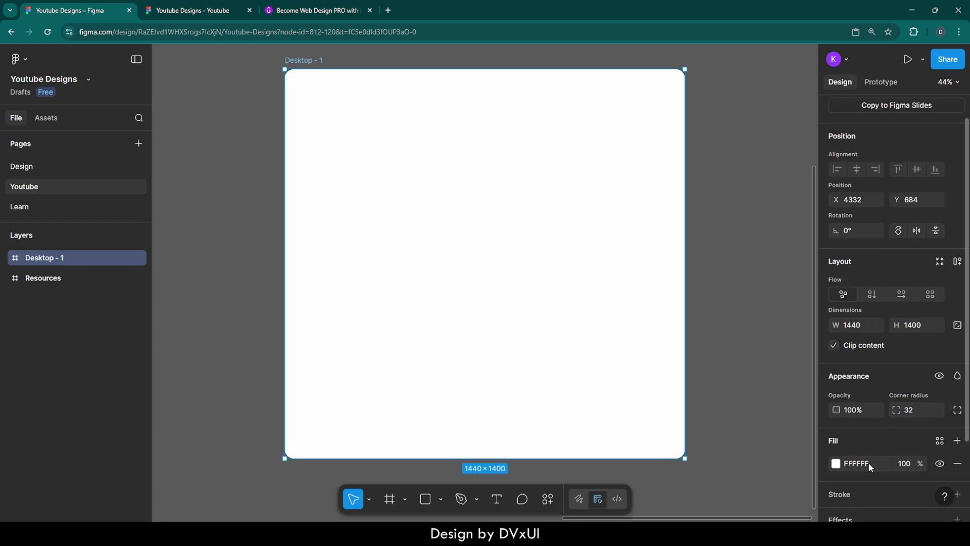
left_click(868, 462)
key("ctrl+a")
type("f5")
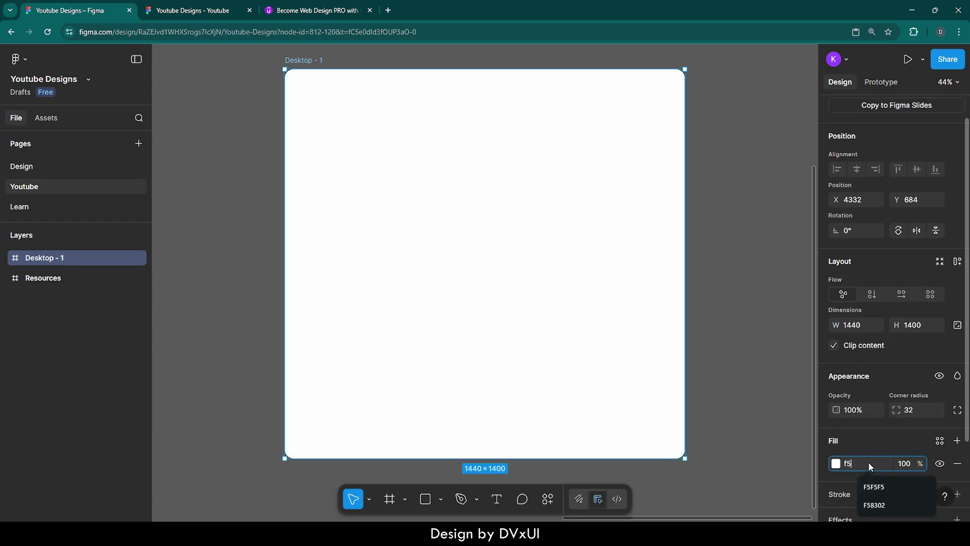
key("Return")
left_click(758, 375)
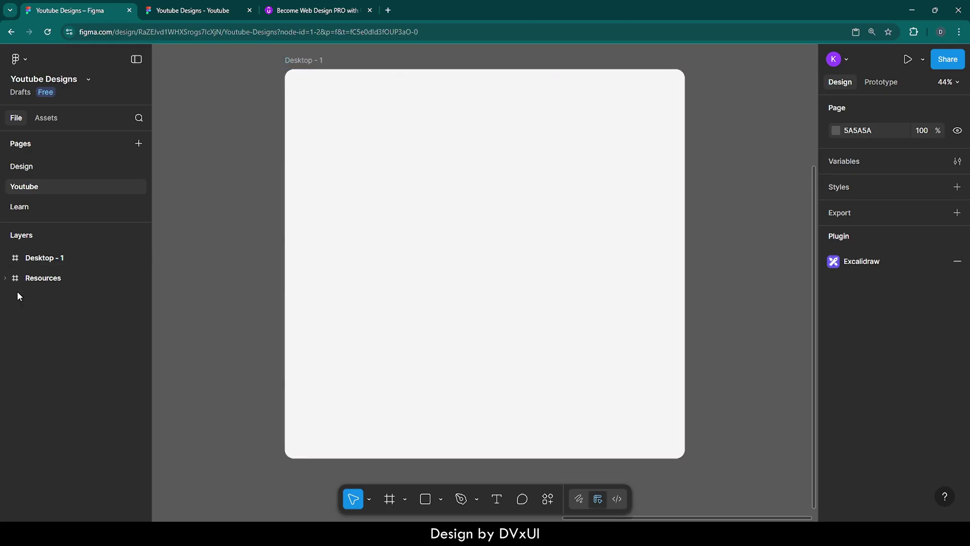
- Examine the navigation bar in the Resources frame, including its atlas. logo, link group and Login button
left_click(43, 278)
key("shift+2")
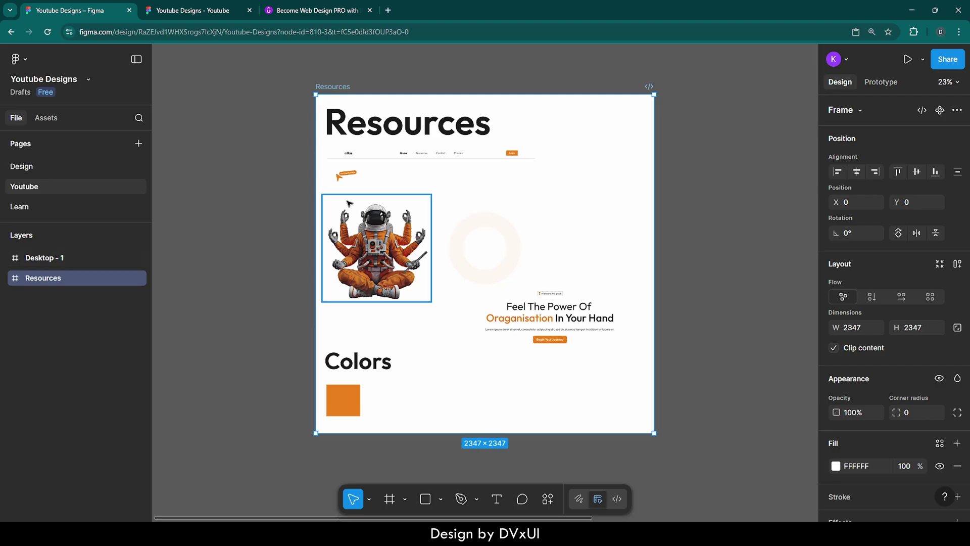
scroll(455, 162, "up", 3)
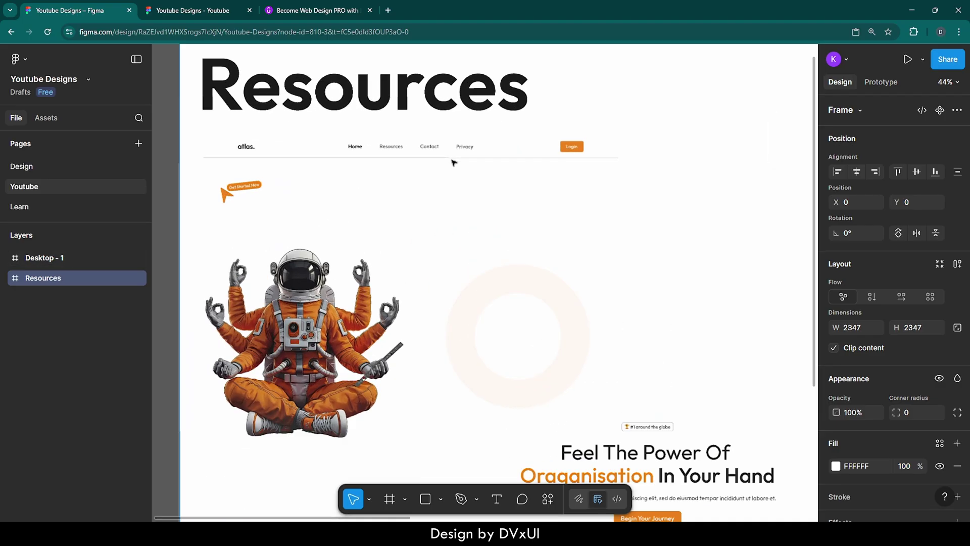
left_click(489, 150)
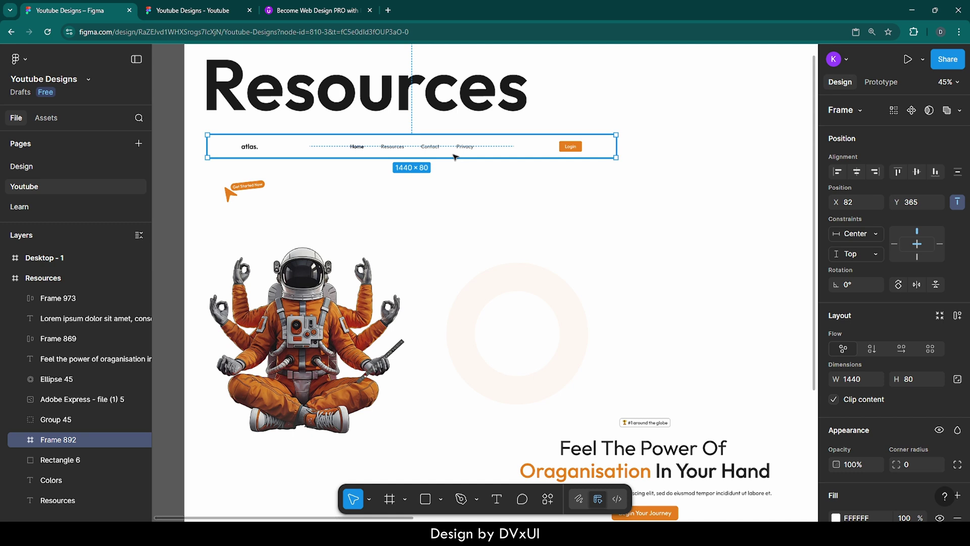
scroll(257, 148, "up", 5)
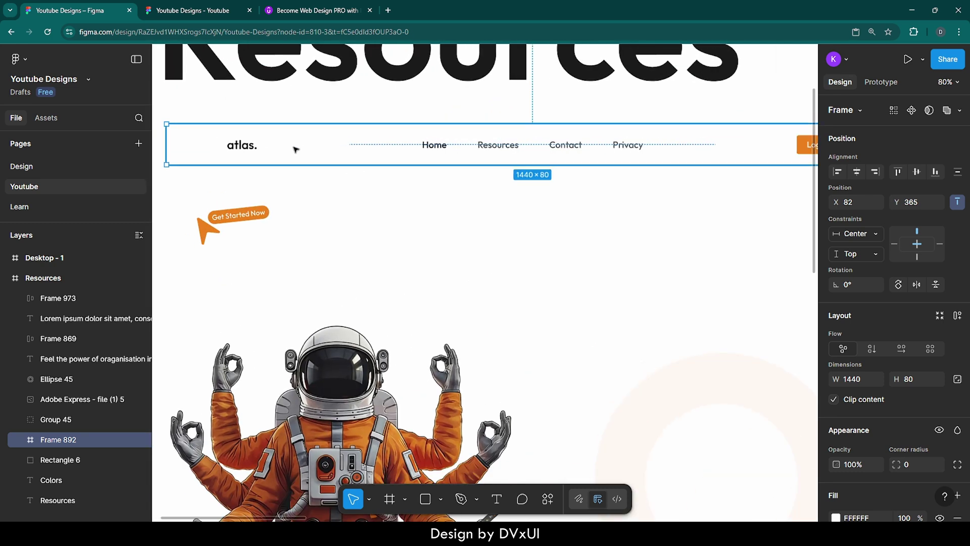
double_click(242, 147)
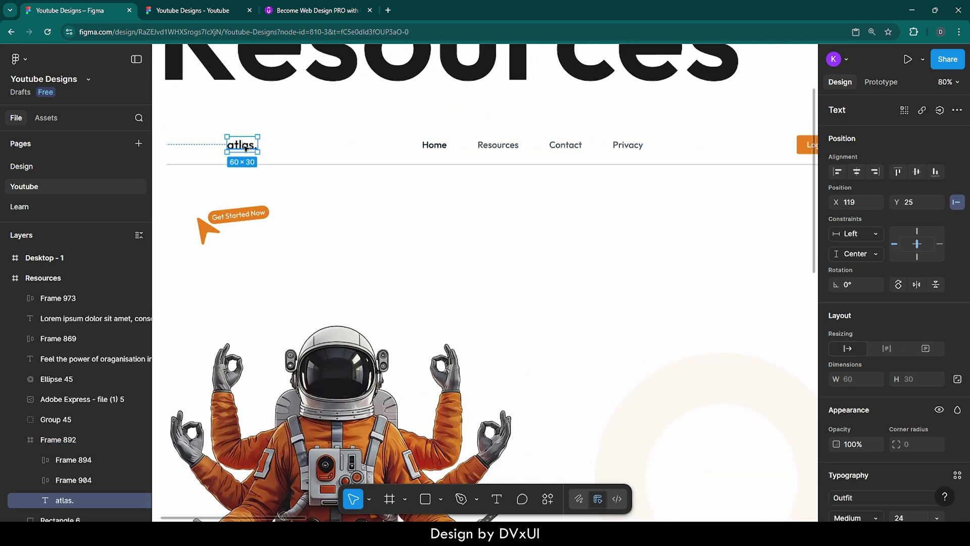
left_click(501, 147)
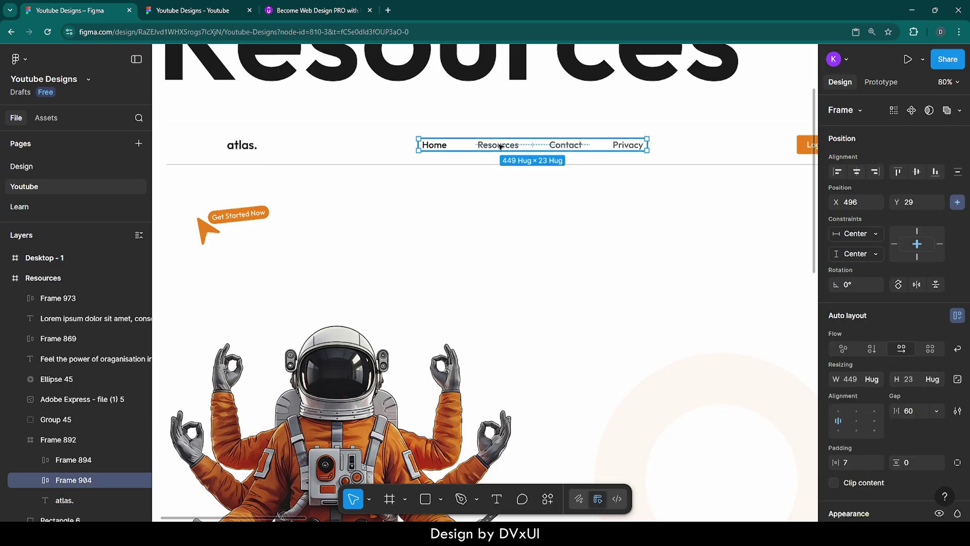
scroll(501, 146, "right", 5)
left_click(673, 150)
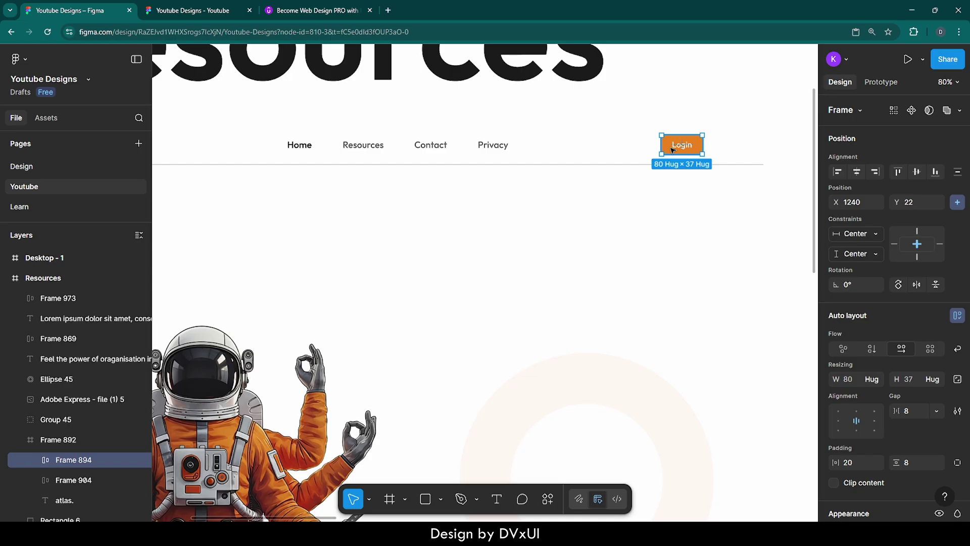
- Copy the whole navigation bar from the Resources frame into the Desktop - 1 frame
left_click(604, 153)
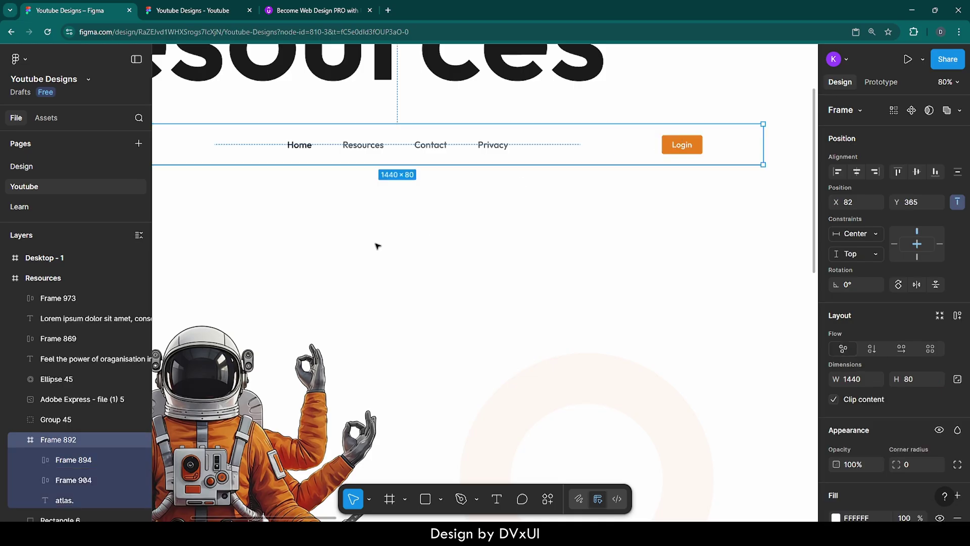
scroll(377, 245, "down", 10)
scroll(377, 244, "right", 5)
scroll(470, 280, "up", 6)
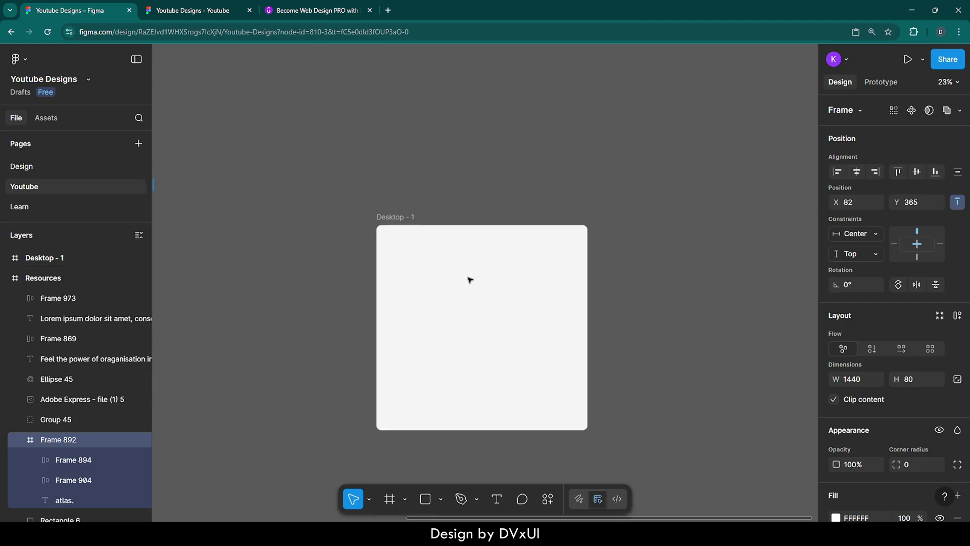
left_click(318, 178)
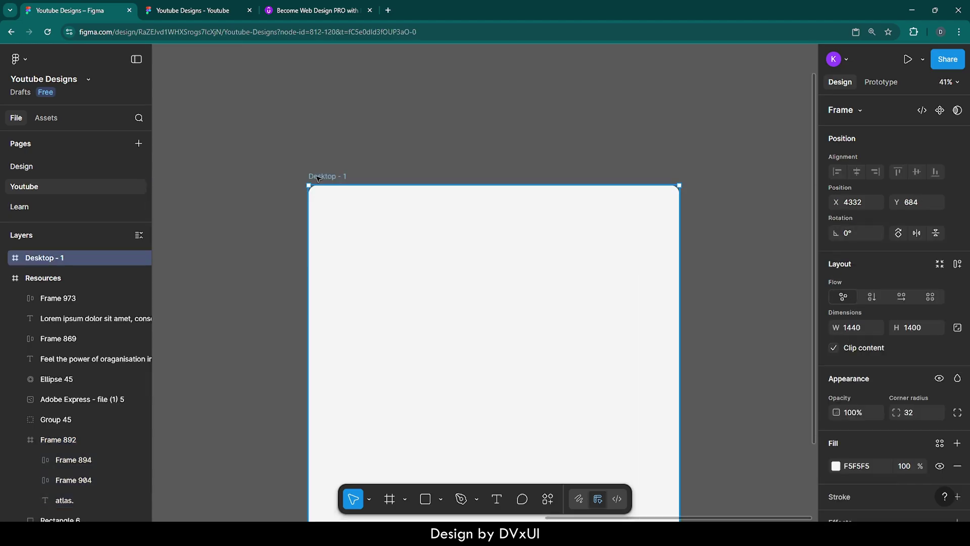
key("ctrl+v")
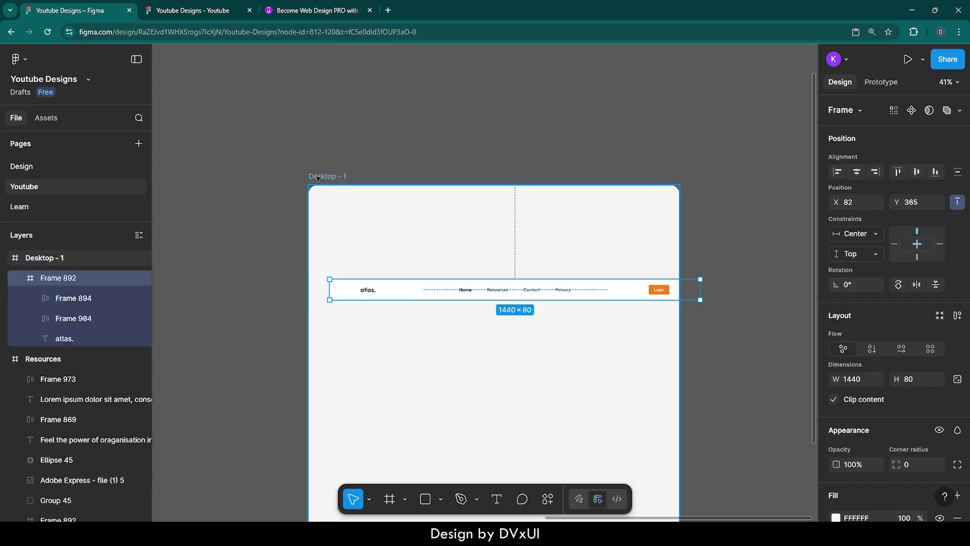
- Align the pasted navigation bar to the horizontal centre and top edge of the Desktop - 1 frame
left_click(857, 173)
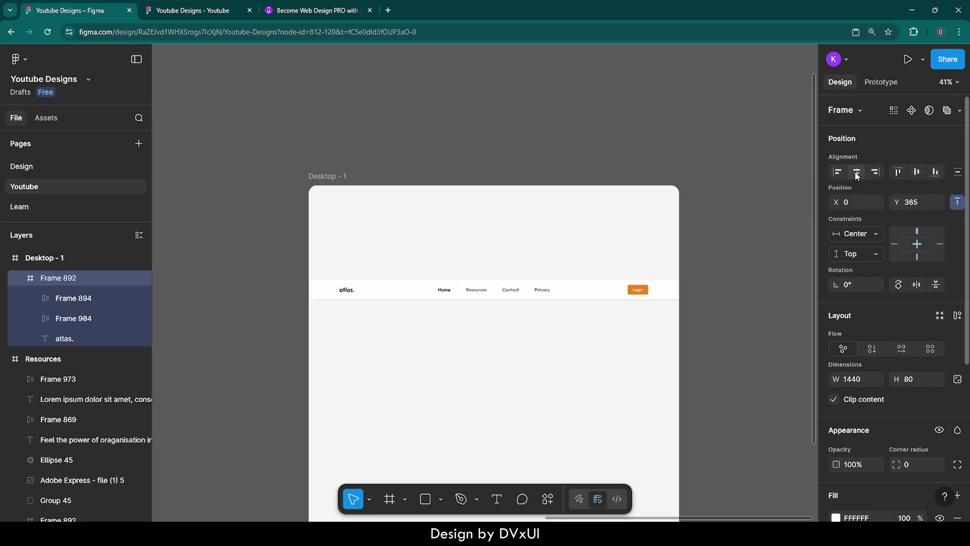
left_click(898, 171)
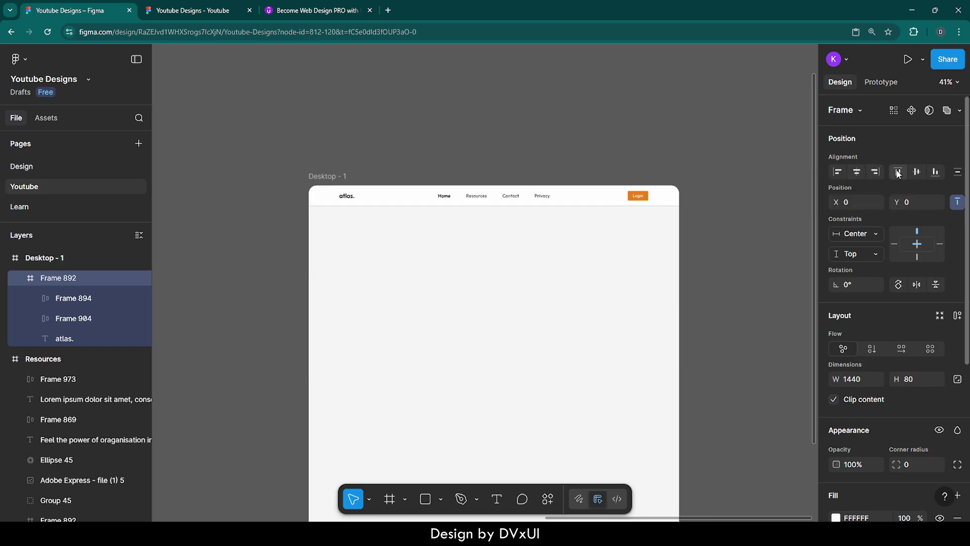
scroll(567, 277, "down", 3)
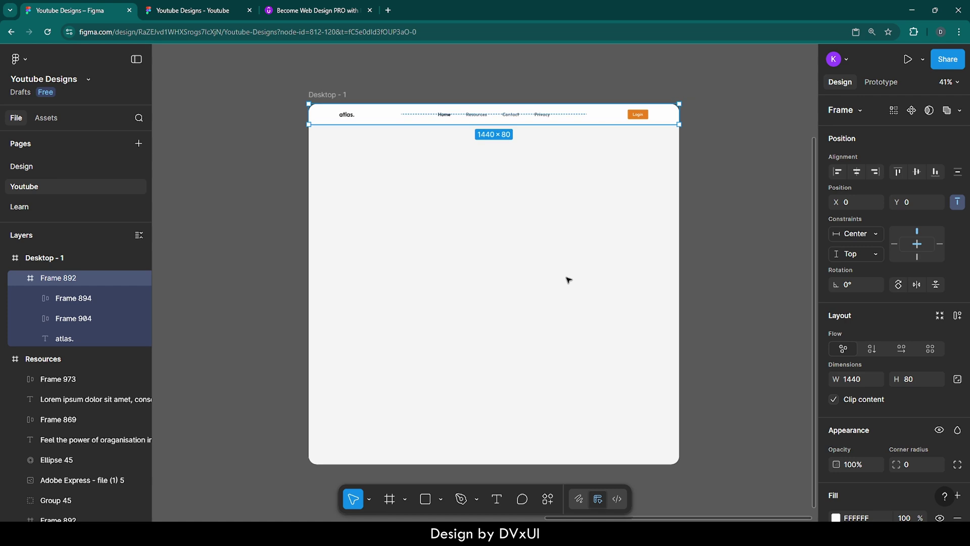
left_click(569, 280)
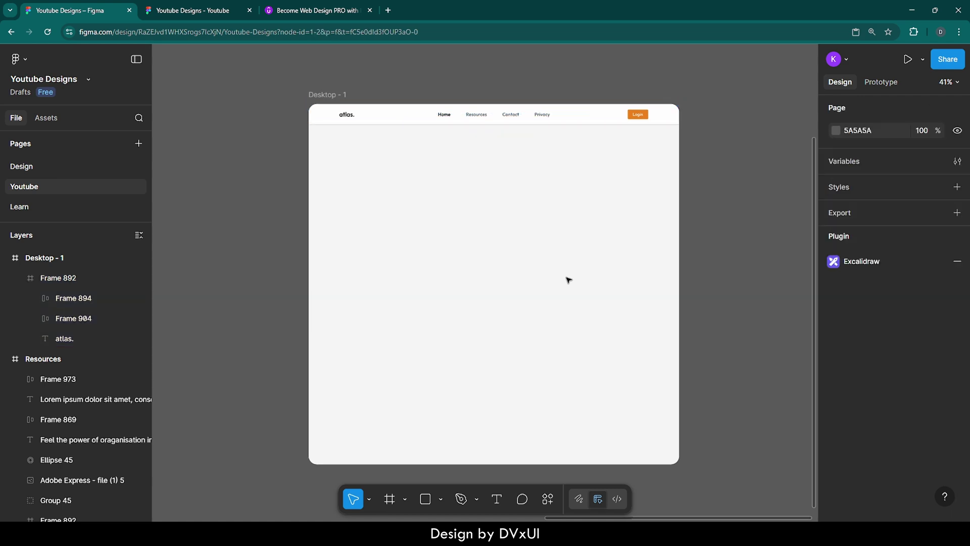
scroll(506, 206, "up", 5)
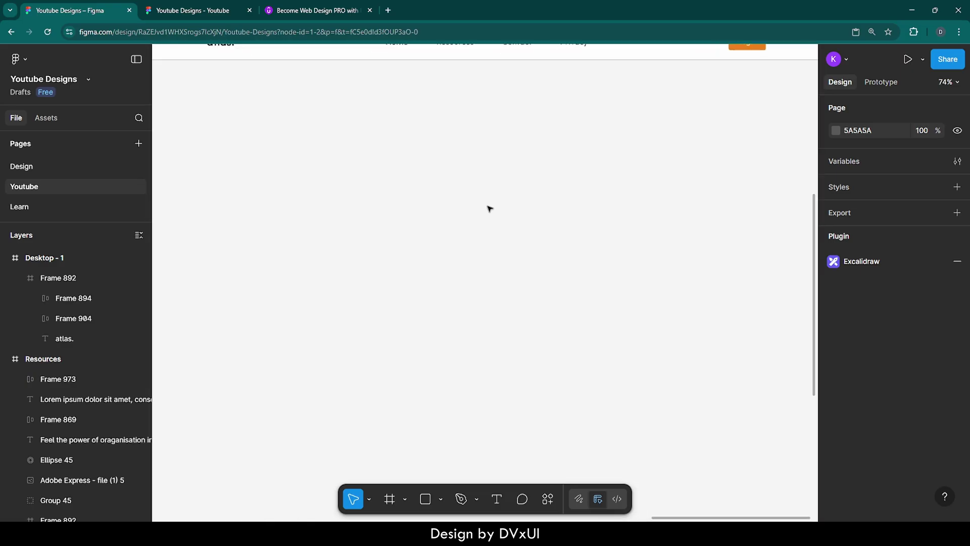
scroll(457, 218, "up", 2)
scroll(457, 218, "up", 1)
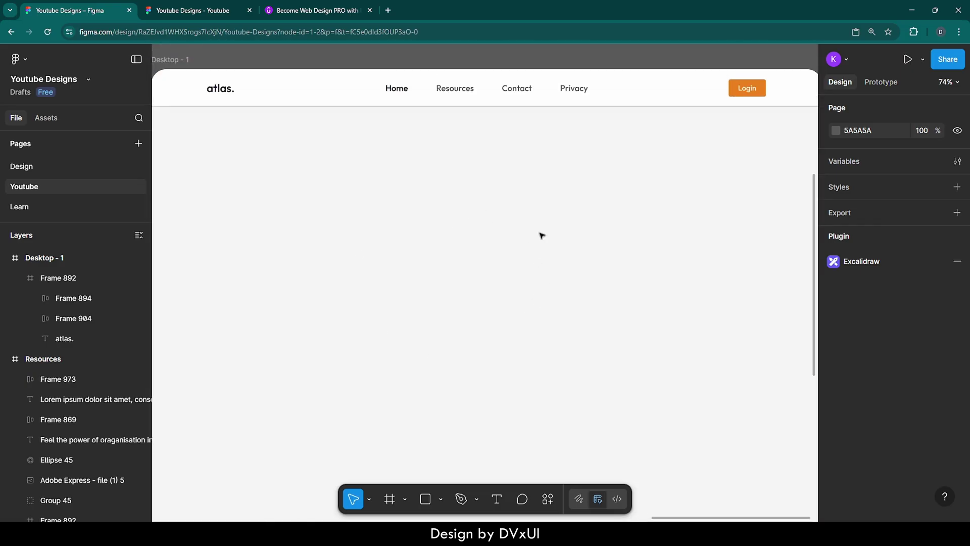
scroll(422, 249, "down", 5)
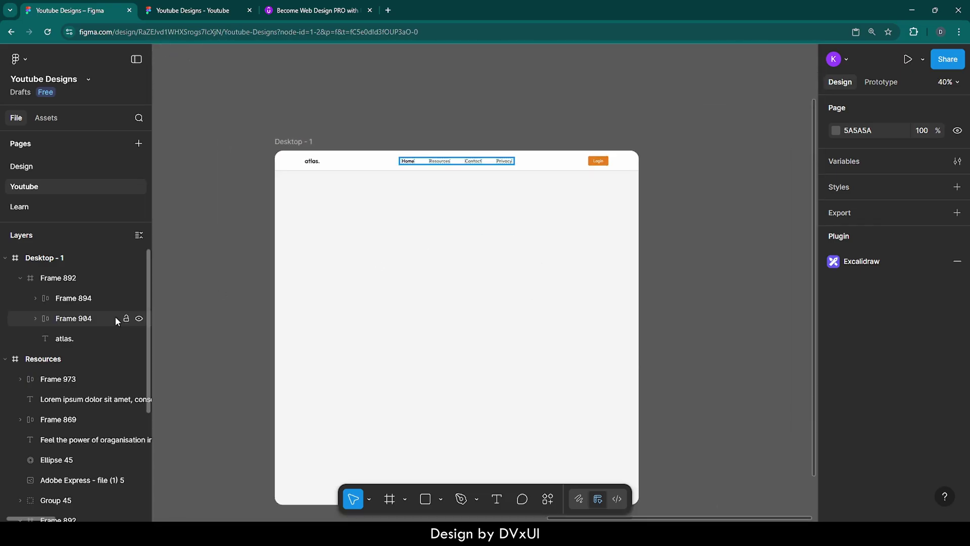
- Copy the badge, headline, paragraph and Begin Your Journey button from Resources into Desktop - 1, placing them below the navigation bar
left_click(15, 360)
key("shift+2")
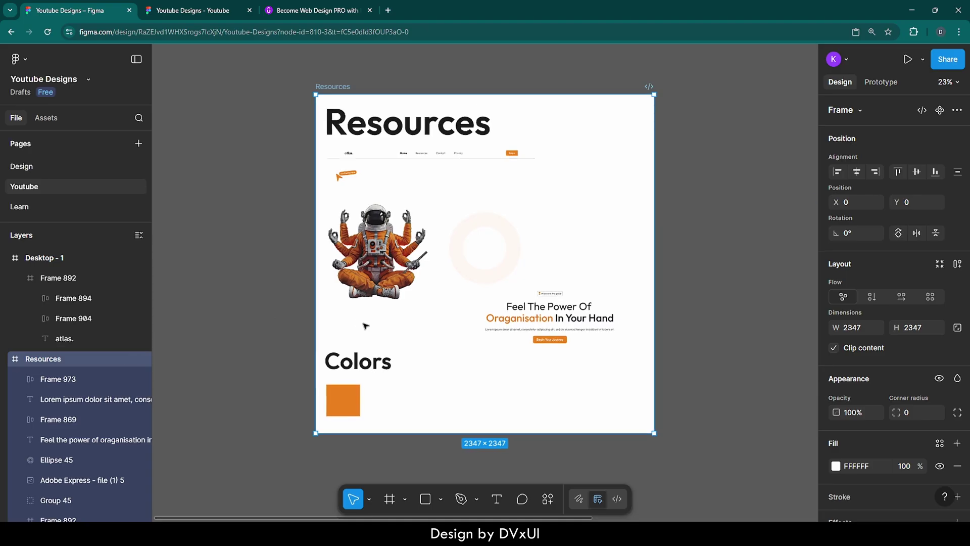
scroll(599, 357, "up", 3)
left_click_drag(556, 355, 490, 276)
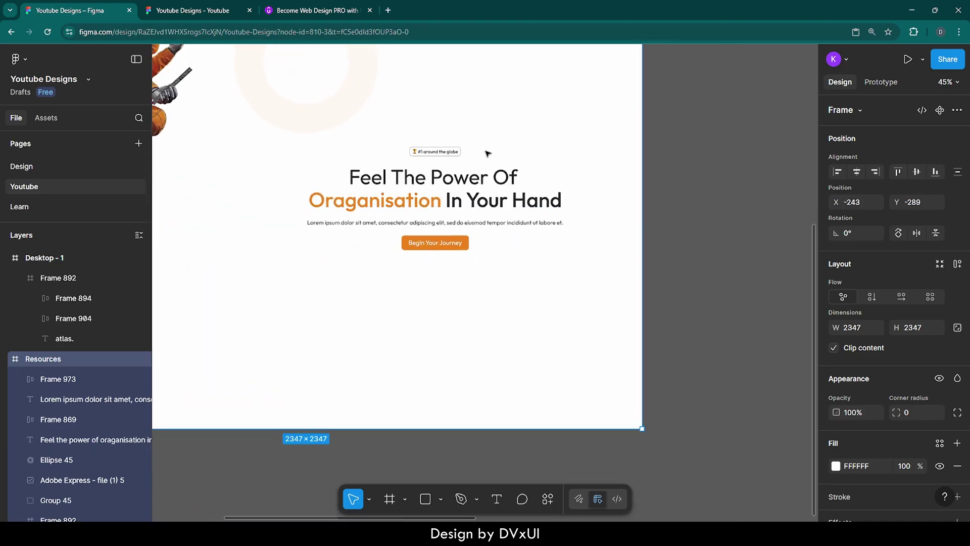
left_click_drag(503, 146, 424, 251)
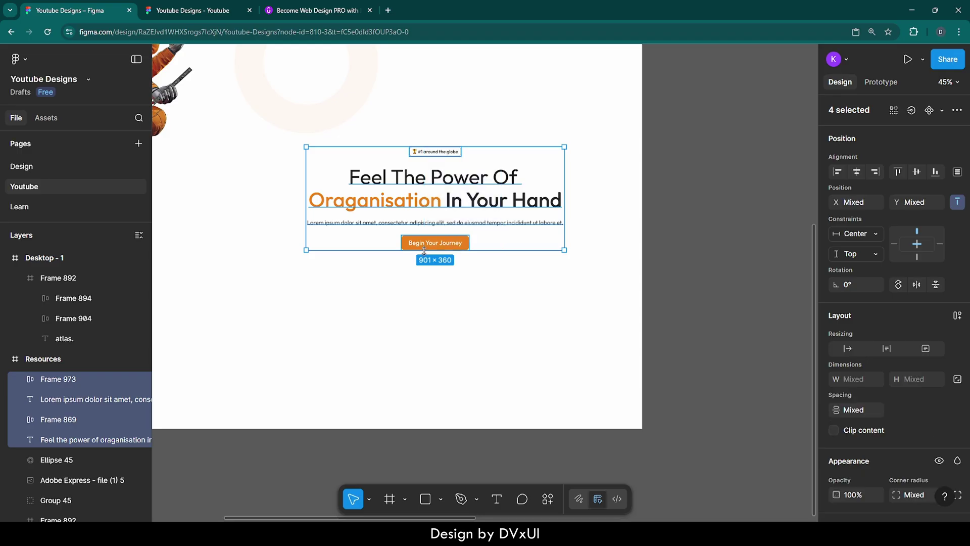
left_click(15, 259)
key("shift+2")
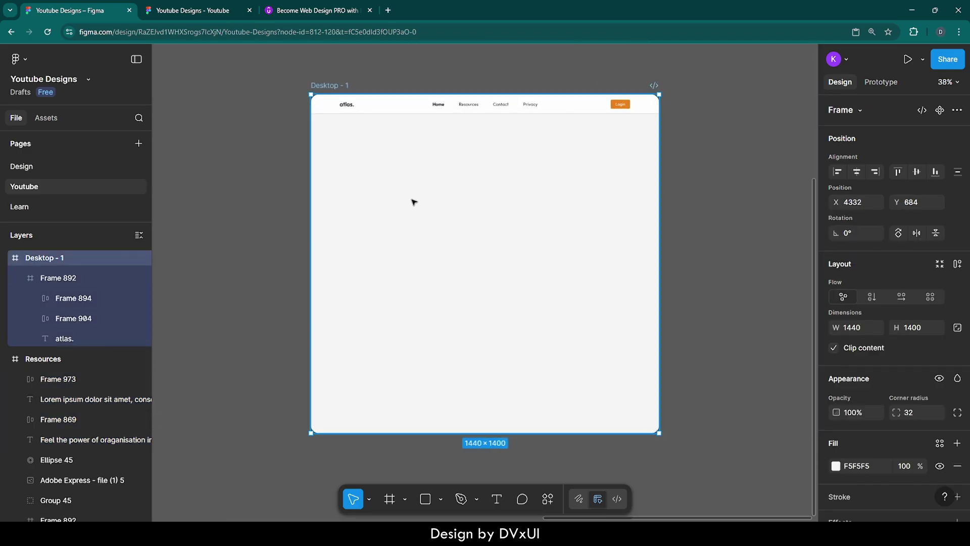
key("ctrl+v")
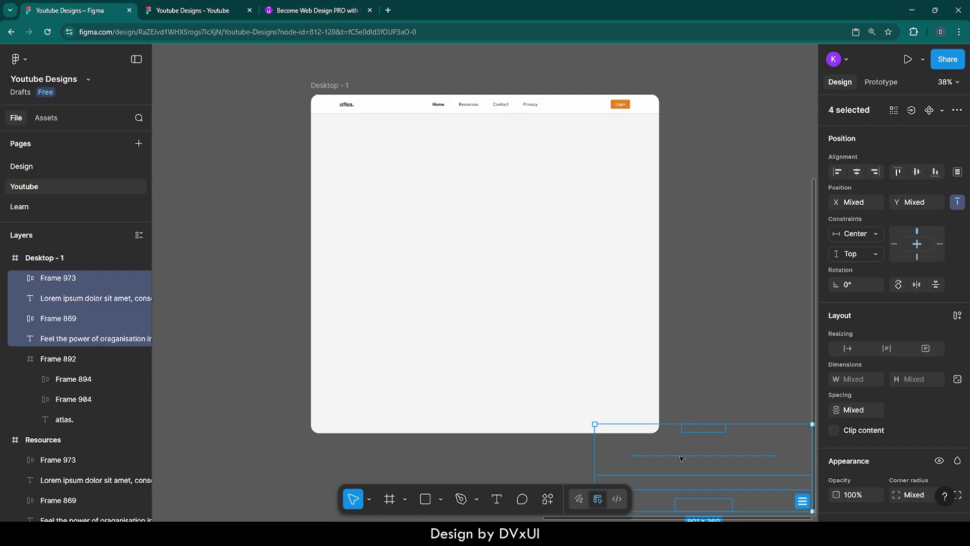
left_click_drag(697, 462, 484, 174)
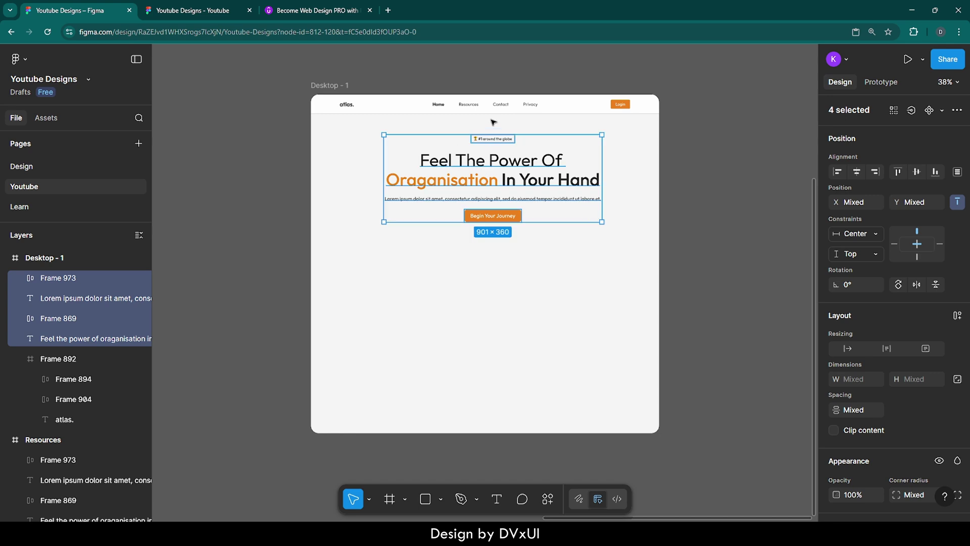
- Nudge the hero content vertically so its gap to the navigation bar is exactly 80 px
scroll(494, 121, "up", 5)
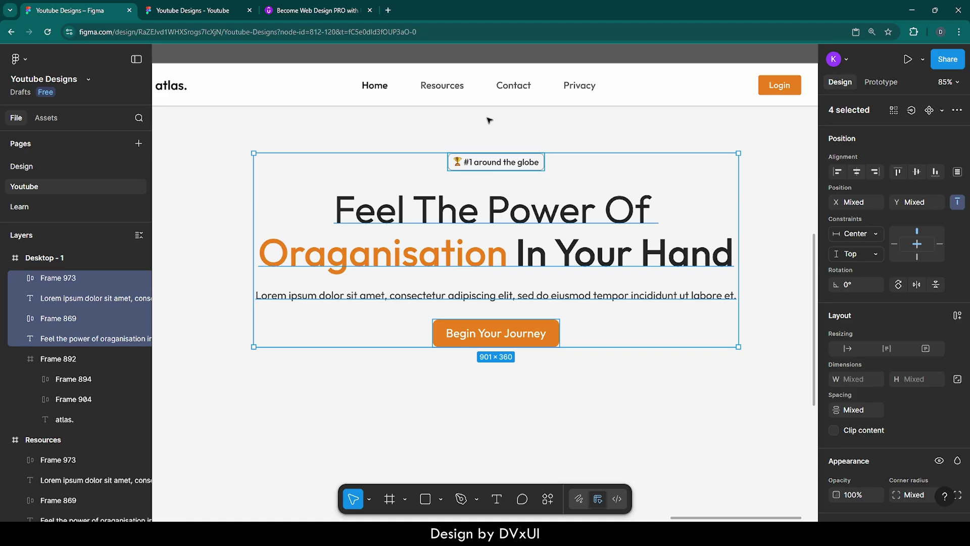
key("alt")
key("Up")
key("Up")
key("Up")
key("Up")
key("Up")
key("Up")
key("Up")
key("Up")
key("alt")
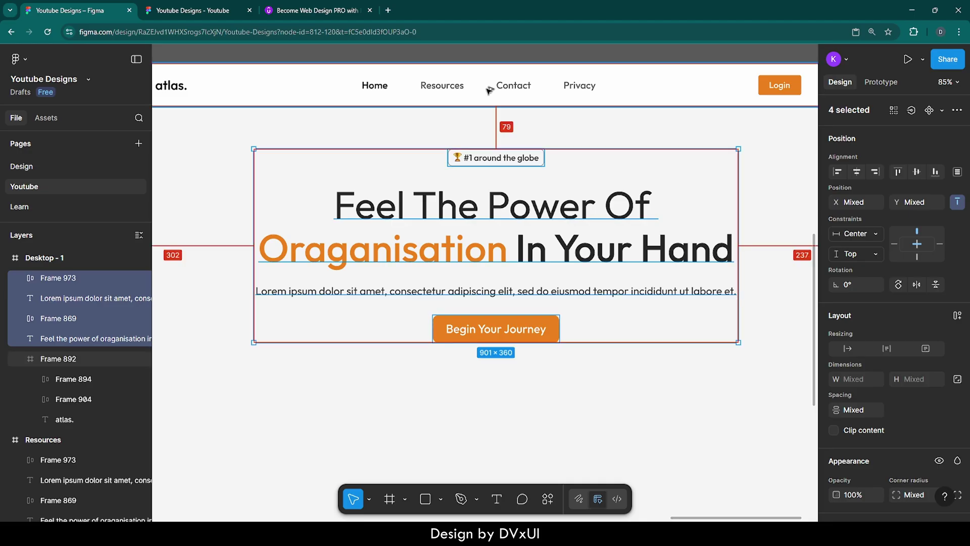
key("Down")
key("alt")
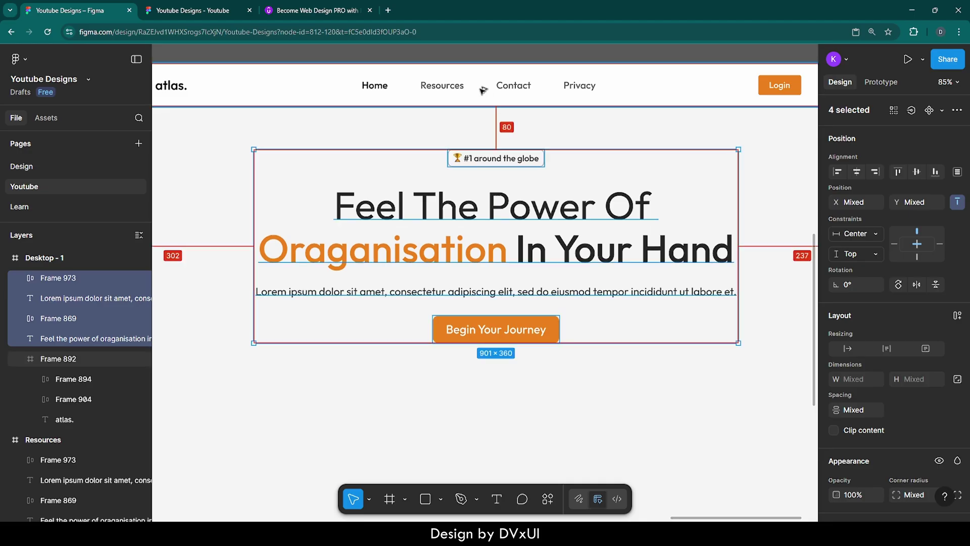
left_click(548, 138)
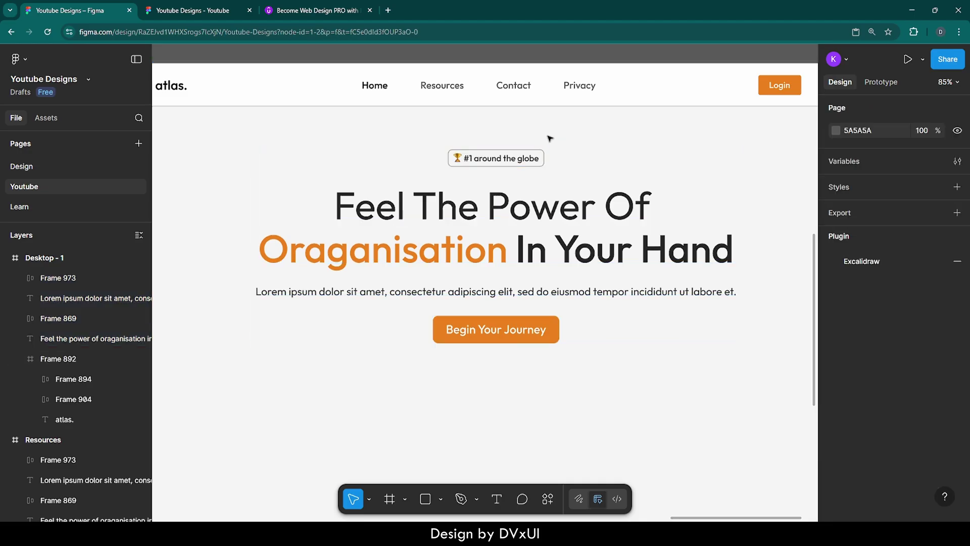
- Group the badge, headline, paragraph and Begin Your Journey button, and centre the group horizontally in the Desktop - 1 frame
left_click_drag(512, 138, 522, 347)
right_click(521, 261)
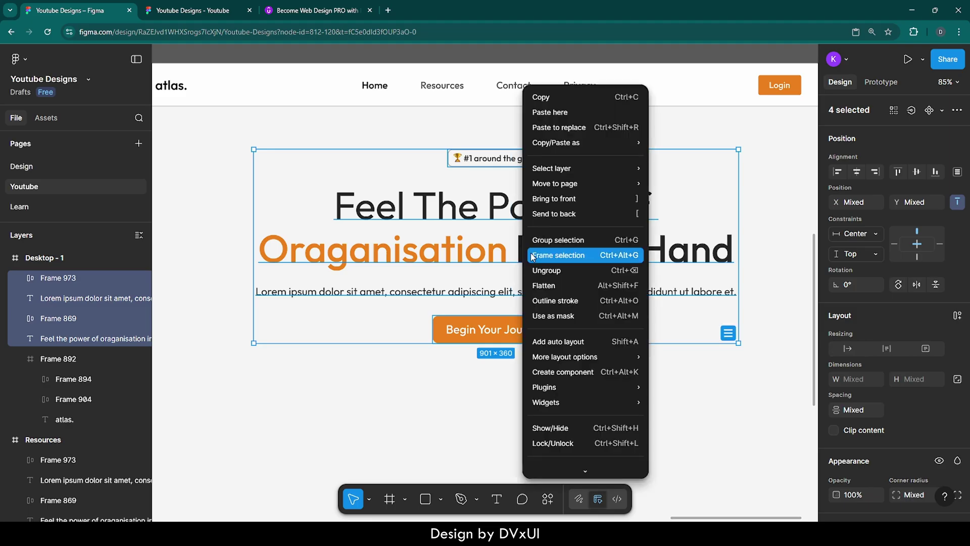
left_click(550, 243)
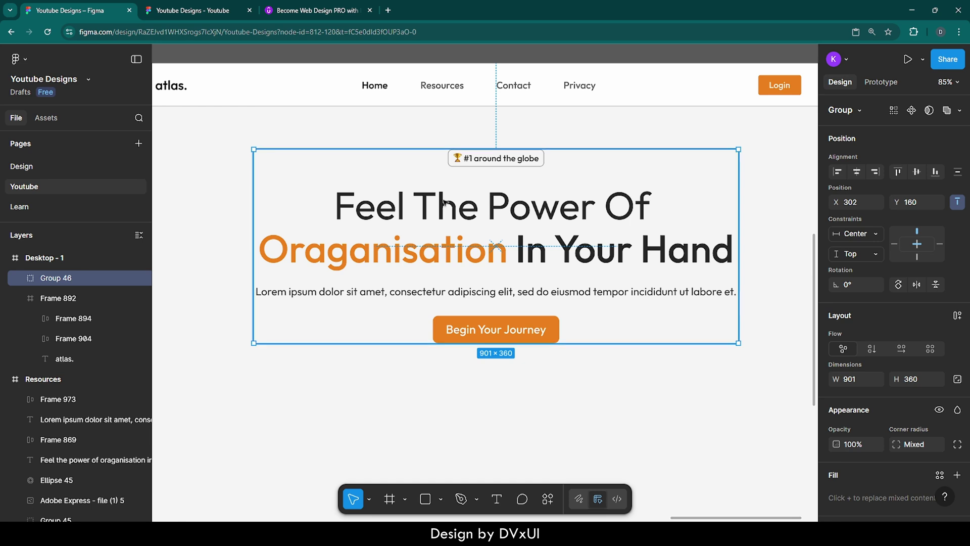
left_click_drag(568, 275, 569, 276)
left_click(857, 173)
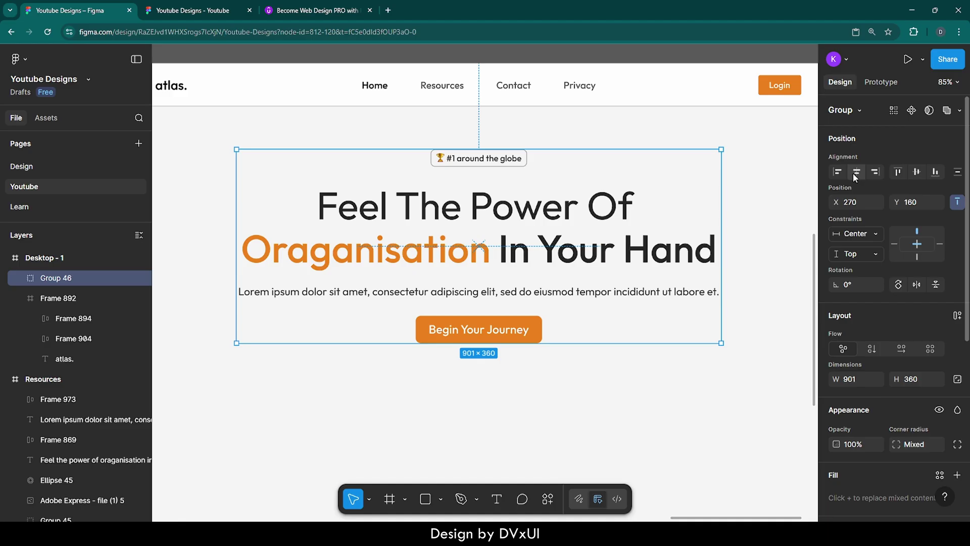
left_click(554, 363)
- Copy the pale orange ring from the Resources frame into the Desktop - 1 frame
scroll(555, 363, "down", 5, "ctrl")
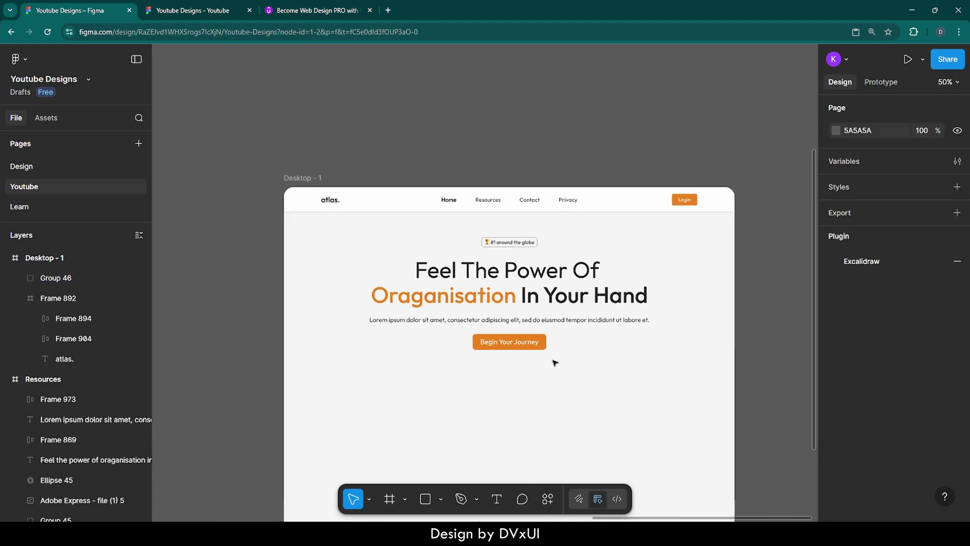
scroll(554, 362, "down", 2)
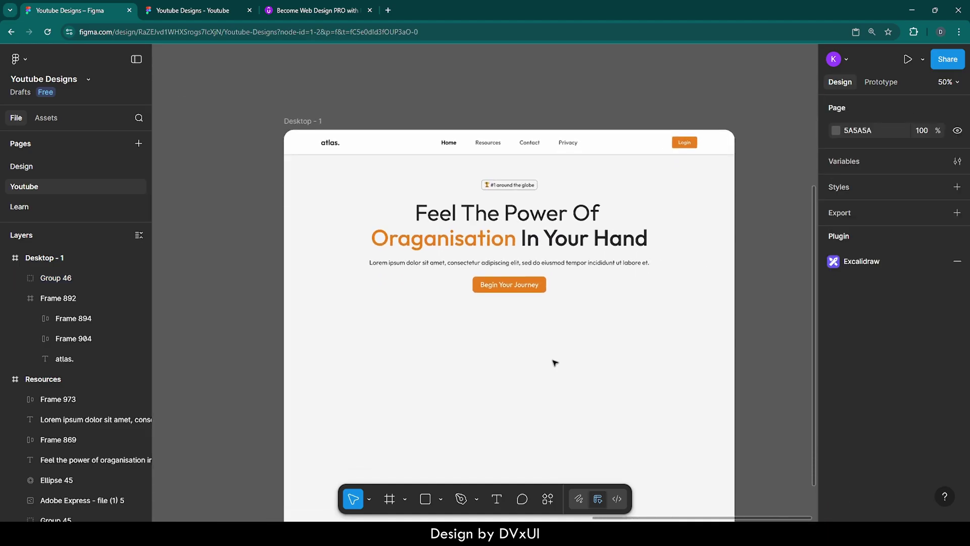
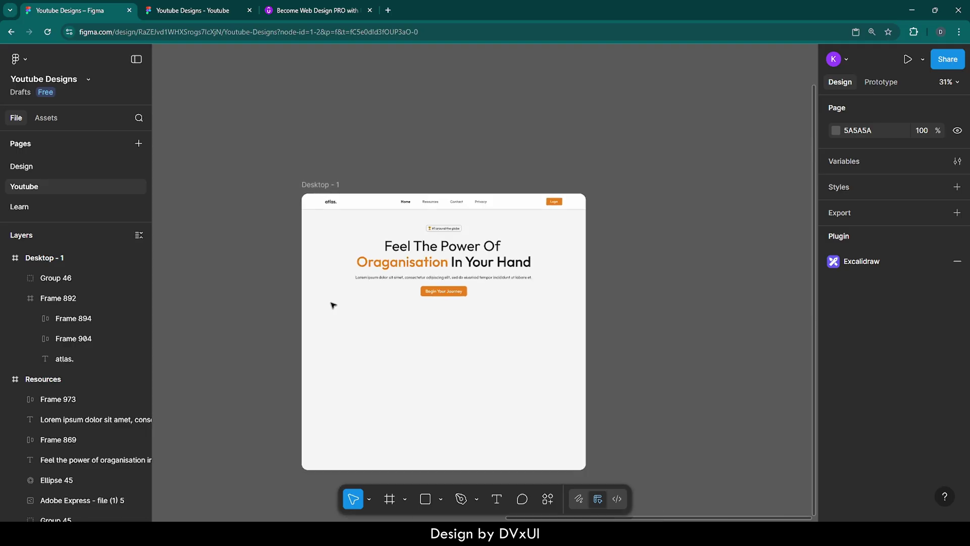
scroll(332, 305, "right", 5)
scroll(333, 305, "left", 4)
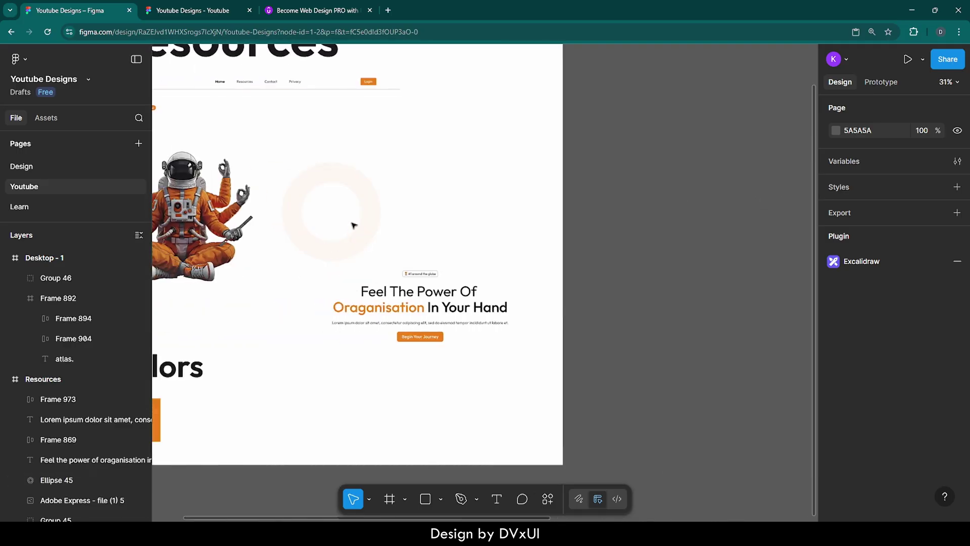
left_click(378, 216)
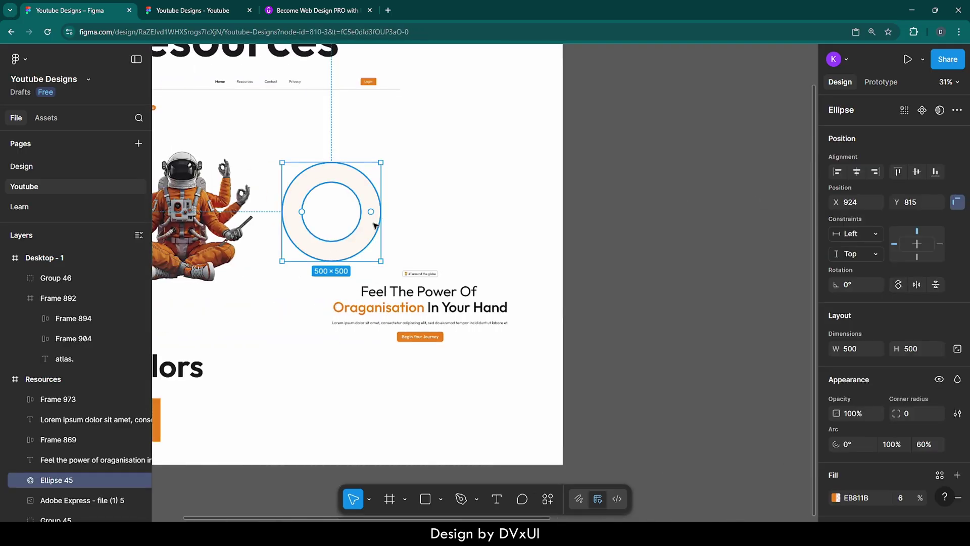
left_click(433, 243)
scroll(335, 253, "up", 3)
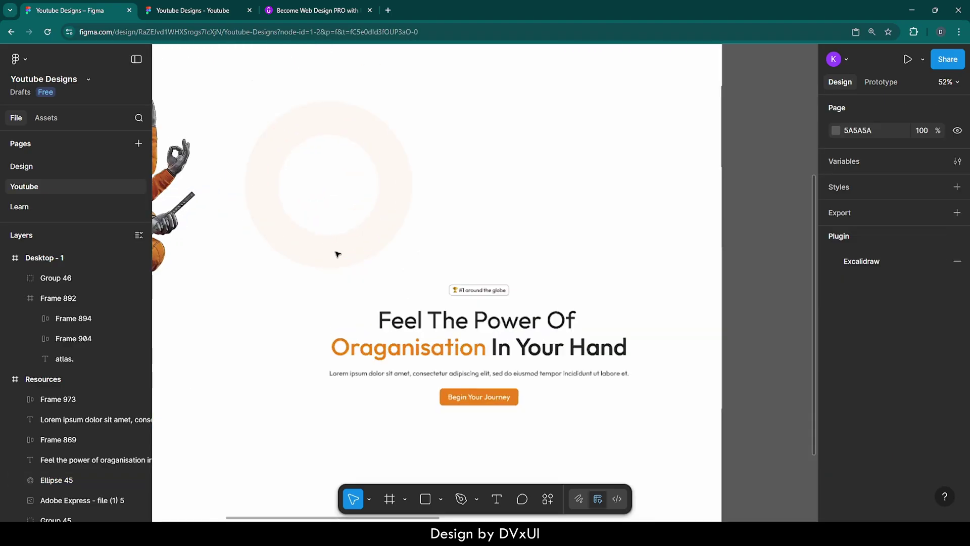
scroll(335, 253, "down", 4)
scroll(338, 254, "right", 5)
scroll(338, 253, "right", 6)
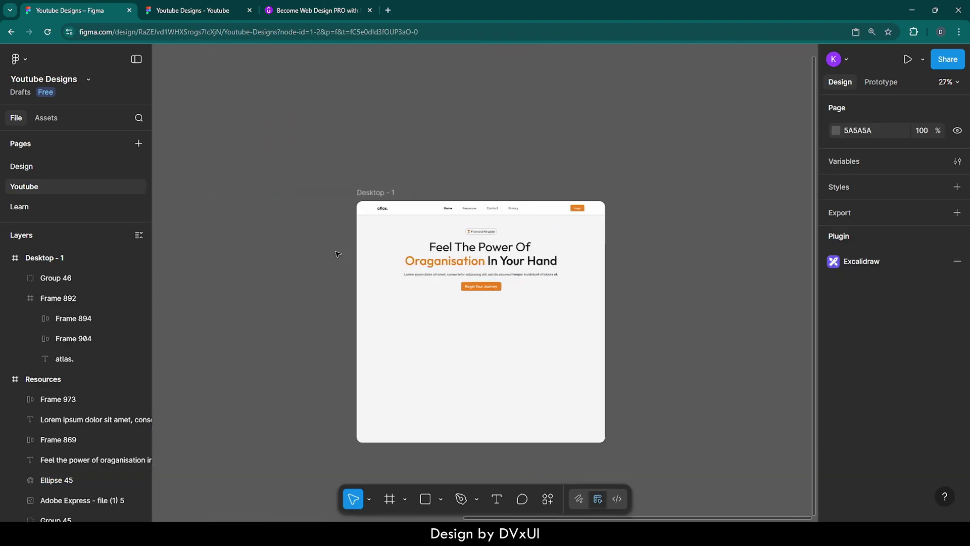
left_click(330, 190)
key("ctrl+v")
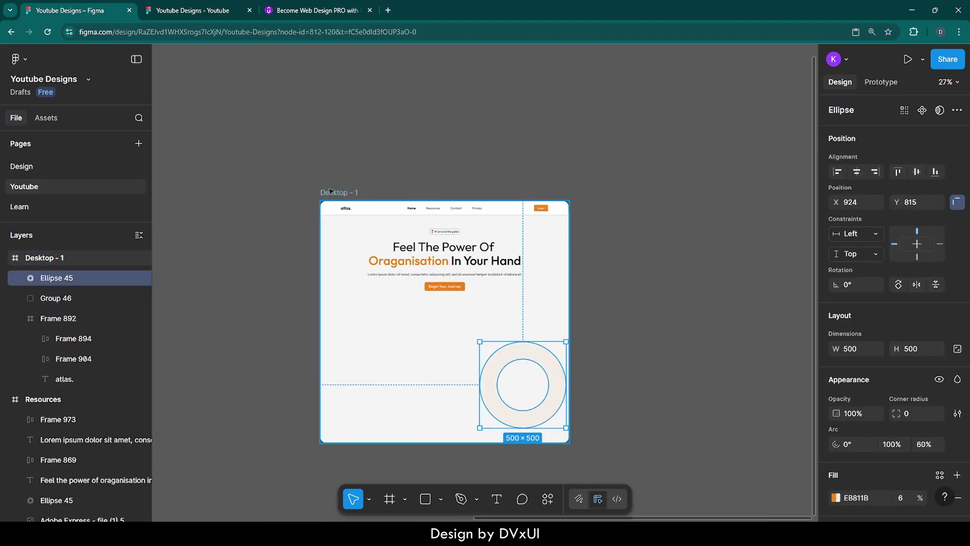
- Position the ring at X 1212, Y 0 so it overhangs the frame's right edge, and send it to the back
scroll(503, 258, "up", 3)
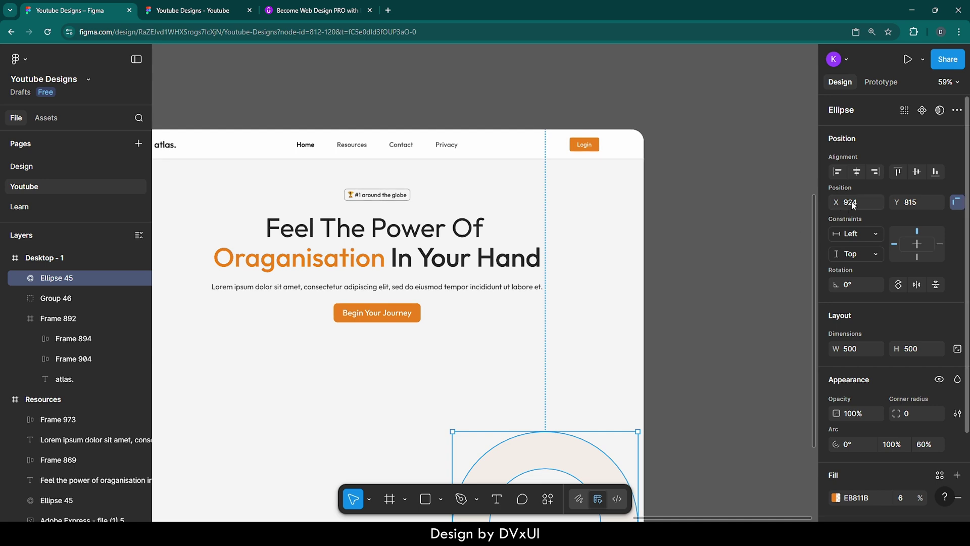
left_click(898, 172)
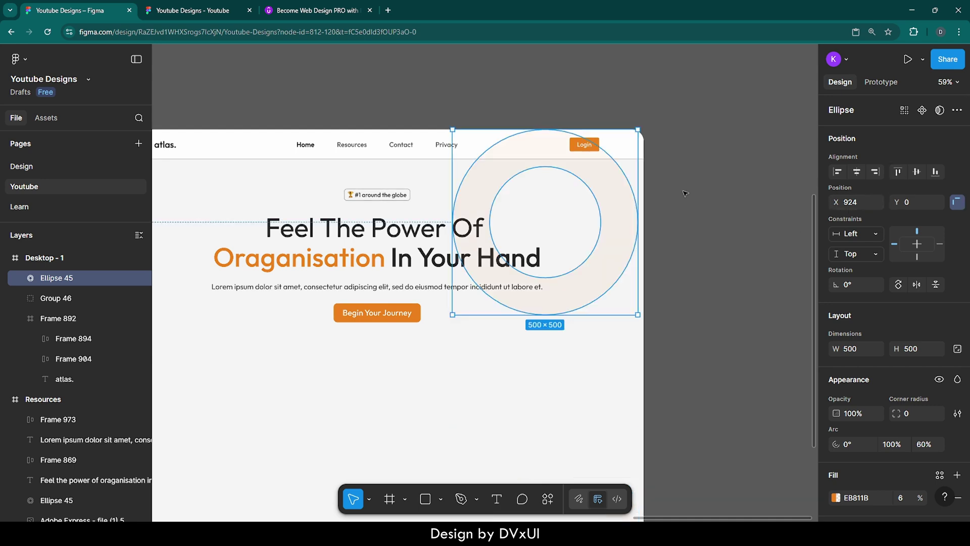
key("shift+Right")
key("shift+Right")
key("shift+Right")
key("shift+Right")
key("shift+Right")
key("shift+Right")
key("shift+Right")
key("shift+Right")
key("shift+Right")
key("shift+Right")
key("shift+Right")
key("shift+Right")
key("shift+Right")
key("shift+Right")
key("shift+Right")
key("shift+Right")
key("shift+Right")
key("shift+Right")
key("shift+Right")
key("shift+Right")
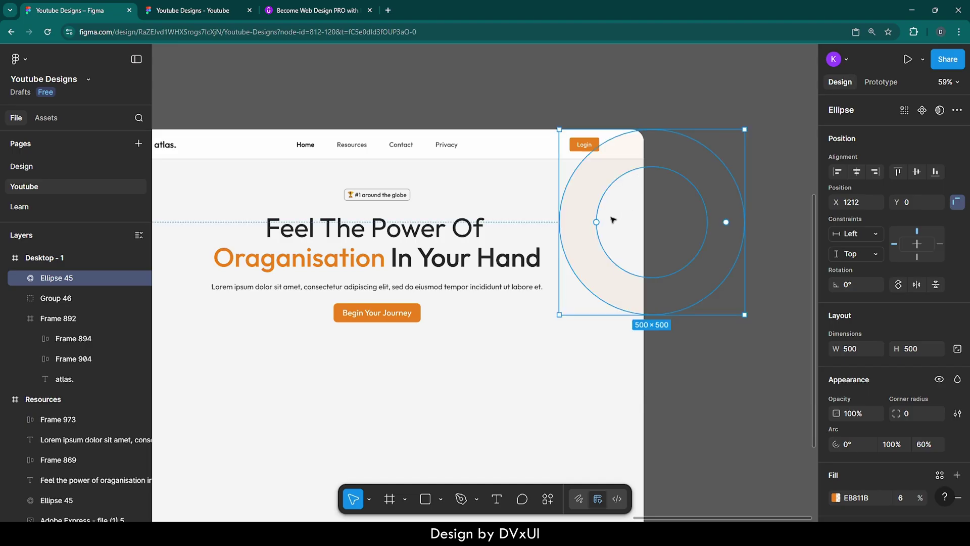
right_click(594, 189)
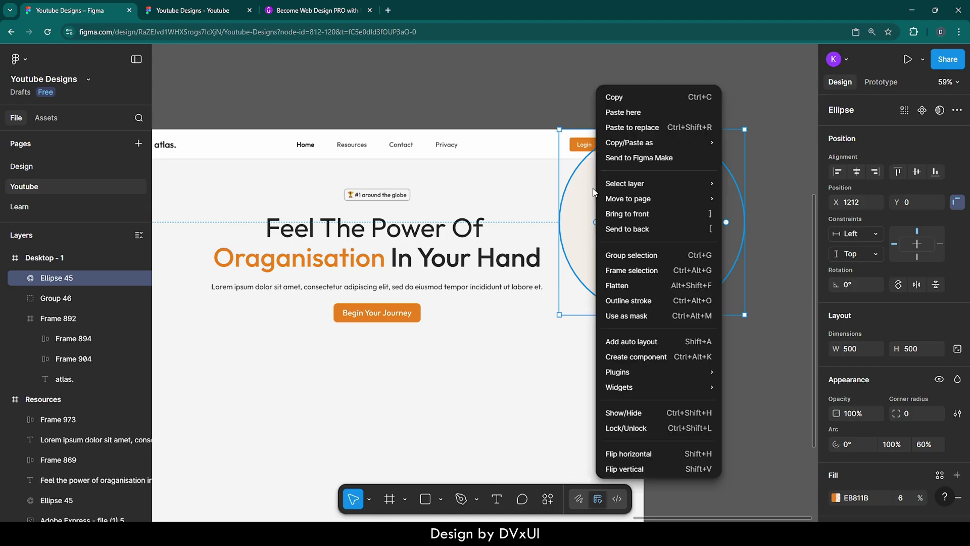
left_click(613, 229)
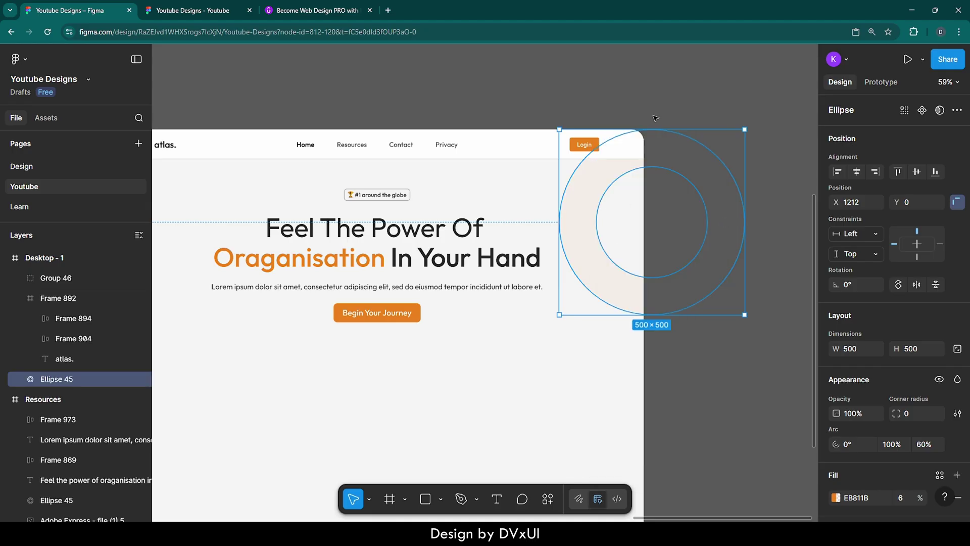
- Duplicate the ring within Desktop - 1 and align the copy to the frame's left edge
scroll(655, 118, "left", 5)
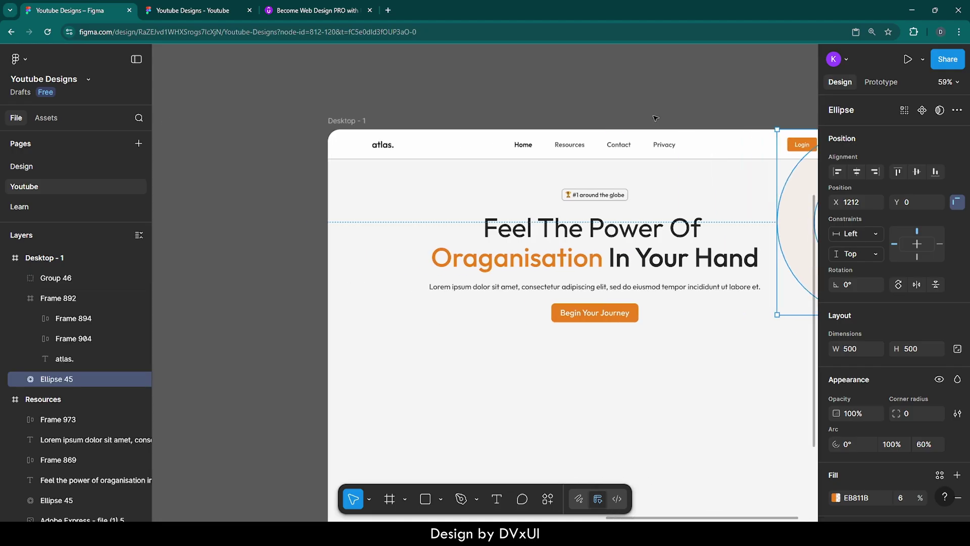
left_click(346, 121)
key("ctrl+v")
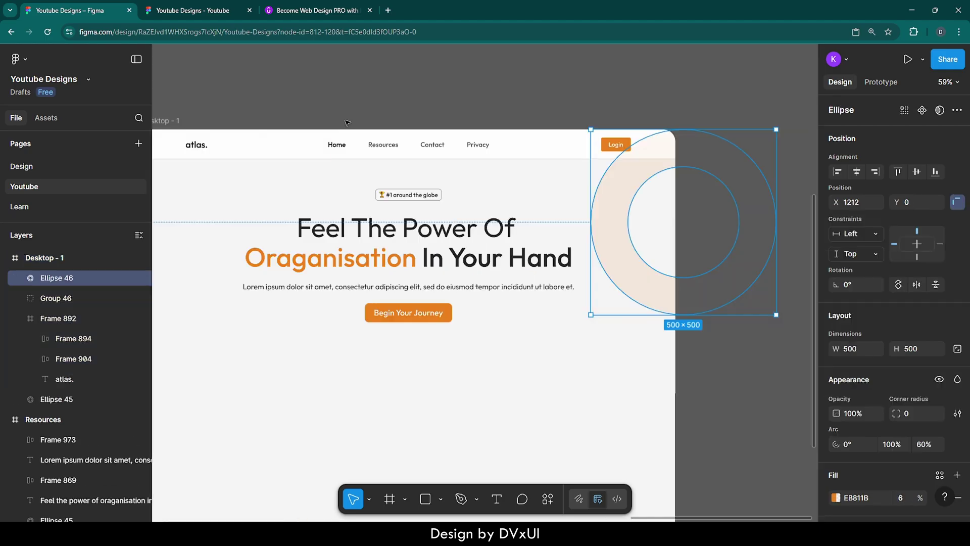
scroll(560, 192, "left", 3)
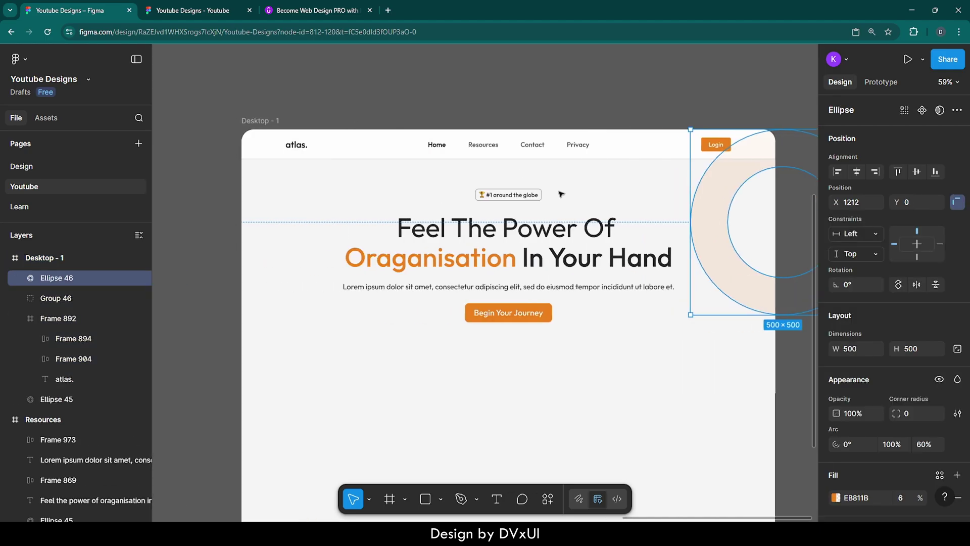
left_click(835, 172)
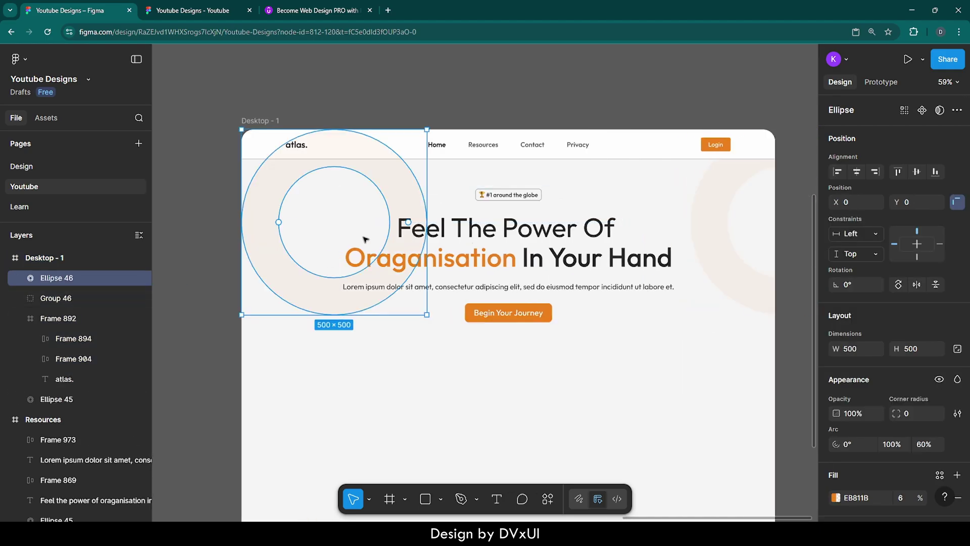
- Shift the duplicated ring horizontally to X -296 so it overhangs the frame's left edge, mirroring the right ring
key("shift+Left")
key("shift+Left")
key("shift+Left")
key("shift+Left")
key("shift+Left")
key("shift+Left")
key("shift+Left")
key("shift+Left")
key("shift+Left")
key("shift+Left")
key("shift+Left")
key("shift+Left")
key("shift+Left")
key("shift+Left")
key("shift+Left")
key("shift+Left")
key("shift+Left")
key("shift+Left")
key("shift+Left")
key("shift+Left")
key("shift+Left")
key("shift+Left")
key("shift+Left")
key("shift+Left")
key("shift+Left")
key("shift+Left")
key("shift+Left")
key("shift+Left")
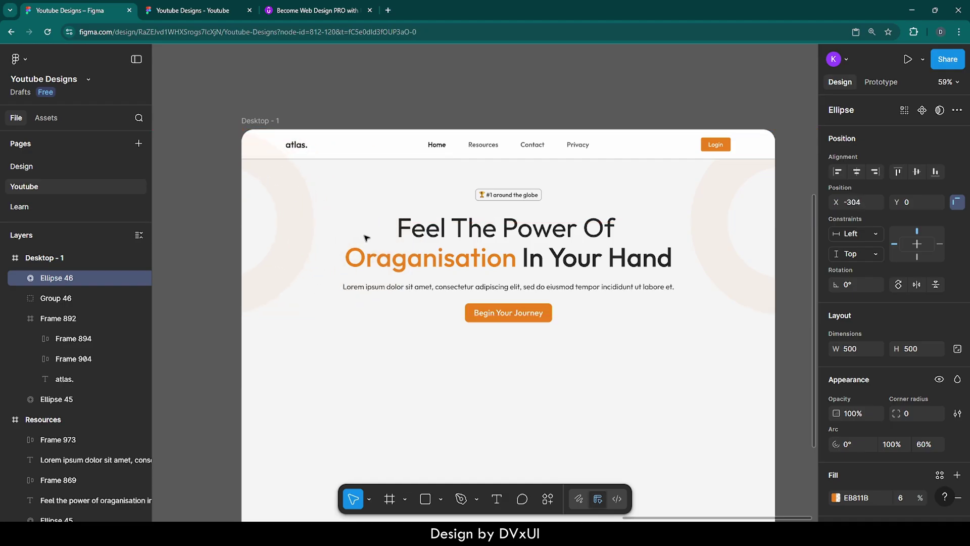
key("shift+Right")
key("shift+Right")
key("shift+Right")
key("shift+Right")
key("shift+Right")
key("shift+Right")
key("shift+Right")
key("shift+Right")
key("shift+Right")
key("shift+Right")
key("shift+Right")
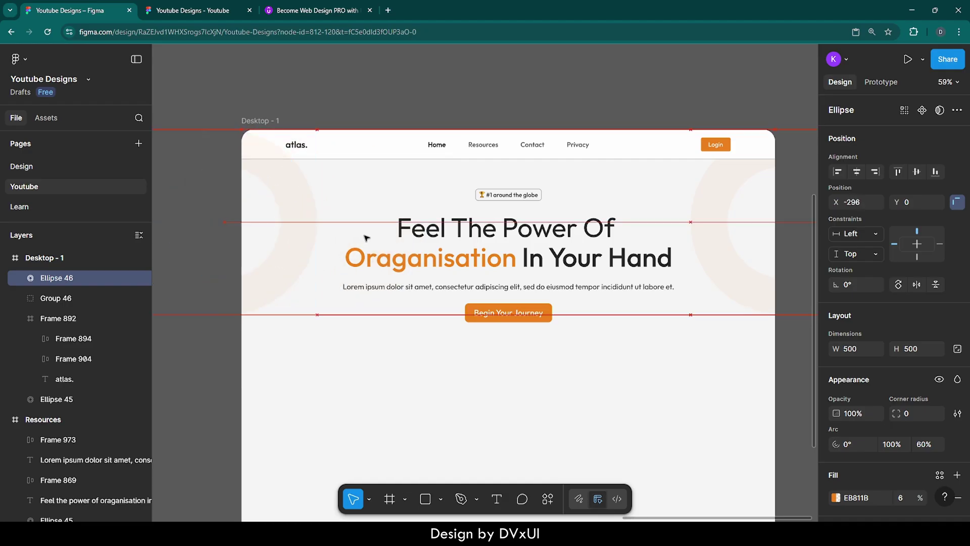
key("shift+Left")
key("shift+Left")
key("shift+Left")
key("shift+Left")
key("shift+Left")
key("shift+Left")
key("shift+Left")
key("shift+Left")
key("shift+Left")
key("shift+Left")
key("Left")
key("Left")
key("Left")
key("Left")
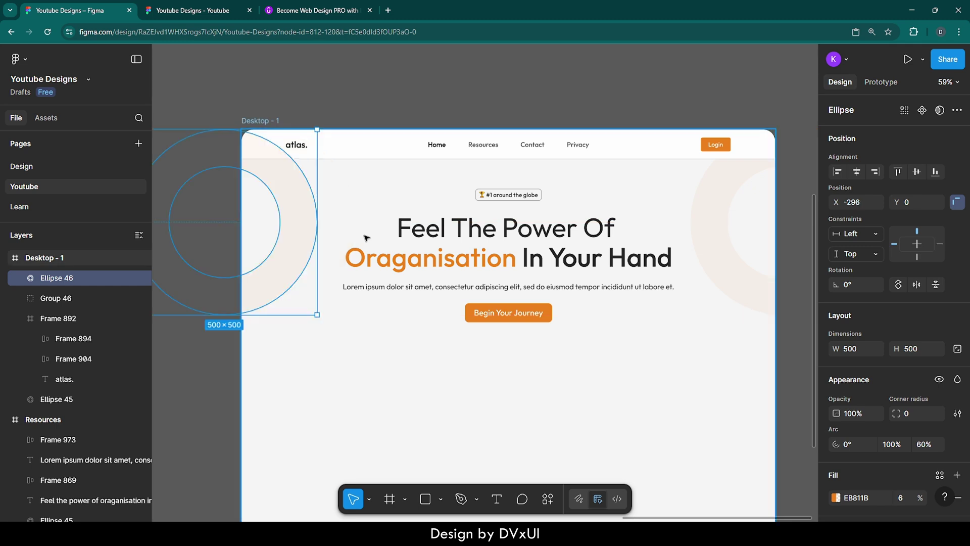
- Lower the left ring to Y 128 and send it to the back, behind the navigation bar
key("shift+Down")
key("shift+Down")
key("shift+Down")
key("shift+Down")
key("shift+Down")
key("shift+Down")
key("shift+Down")
key("shift+Down")
key("shift+Down")
key("shift+Down")
key("shift+Down")
key("shift+Down")
key("Down")
key("Down")
key("Down")
key("Down")
key("Down")
key("Down")
key("Down")
key("Down")
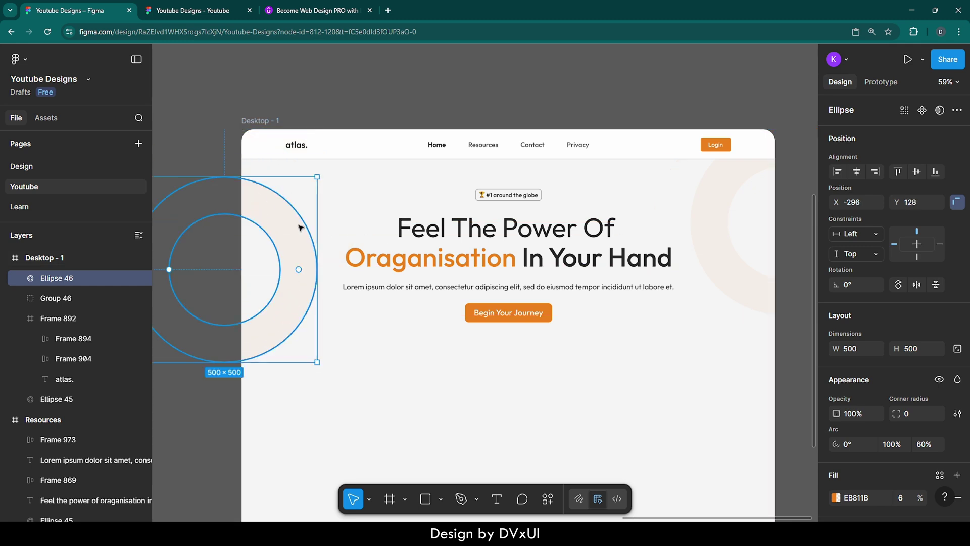
right_click(277, 220)
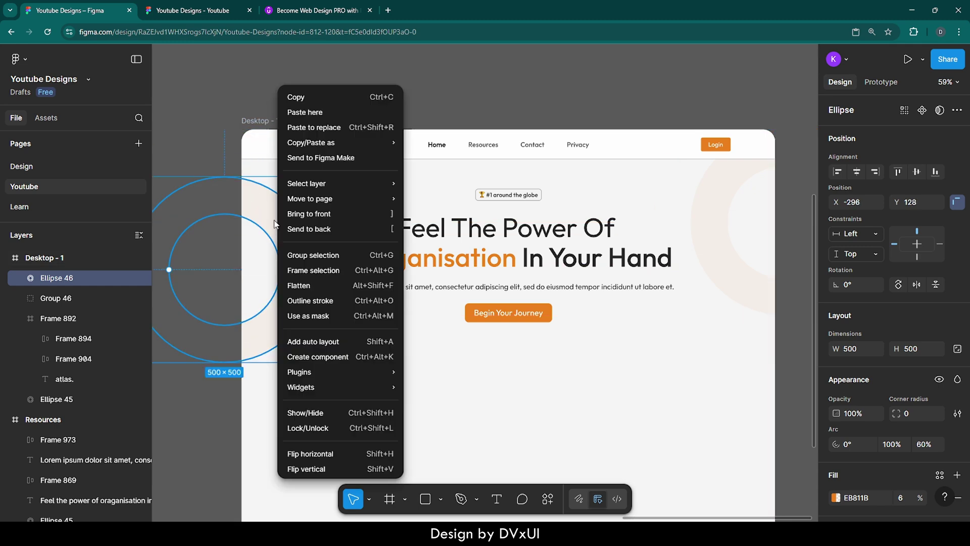
left_click(313, 229)
left_click(471, 99)
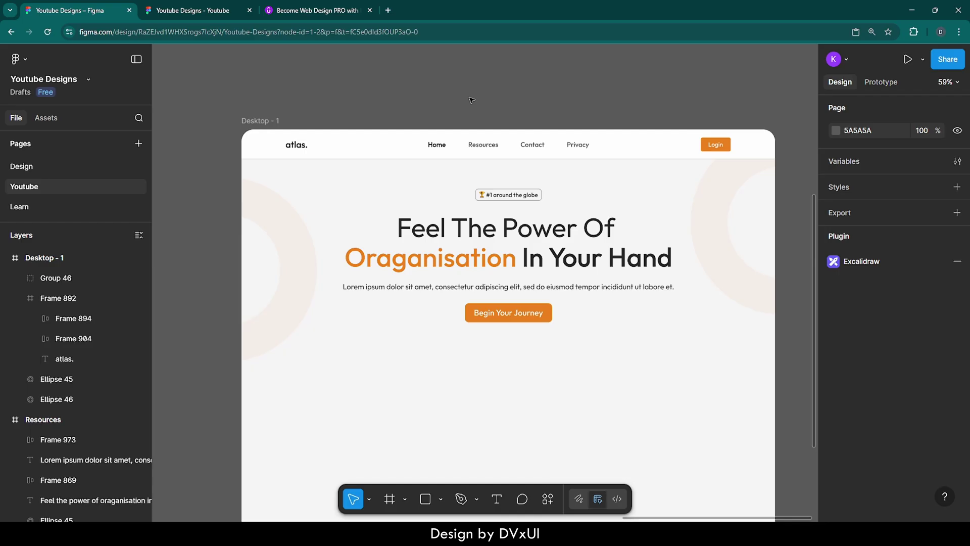
- Draw an ellipse in the lower part of the Desktop - 1 frame and set its size to 1800 × 640
scroll(472, 100, "down", 5)
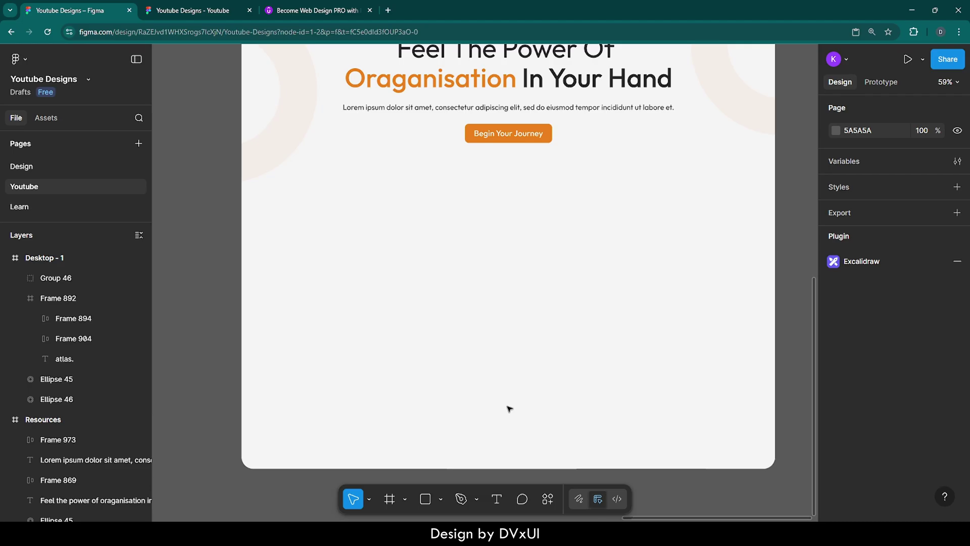
key("o")
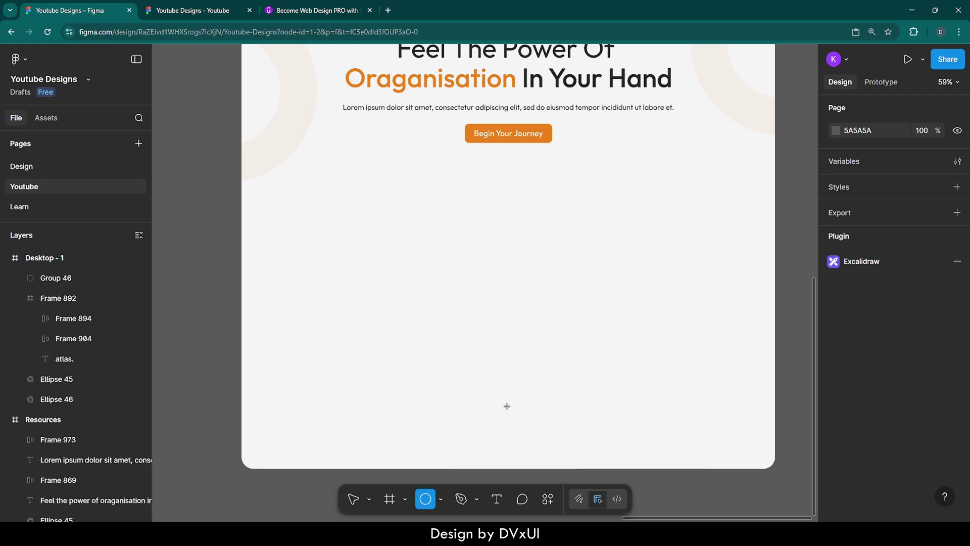
left_click_drag(364, 324, 598, 372)
left_click(847, 353)
type("180")
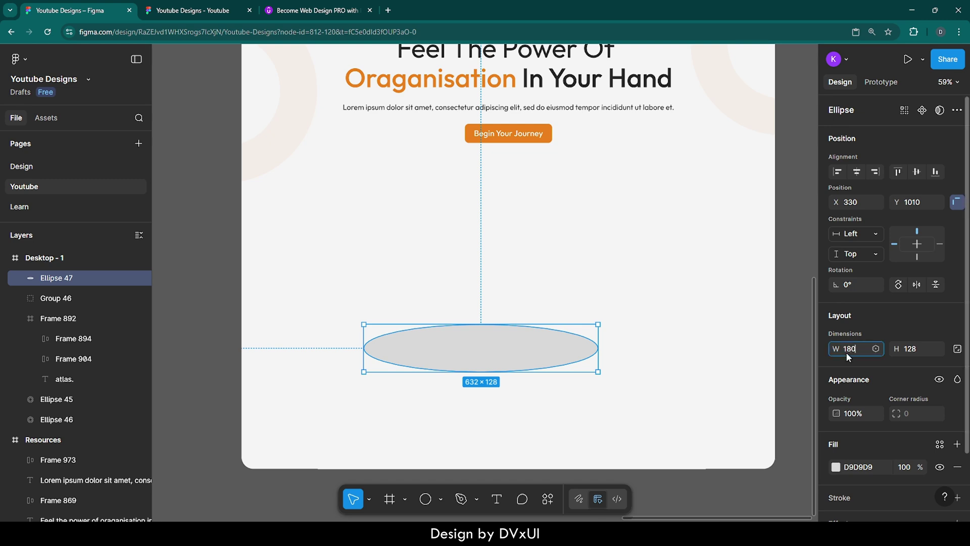
type("0")
key("Return")
left_click(916, 350)
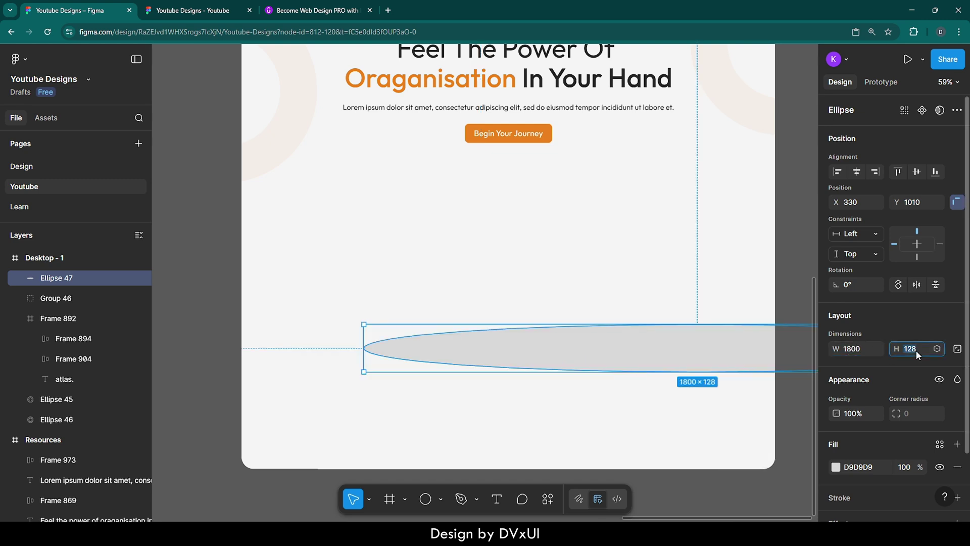
type("640")
key("Return")
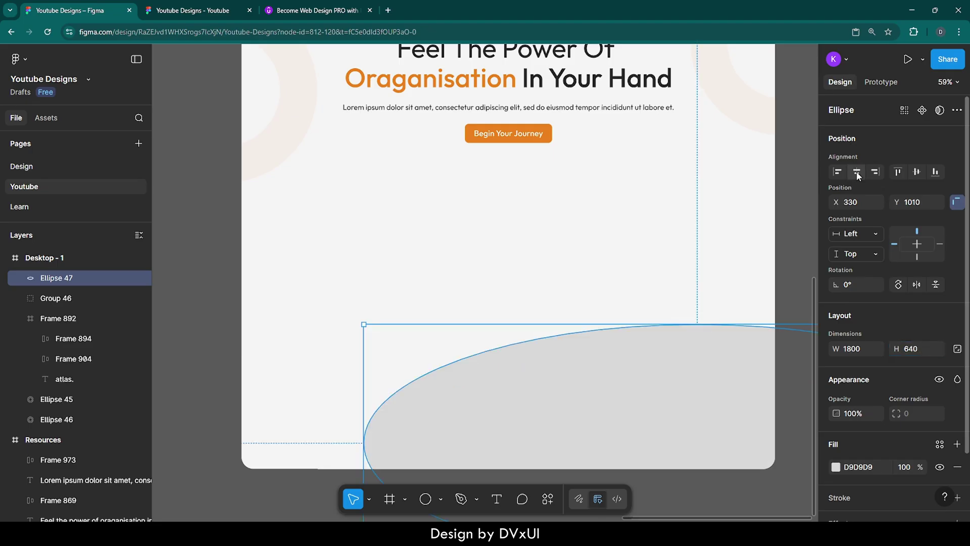
- Centre the large ellipse horizontally in the frame and move it down to Y 1082
left_click(856, 171)
key("Down")
key("Down")
key("Down")
key("Down")
key("Down")
key("Down")
key("Down")
key("Down")
key("Down")
key("Down")
key("Down")
key("Down")
key("Down")
key("Down")
key("Down")
key("Down")
key("Down")
key("Down")
key("Down")
key("Down")
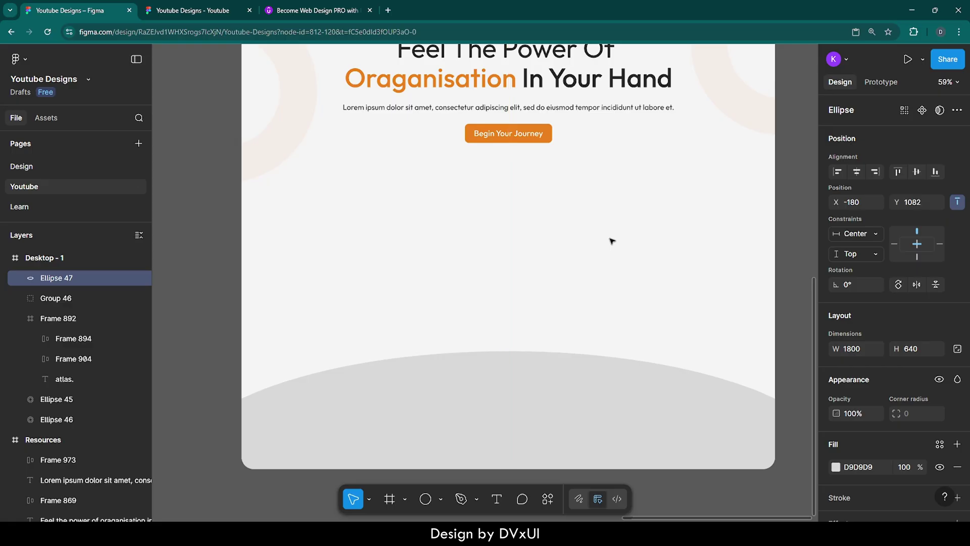
- Fill the large ellipse with the orange EB811B sampled from the Begin Your Journey button
left_click(836, 467)
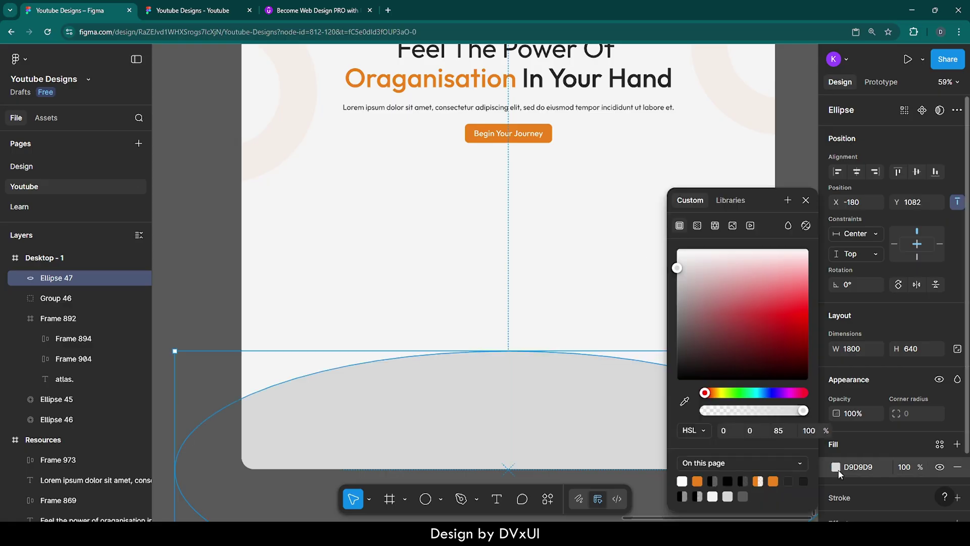
left_click(684, 401)
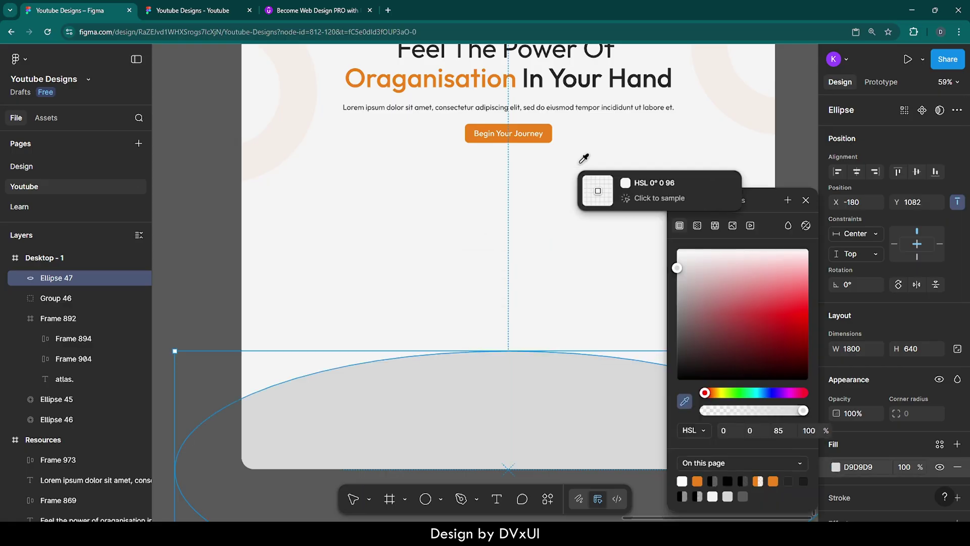
left_click(551, 131)
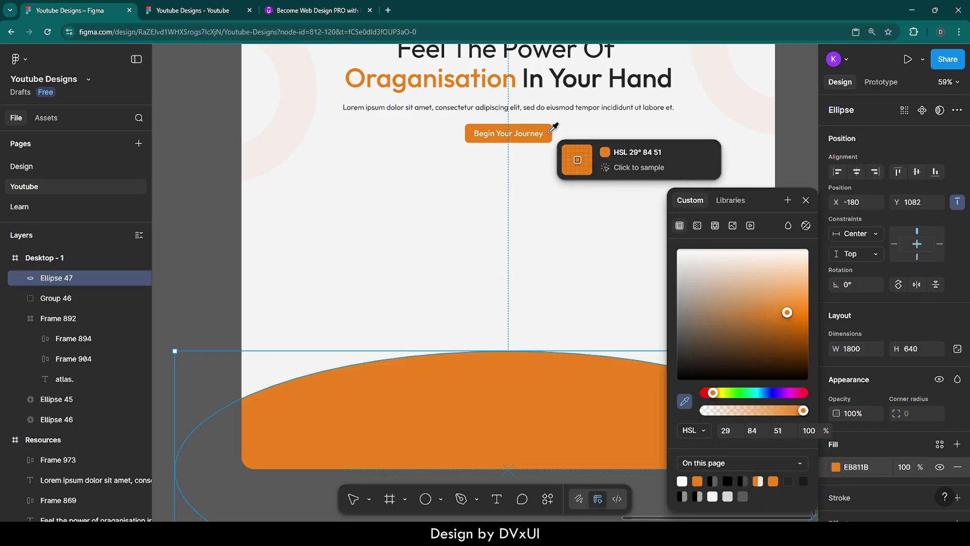
- Reduce the opacity of the large ellipse's orange fill to 50%
left_click(806, 201)
left_click(904, 467)
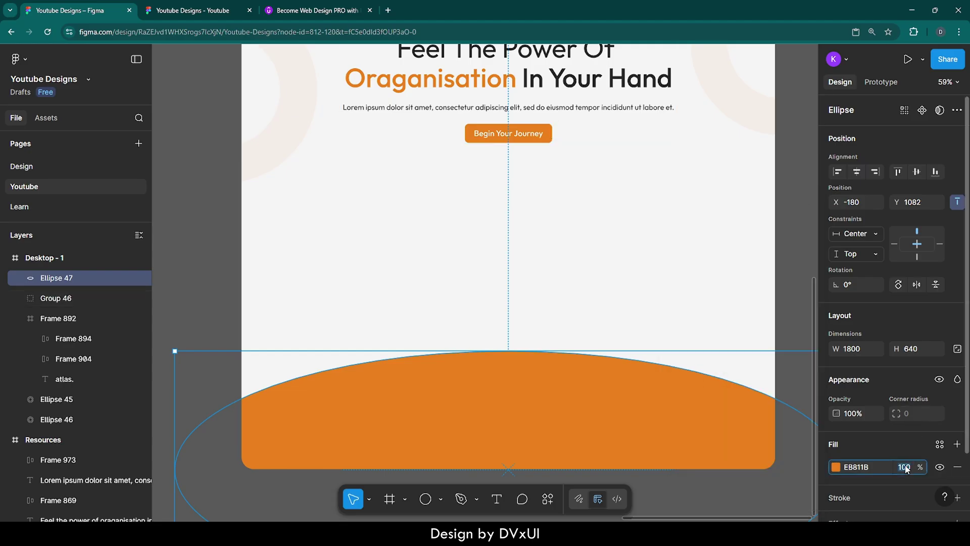
key("Return")
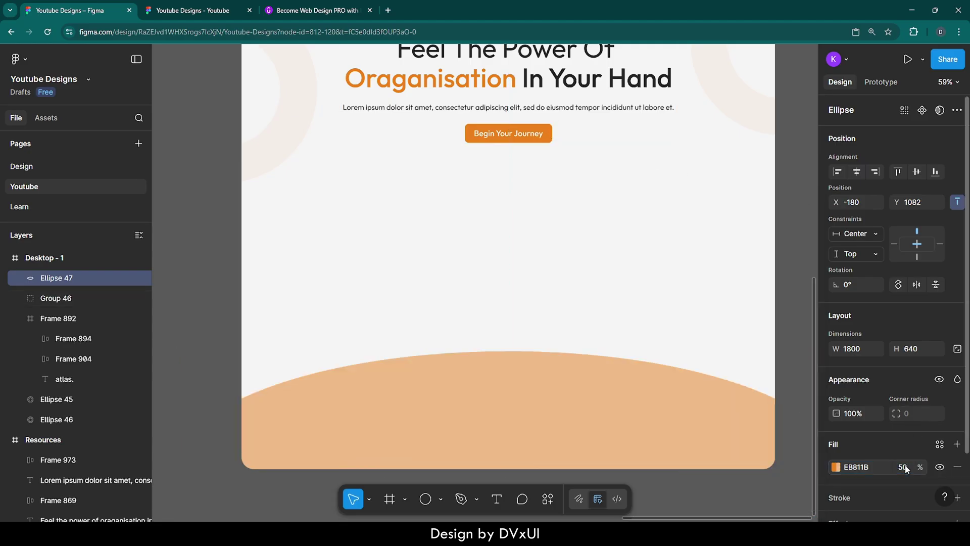
- Add a uniform layer blur of 300 to the large orange ellipse
scroll(855, 441, "down", 2)
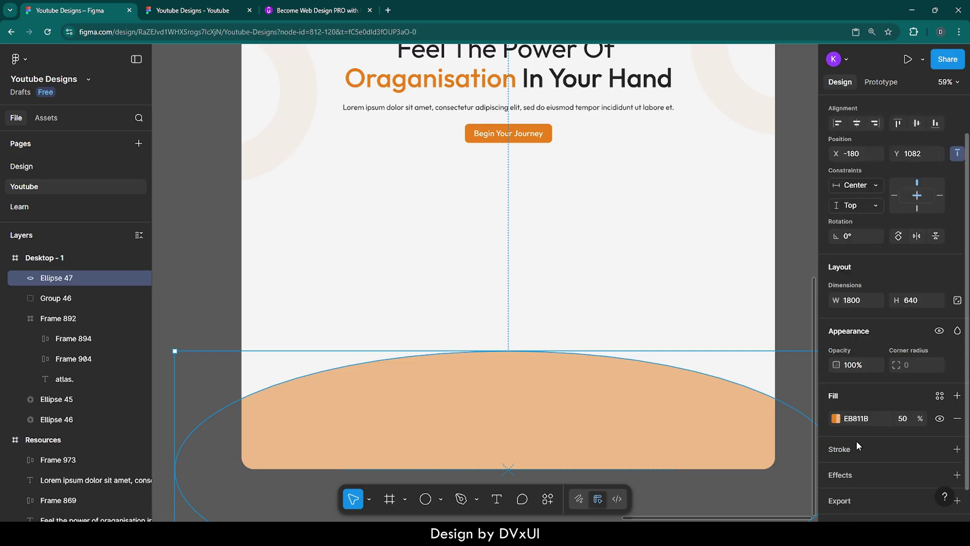
left_click(956, 452)
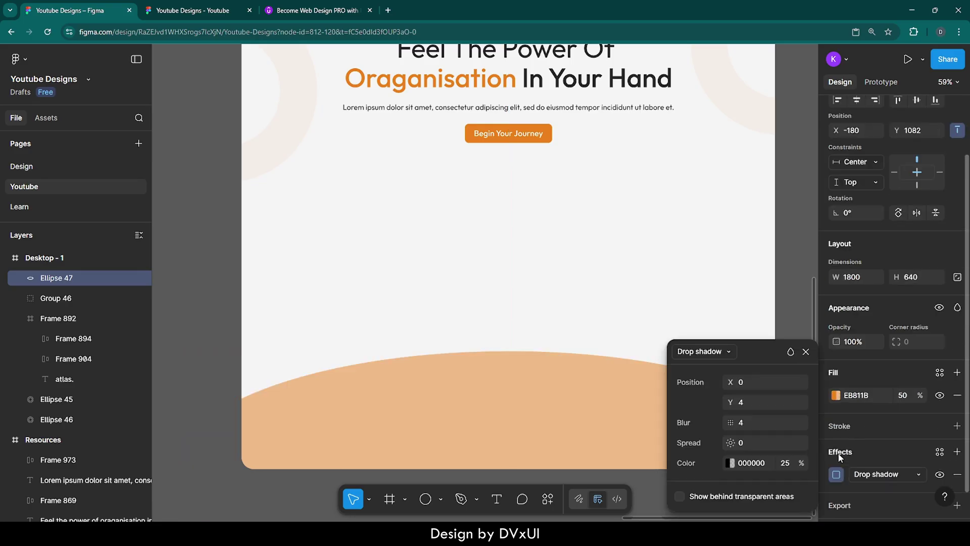
left_click(718, 355)
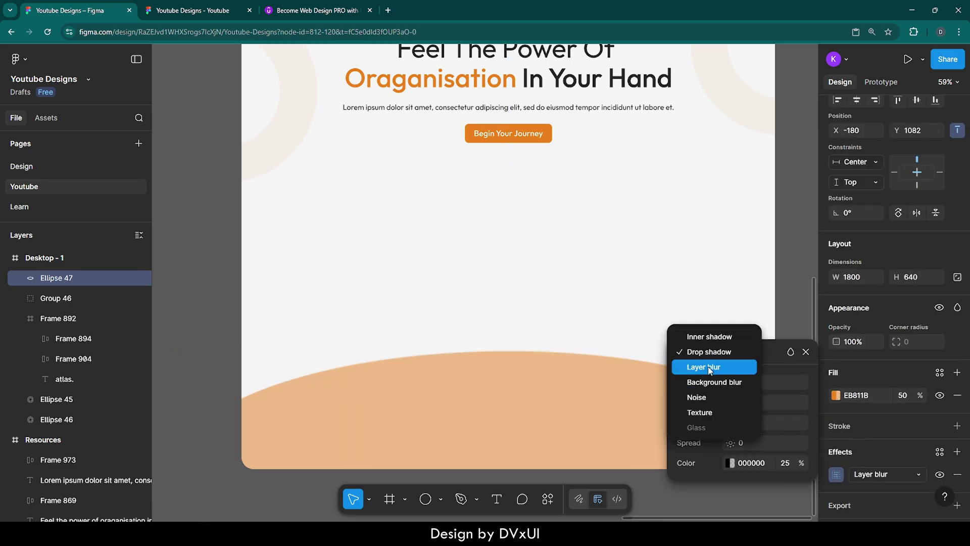
left_click(707, 365)
left_click(750, 399)
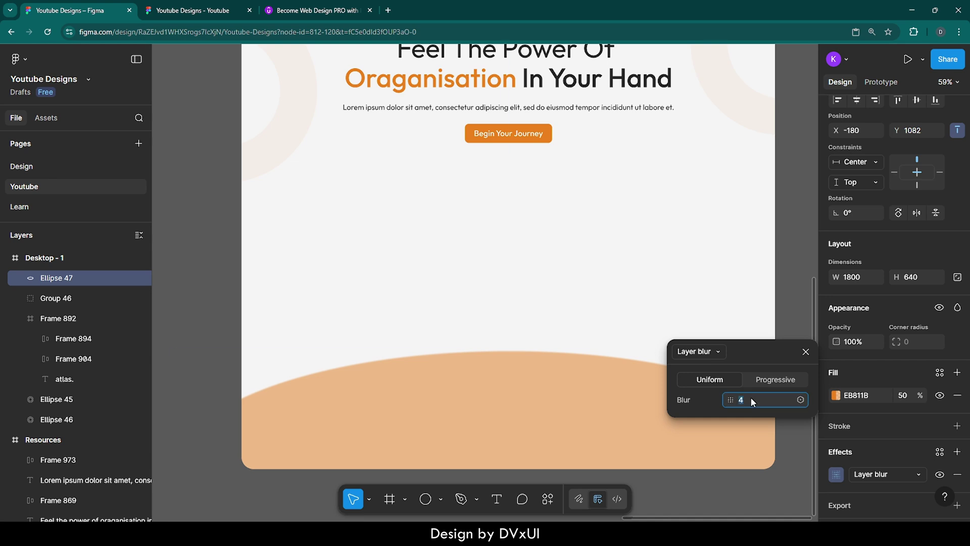
type("300")
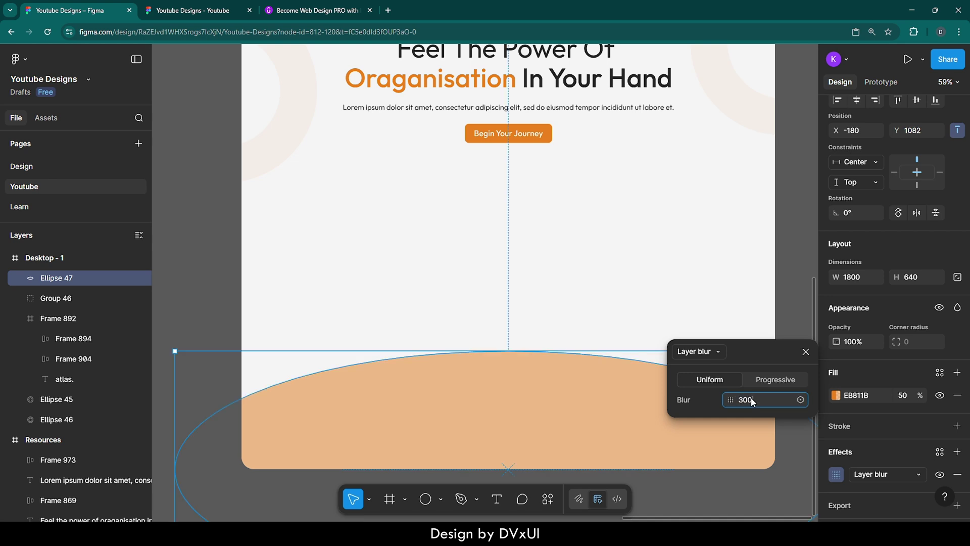
key("Return")
left_click(668, 230)
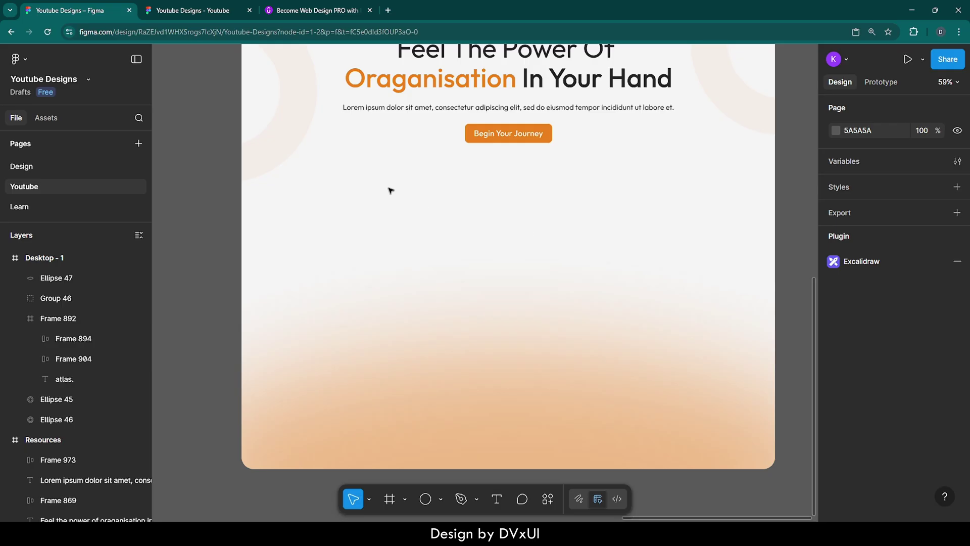
scroll(445, 238, "up", 3)
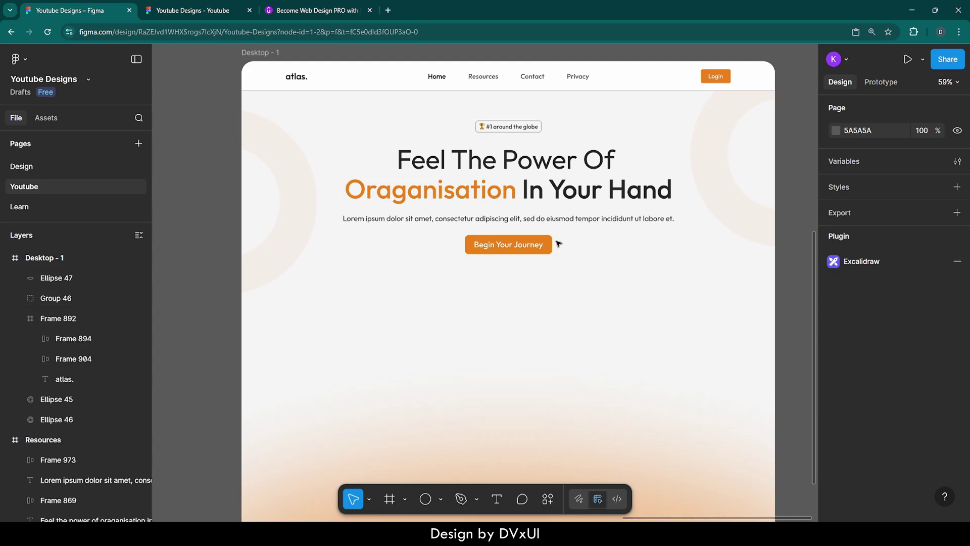
- Switch to the Udemy web design course page, review the full list of course sections, and return to the Figma design
left_click(313, 10)
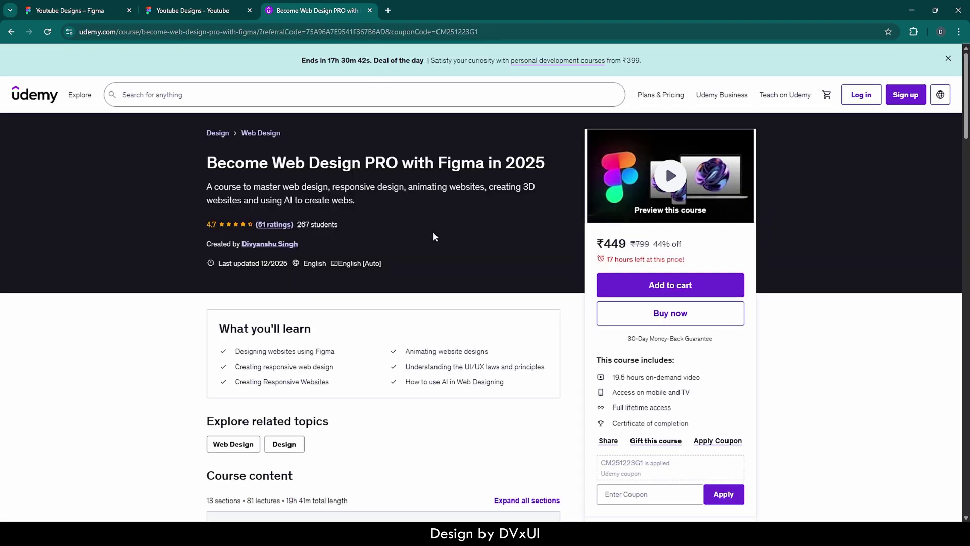
scroll(432, 236, "down", 6)
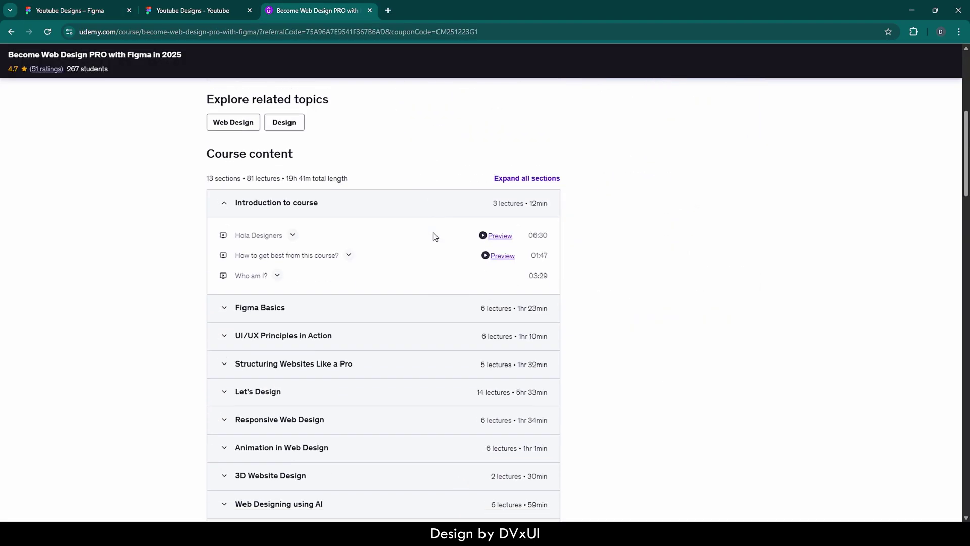
scroll(325, 335, "down", 2)
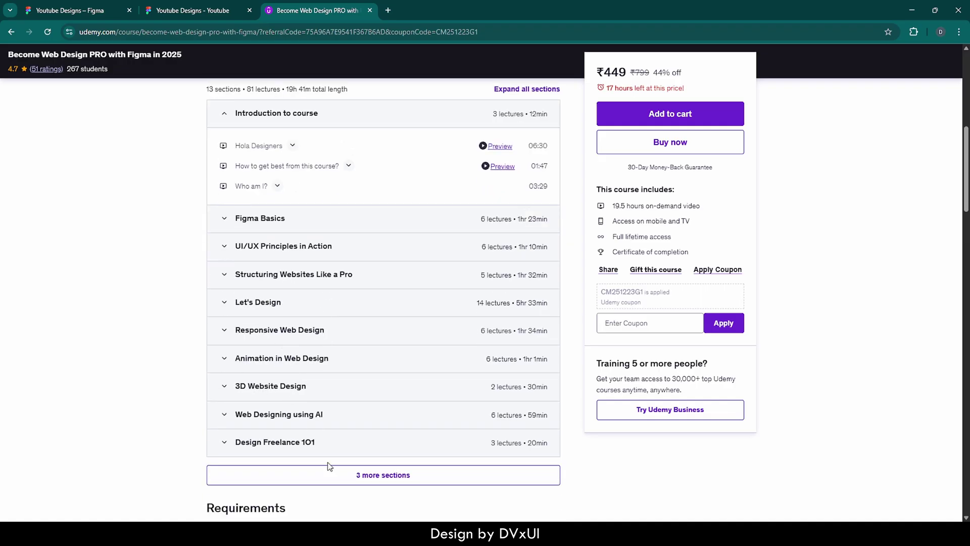
left_click(342, 486)
scroll(318, 474, "down", 2)
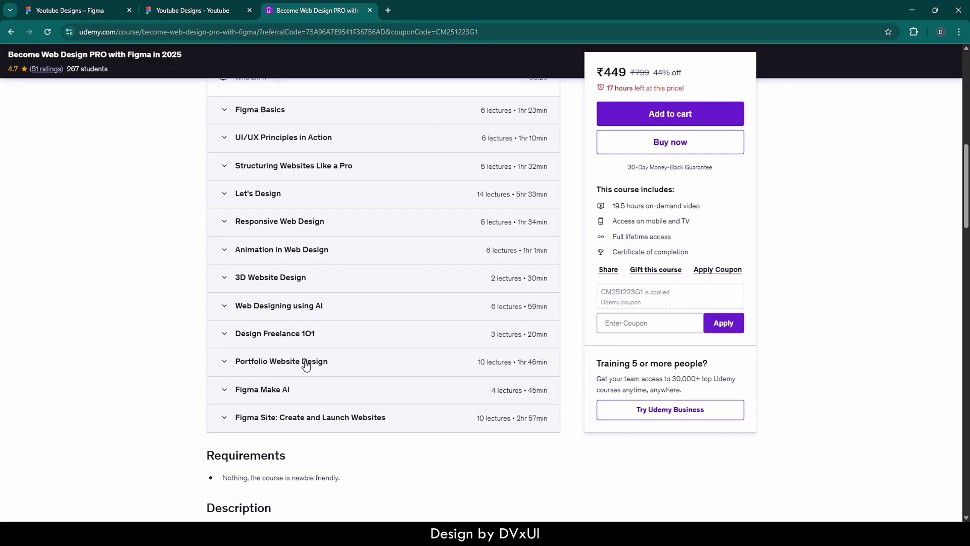
left_click(91, 7)
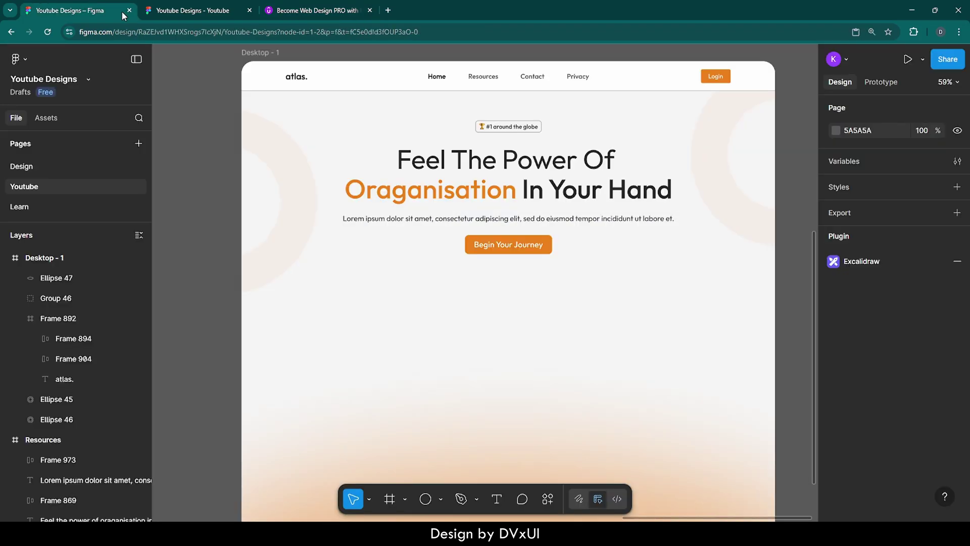
- Duplicate the astronaut image from the Resources frame and place the copy on the empty canvas beside Desktop - 1
scroll(369, 319, "down", 5)
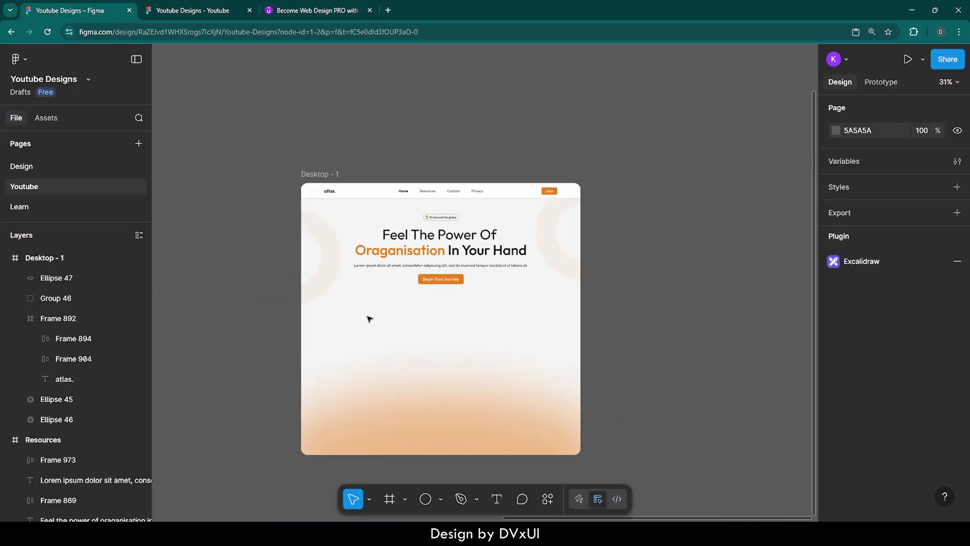
scroll(369, 318, "left", 2)
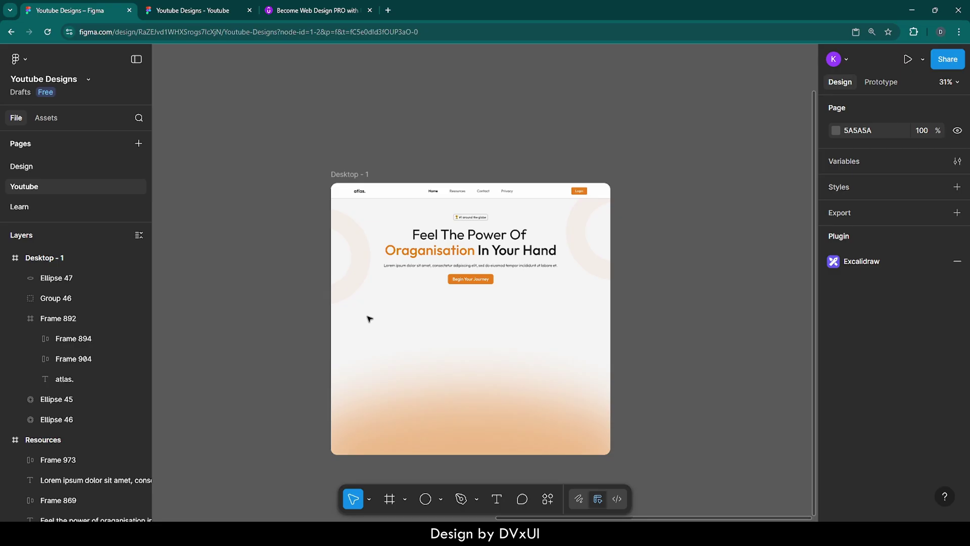
scroll(369, 318, "down", 5)
scroll(370, 318, "left", 5)
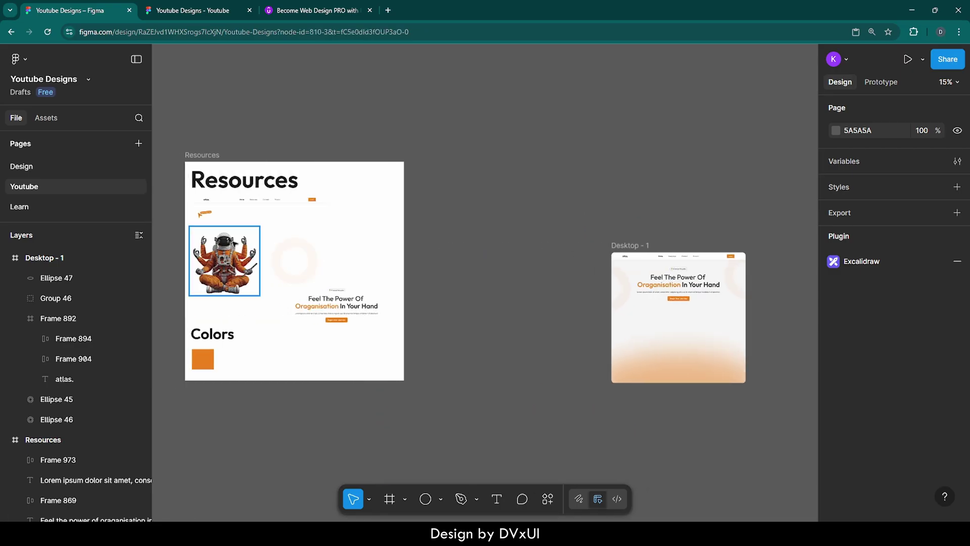
left_click(234, 243)
key("ctrl+d")
left_click_drag(223, 259, 540, 320)
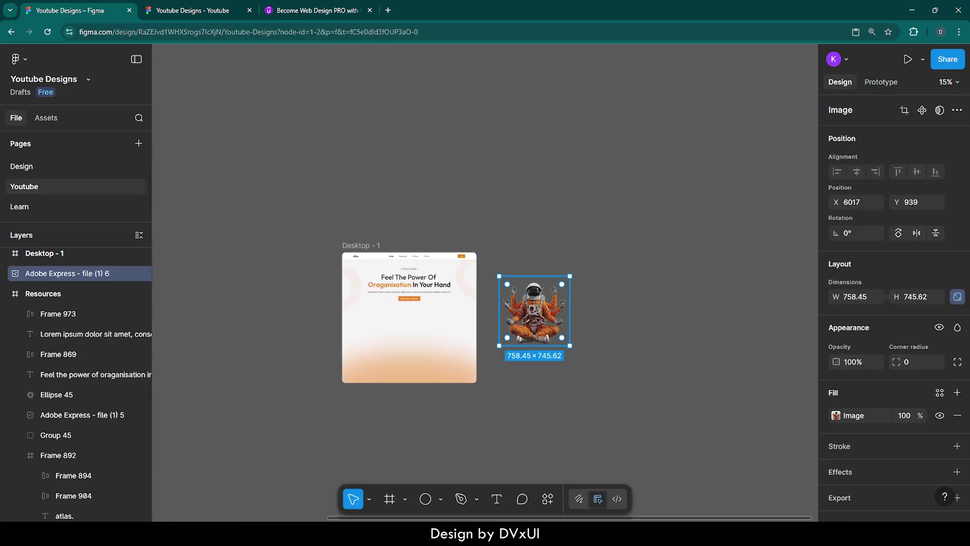
- Wrap the copied astronaut image in its own frame and set the frame's height to 1000
scroll(540, 319, "up", 5)
scroll(540, 320, "up", 3)
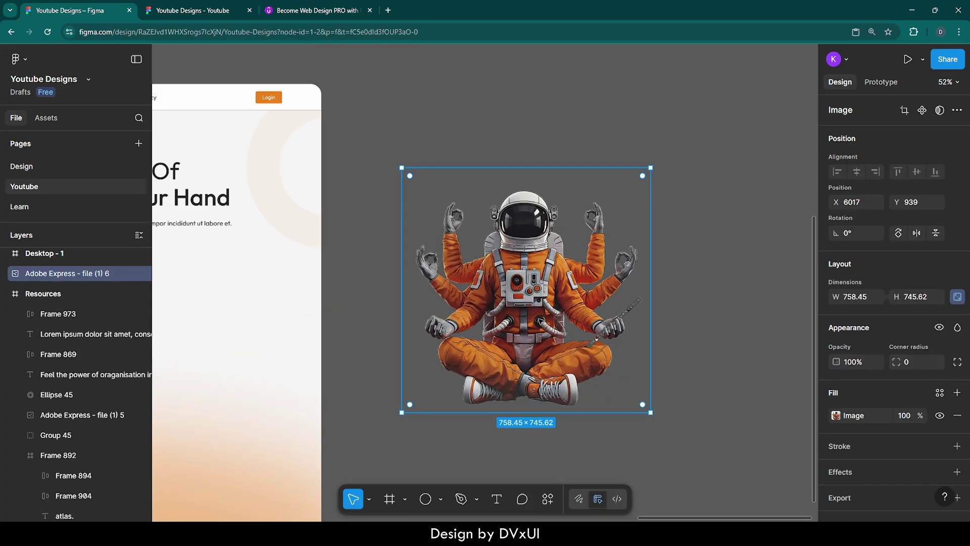
right_click(537, 287)
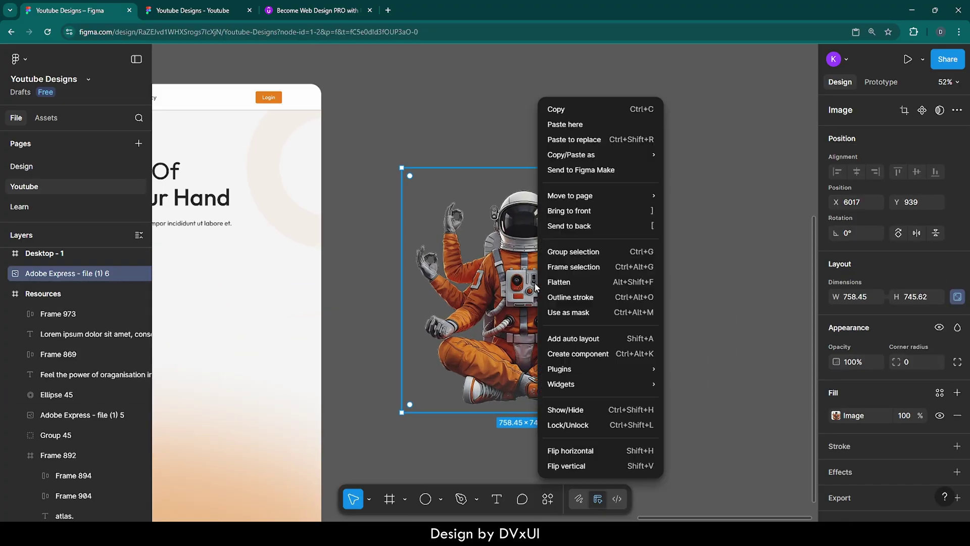
left_click(570, 268)
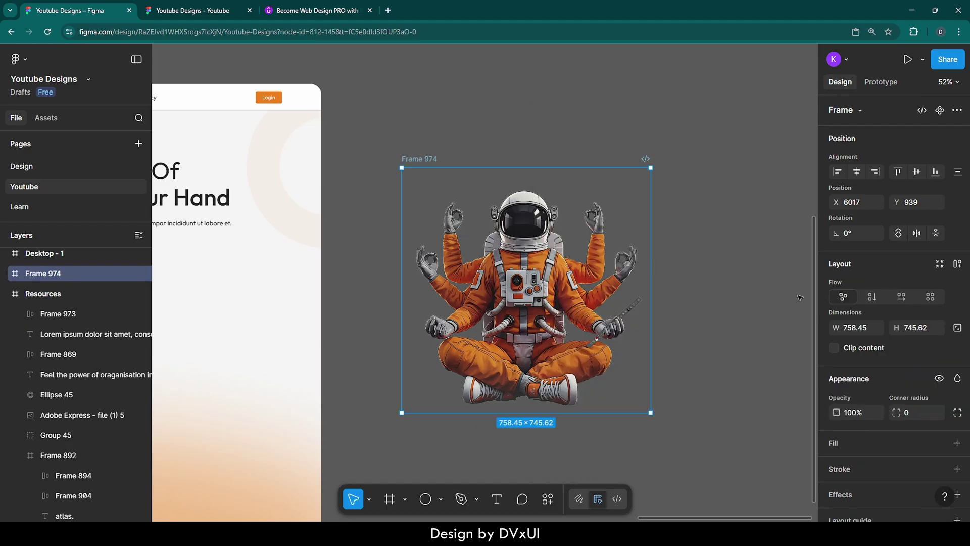
left_click(920, 328)
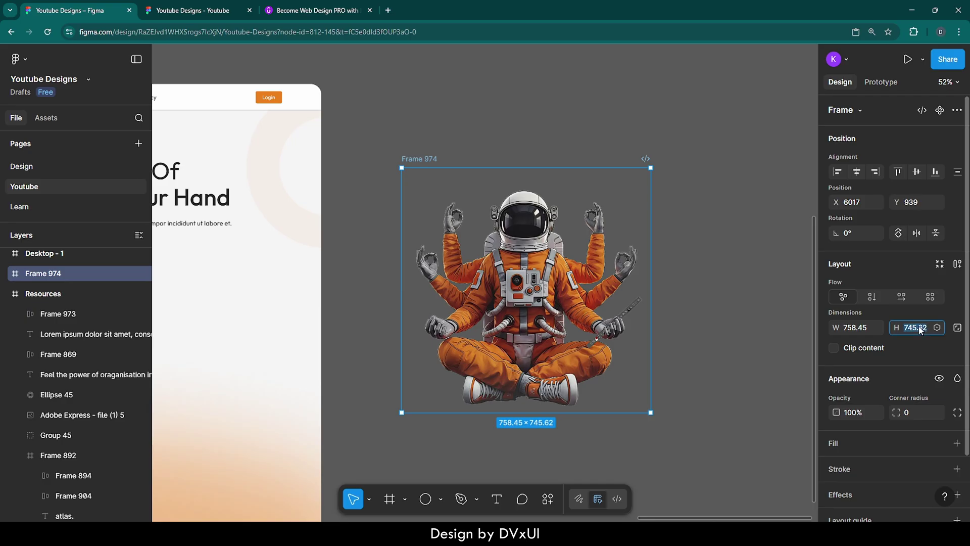
type("1000")
key("Return")
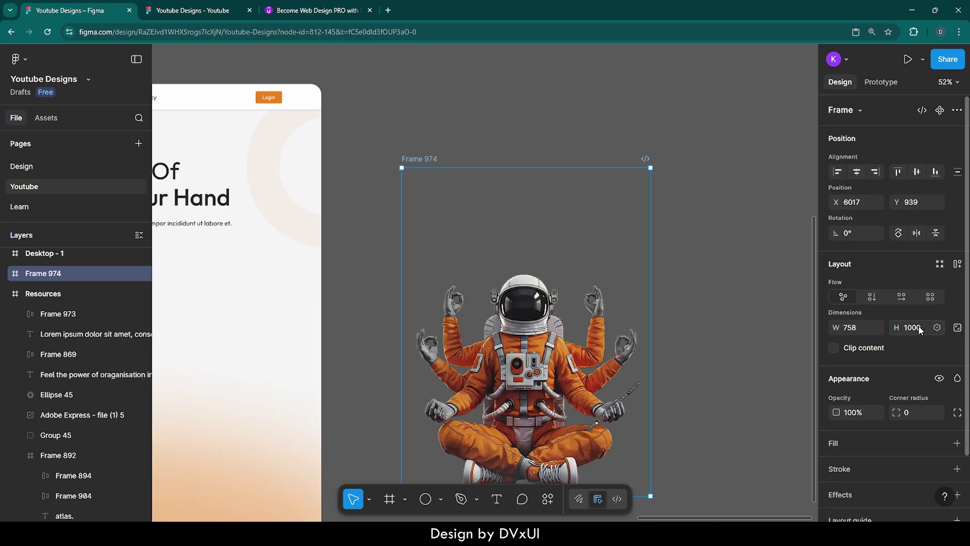
- Align the astronaut image to the bottom of its frame and give the frame a white fill
left_click(571, 297)
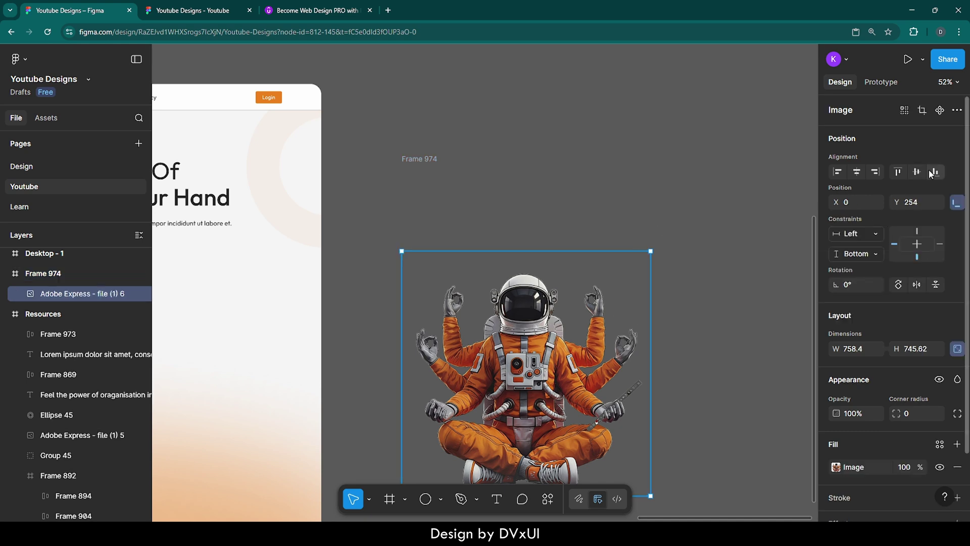
left_click(672, 254)
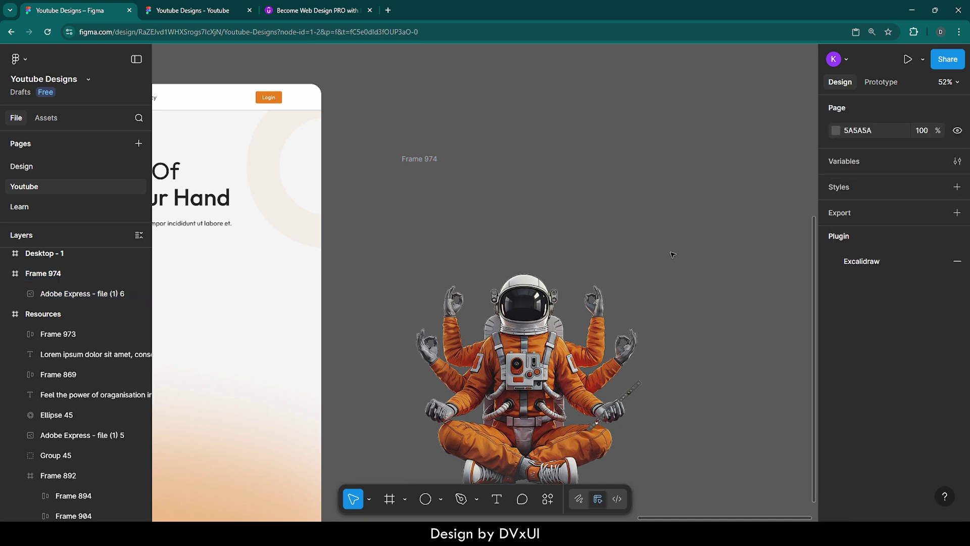
scroll(672, 255, "down", 3)
scroll(672, 254, "right", 1)
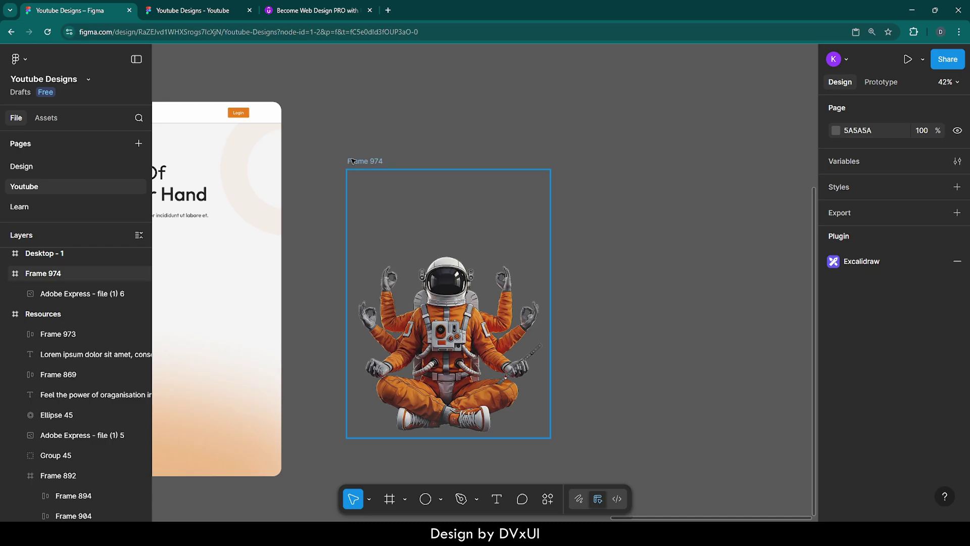
left_click(351, 160)
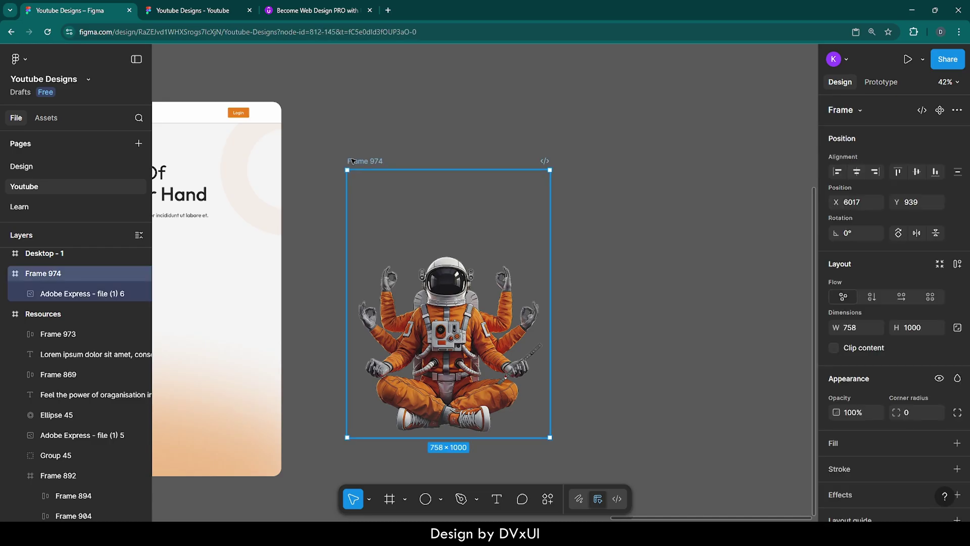
left_click(843, 441)
left_click(625, 304)
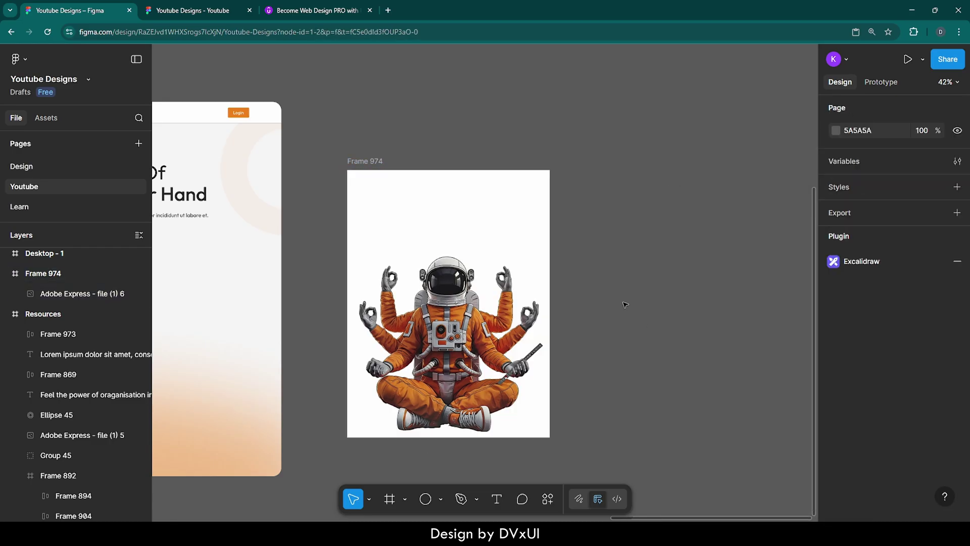
- Duplicate the white astronaut frame and move the copy further from the original, to X 6919
scroll(625, 304, "right", 2)
left_click(312, 163)
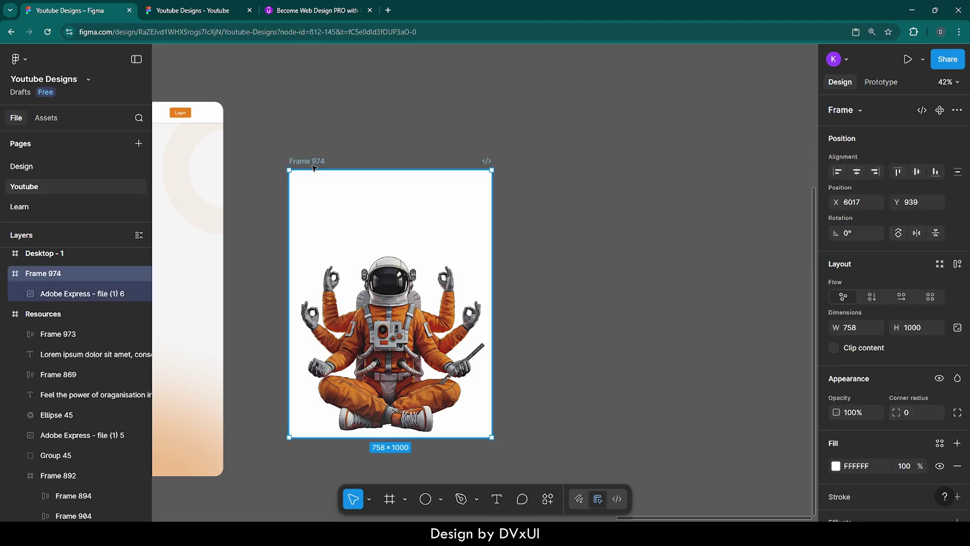
key("ctrl+d")
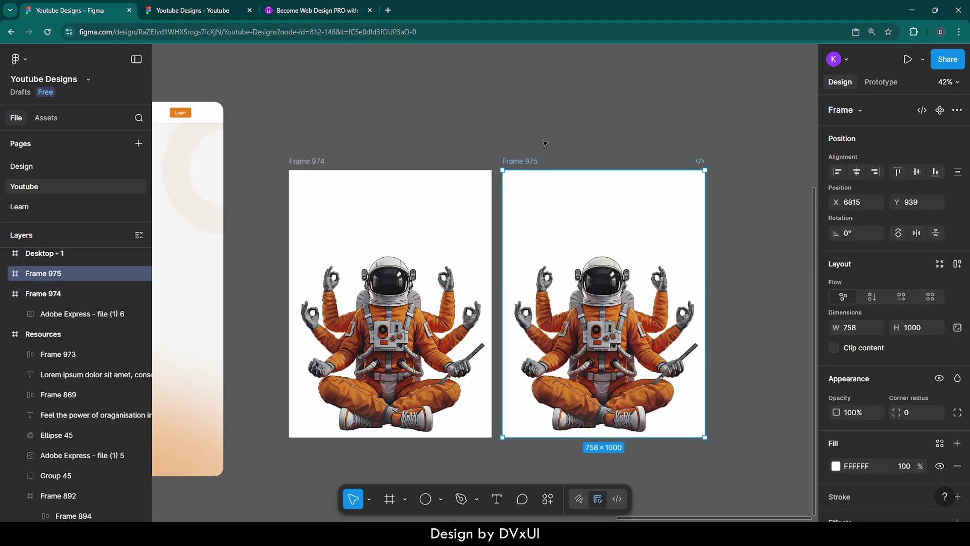
left_click_drag(534, 162, 562, 162)
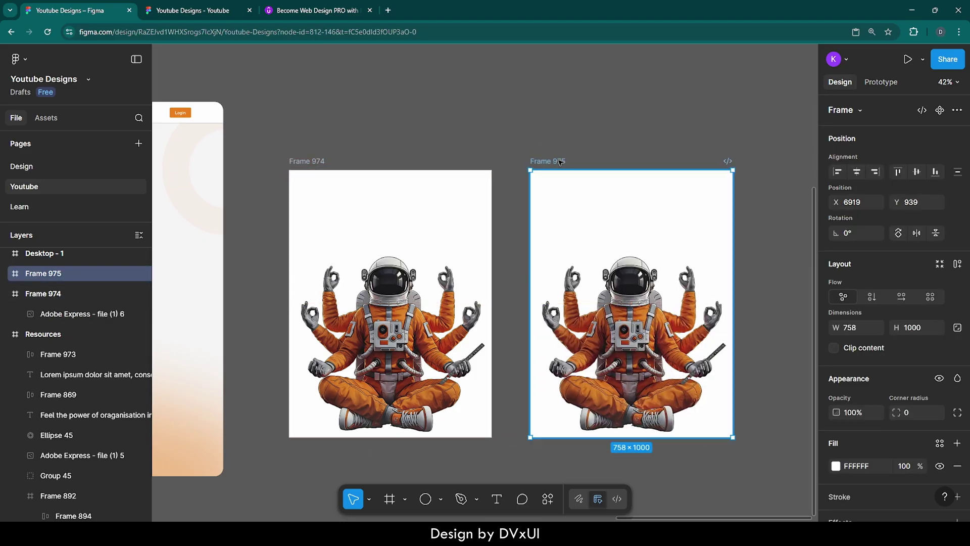
- Align the astronaut image to the top of the duplicated frame and nudge it up to Y -24
left_click(633, 277)
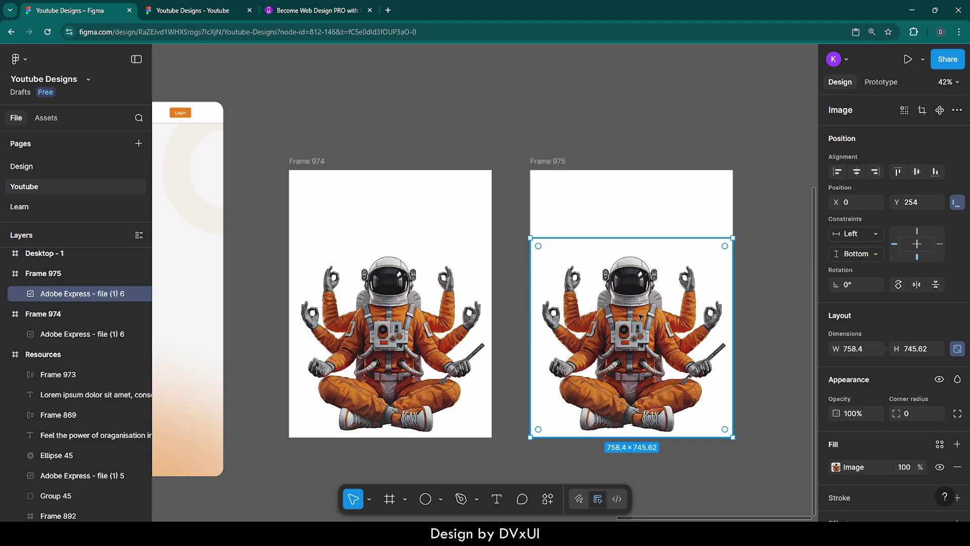
left_click(897, 171)
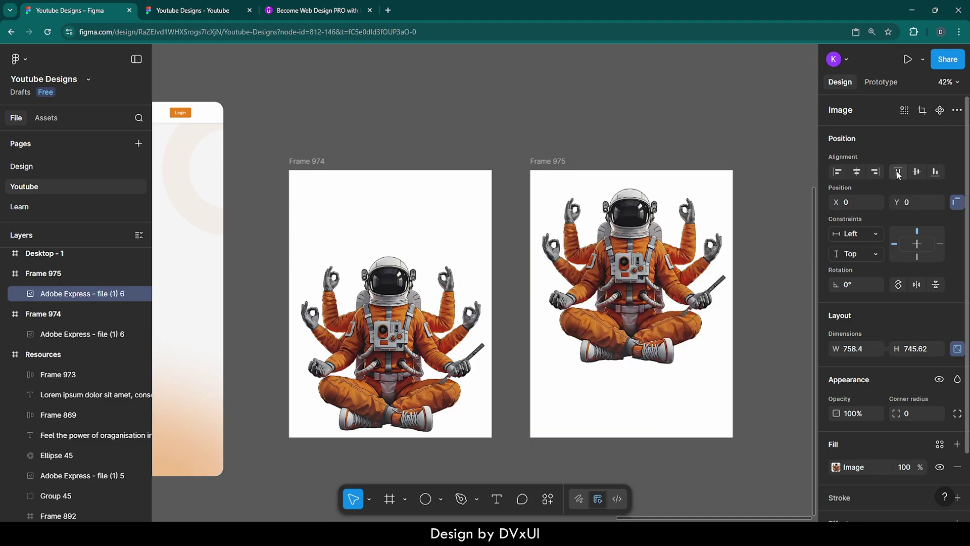
key("shift+Up")
key("shift+Up")
key("shift+Up")
key("Up")
key("Up")
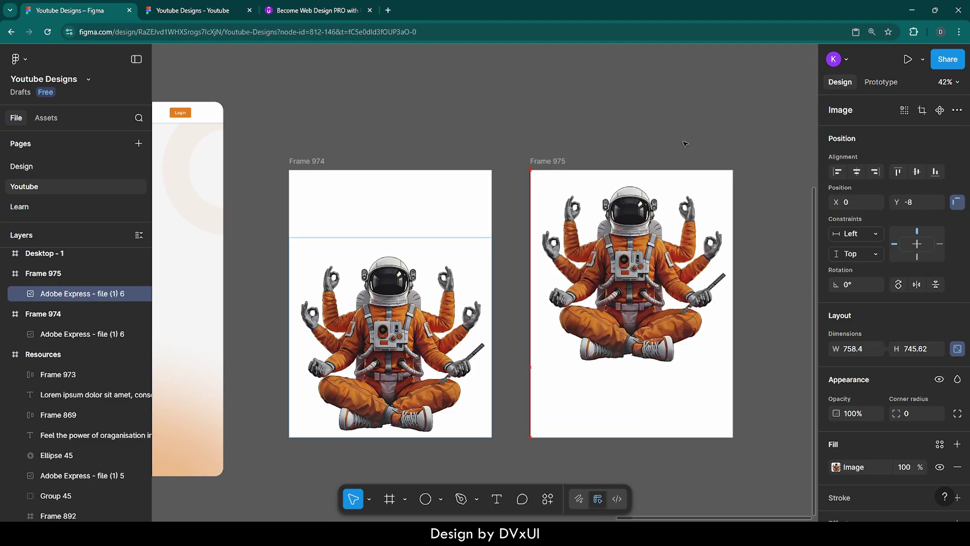
key("shift+Down")
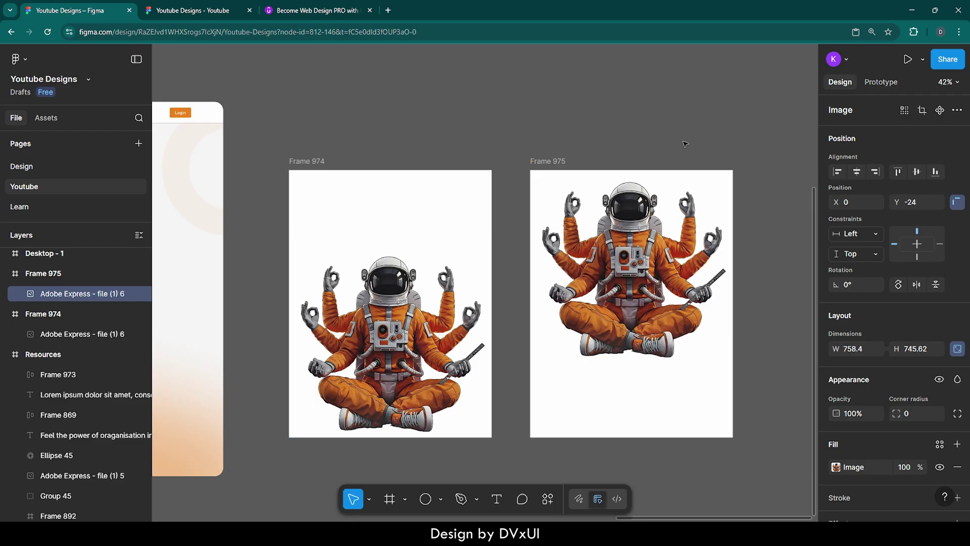
- Move Frame 975 slightly further away from Frame 974, widening the gap between them
left_click(677, 128)
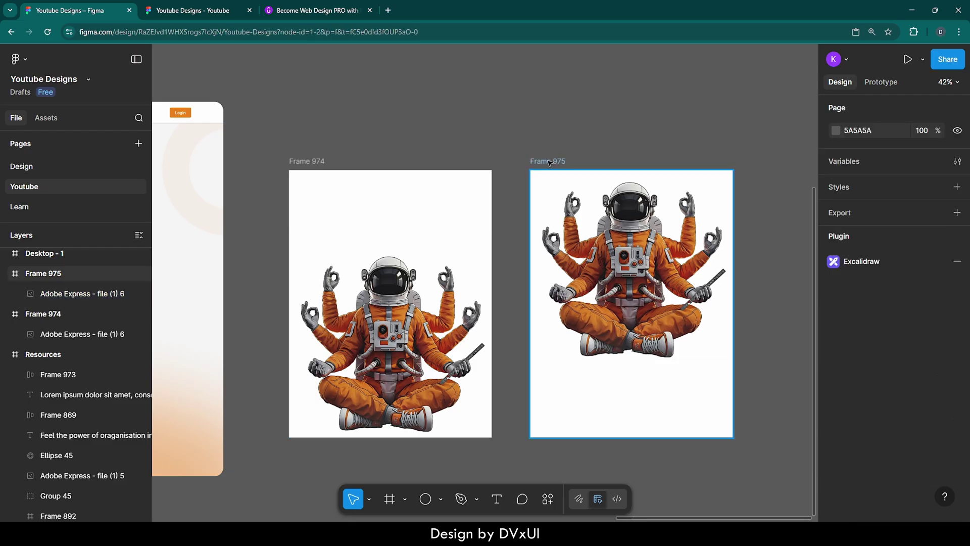
double_click(561, 169)
left_click(555, 147)
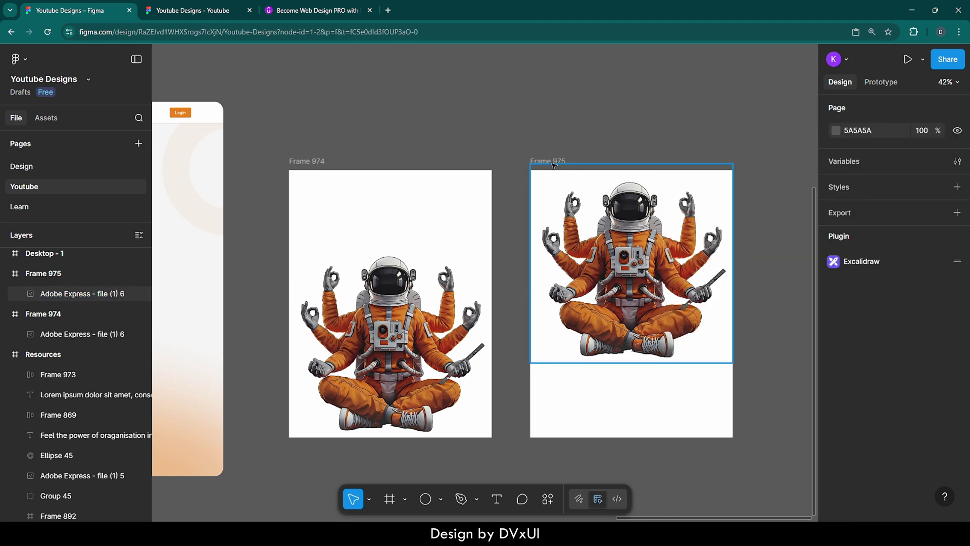
left_click_drag(554, 161, 576, 161)
left_click(552, 147)
- Create a prototype connection from Frame 974 to Frame 975
left_click(892, 86)
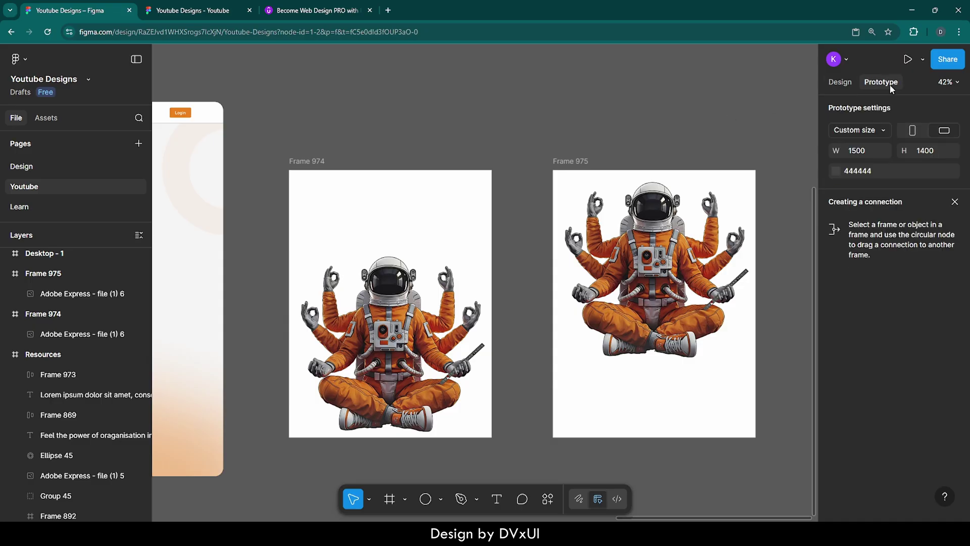
left_click(318, 162)
left_click(318, 162)
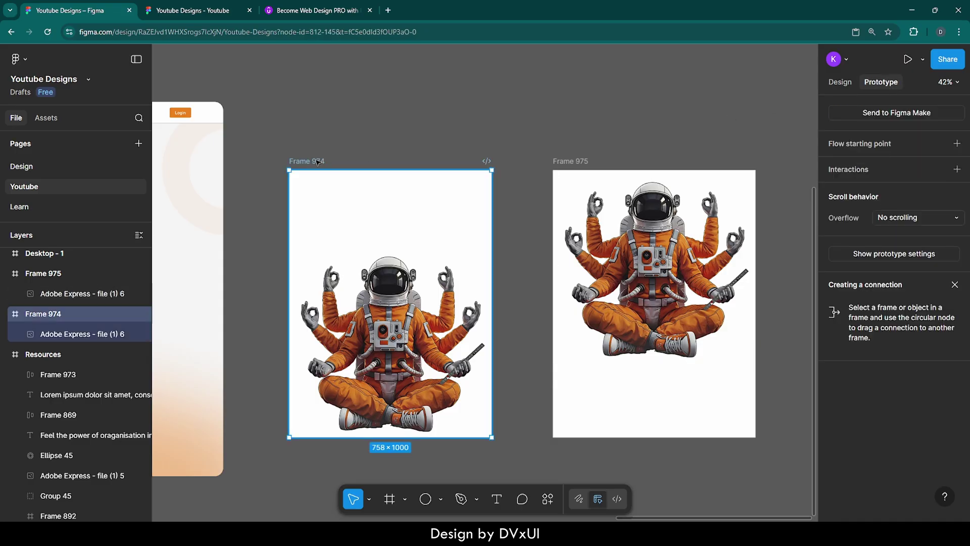
left_click_drag(491, 304, 560, 278)
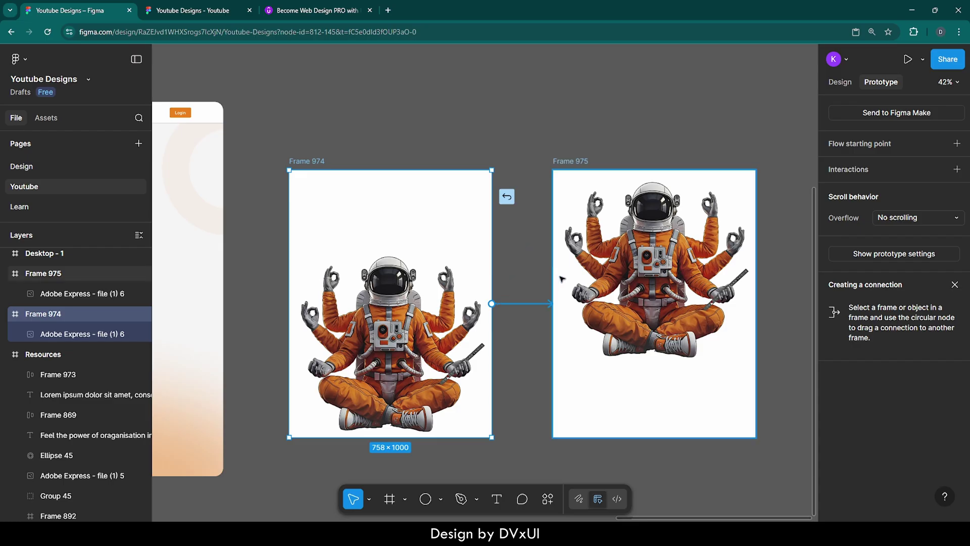
- Set the connection's trigger to After delay with a delay of 1ms
left_click(561, 363)
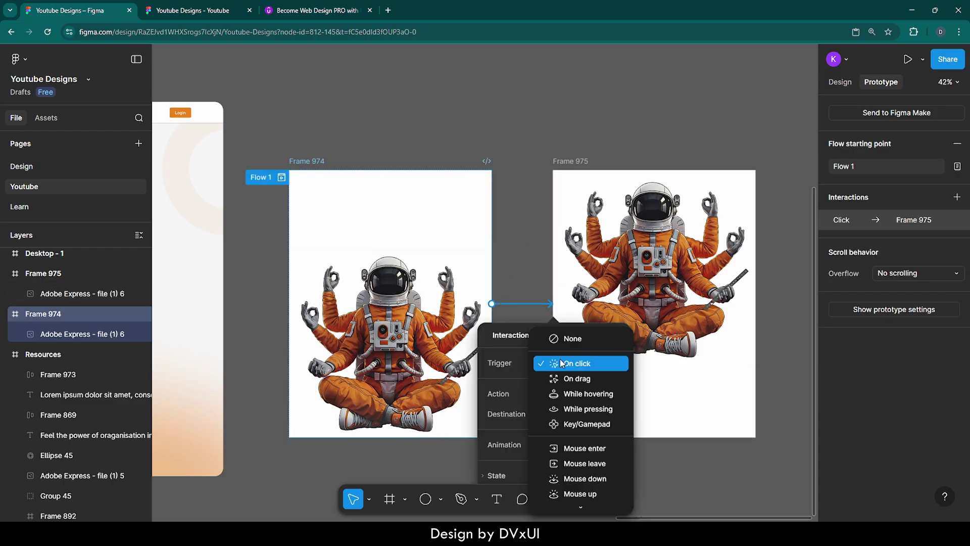
scroll(566, 493, "down", 5)
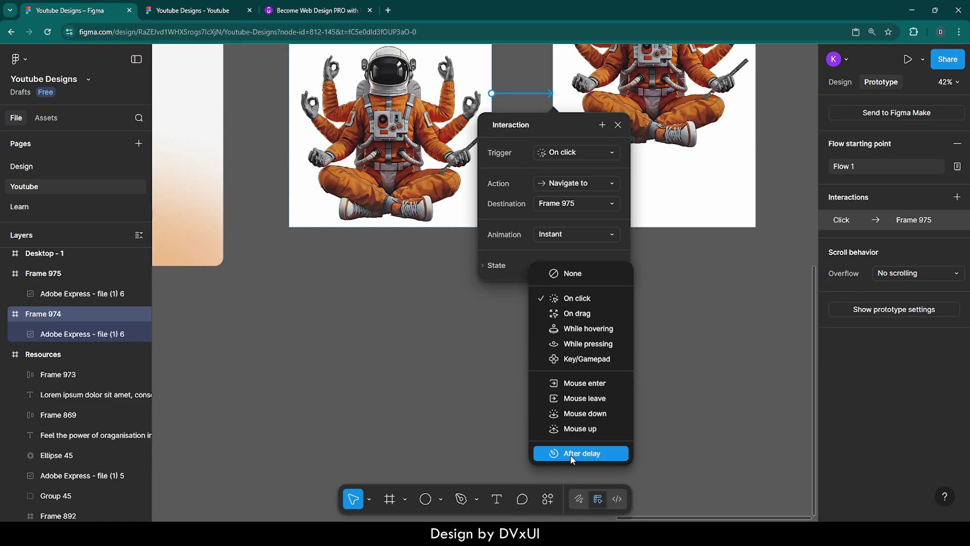
left_click(569, 300)
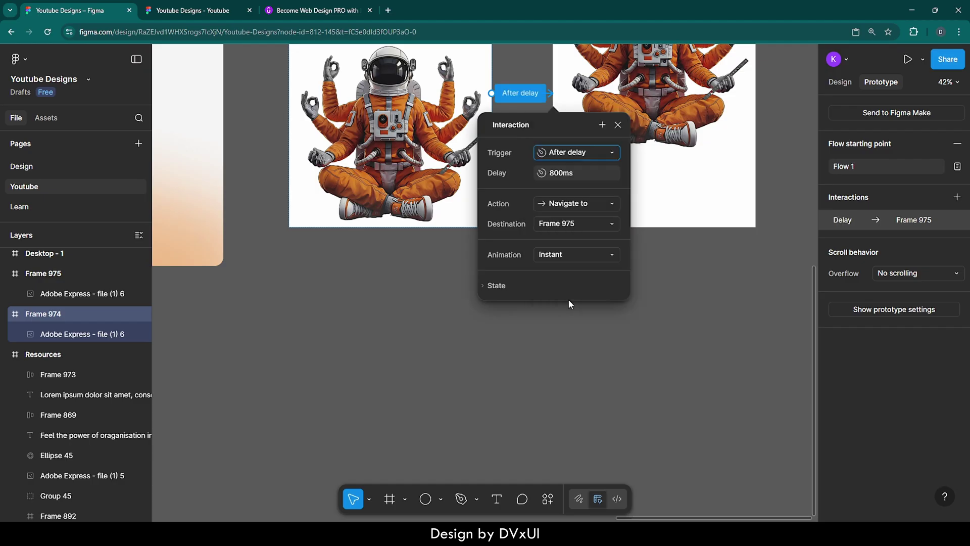
left_click(574, 176)
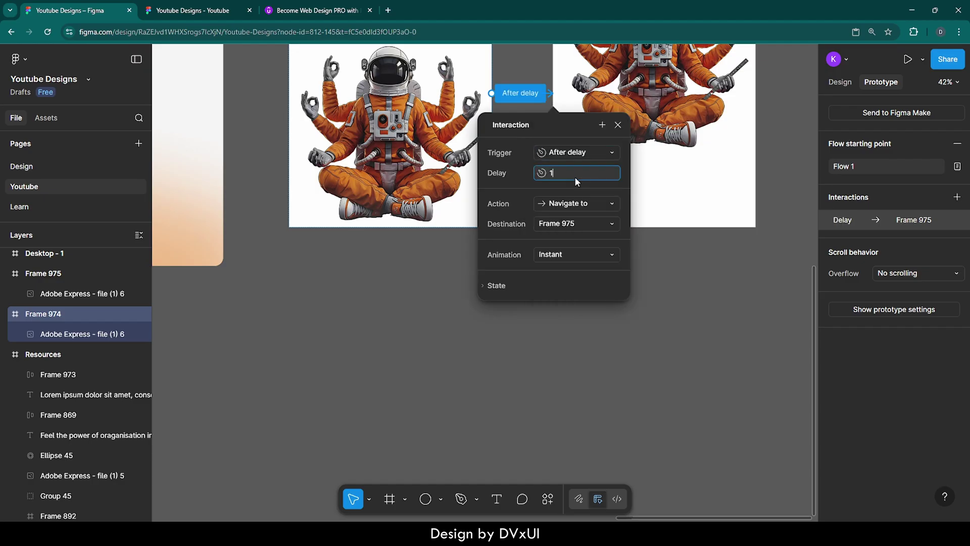
type("1ms")
key("Return")
- Set the transition to Smart animate with an Ease in and out curve and a duration of 2400ms
left_click(563, 250)
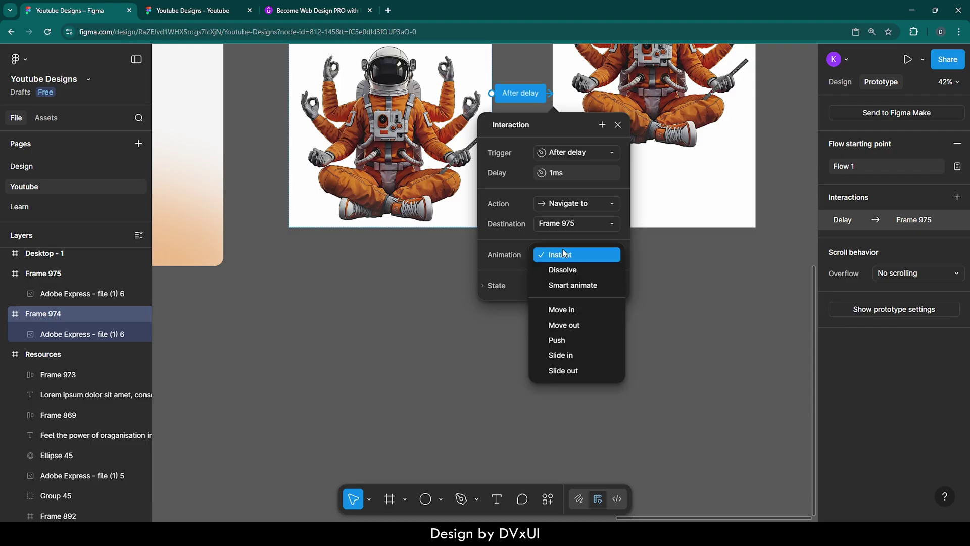
left_click(564, 283)
left_click(564, 277)
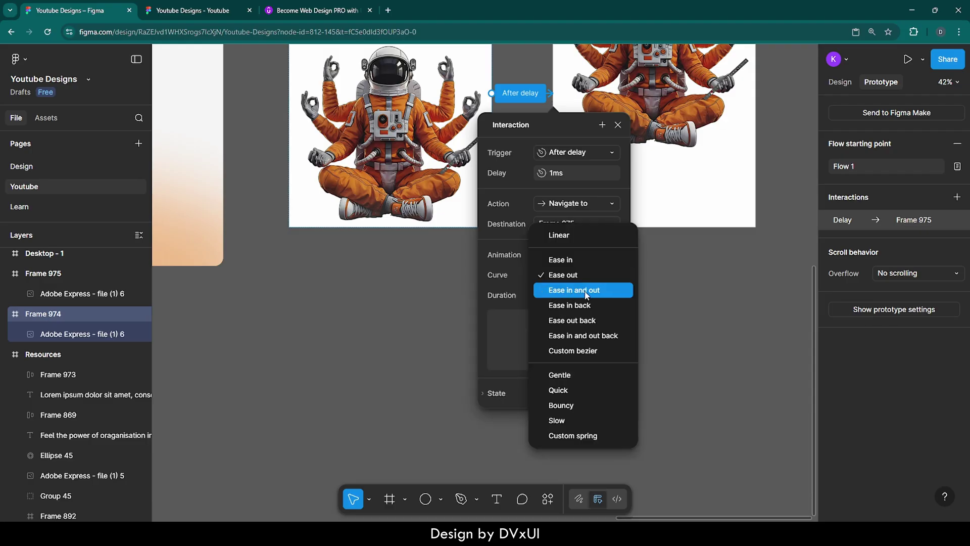
left_click(586, 293)
left_click(581, 295)
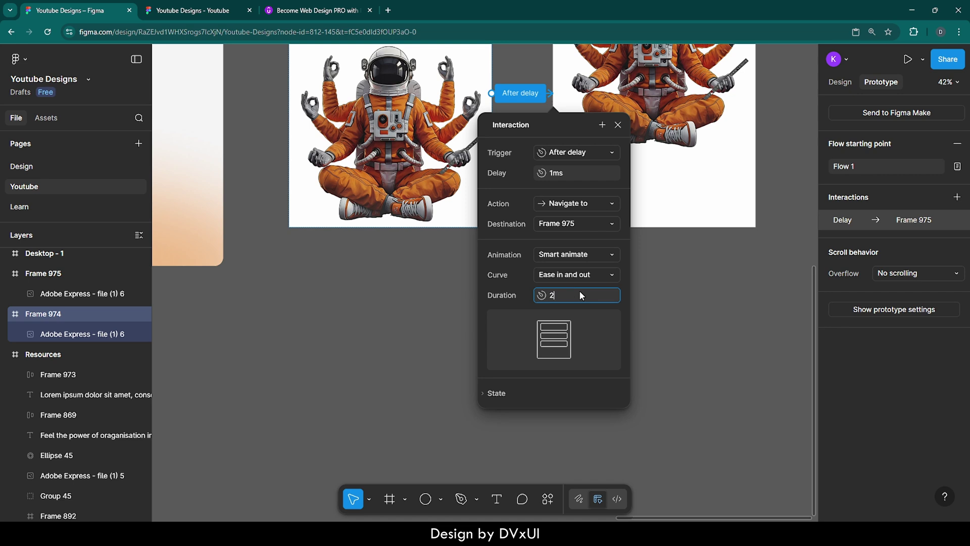
key("Return")
left_click(618, 124)
- Create a return prototype connection from Frame 975 to Frame 974, keeping the On click trigger and Smart animate transition
scroll(618, 125, "up", 3)
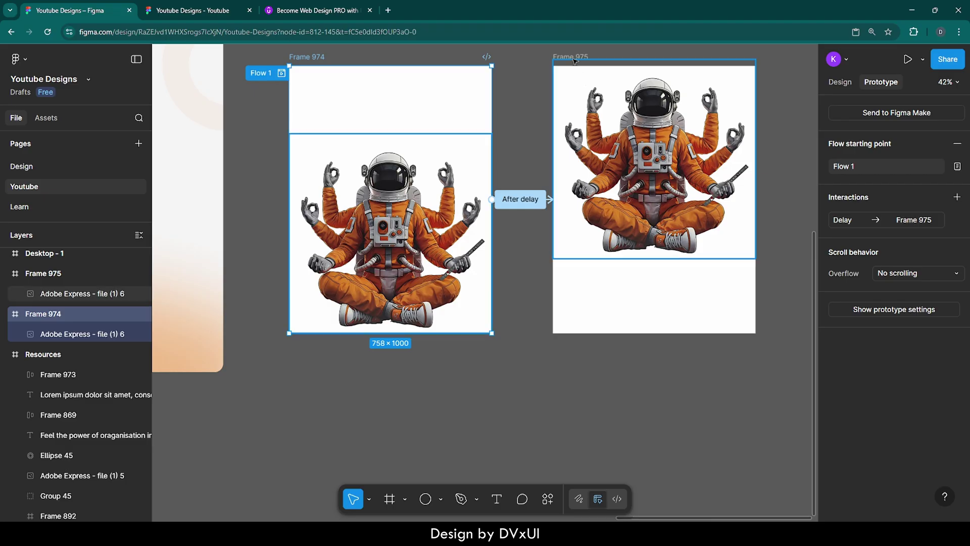
left_click(576, 62)
left_click(578, 54)
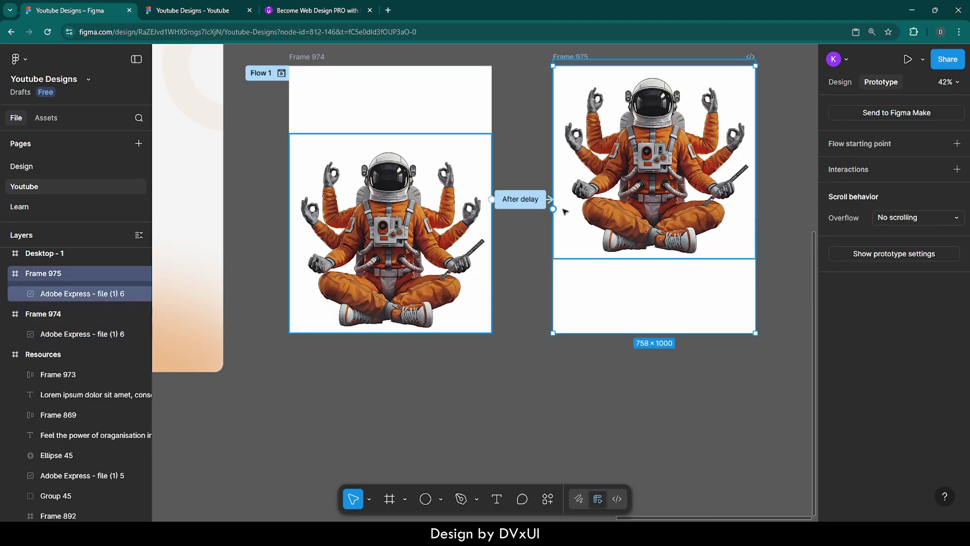
left_click_drag(553, 209, 489, 237)
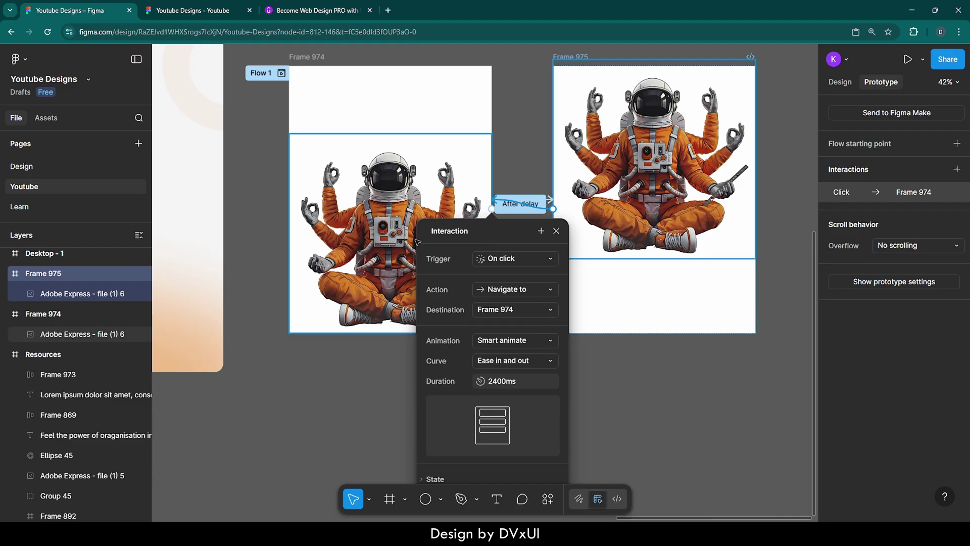
left_click(516, 162)
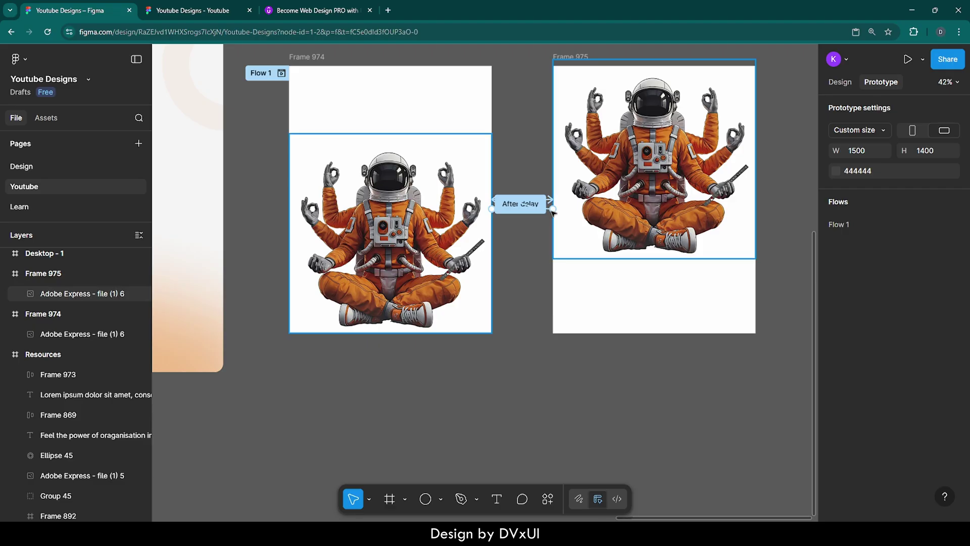
left_click(568, 57)
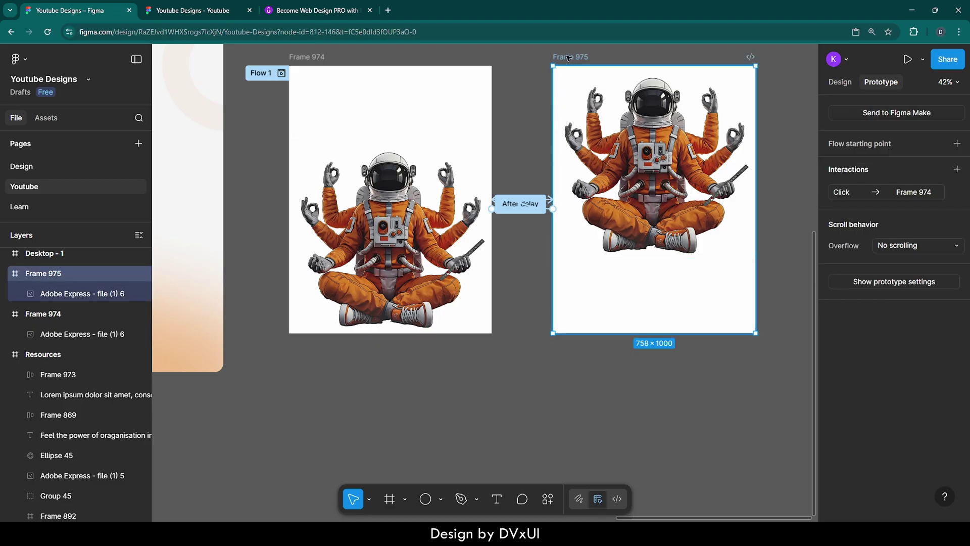
left_click(643, 144)
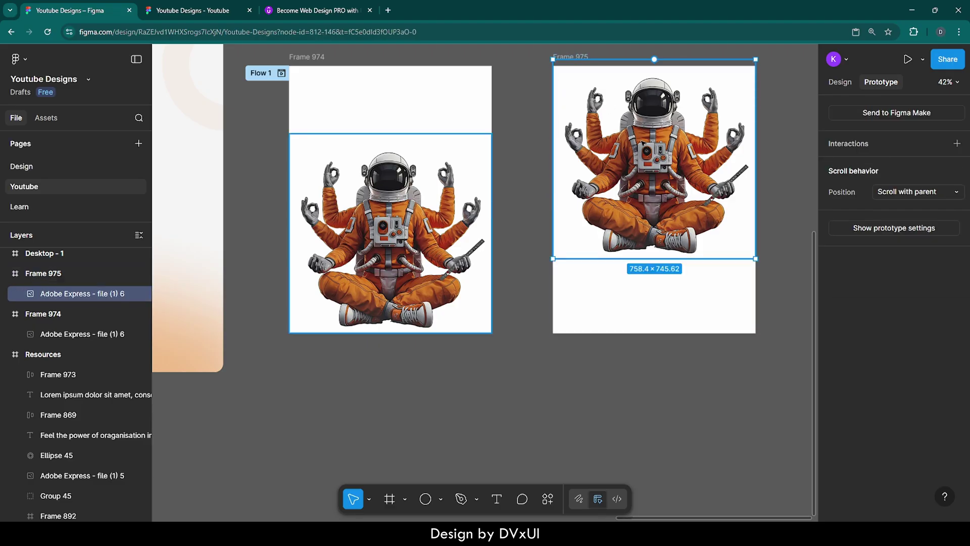
left_click(523, 91)
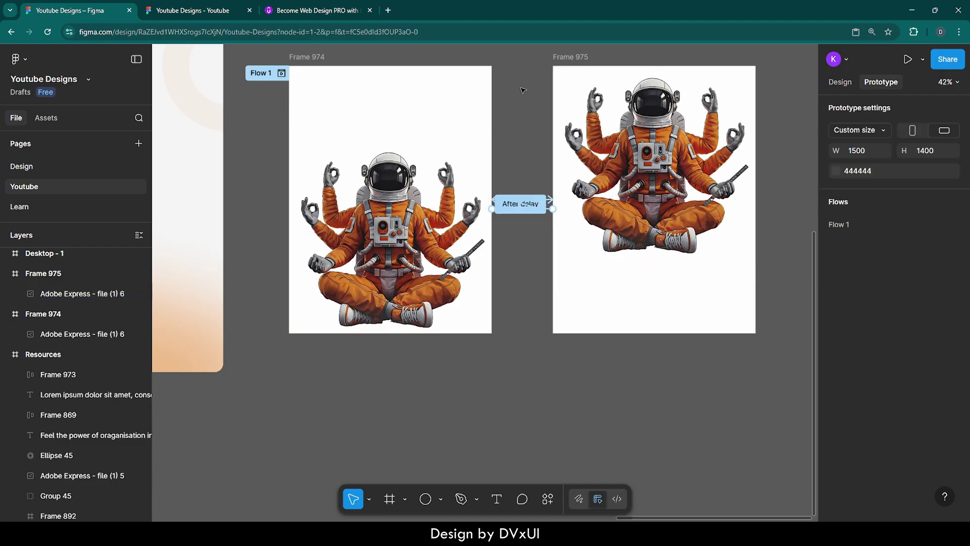
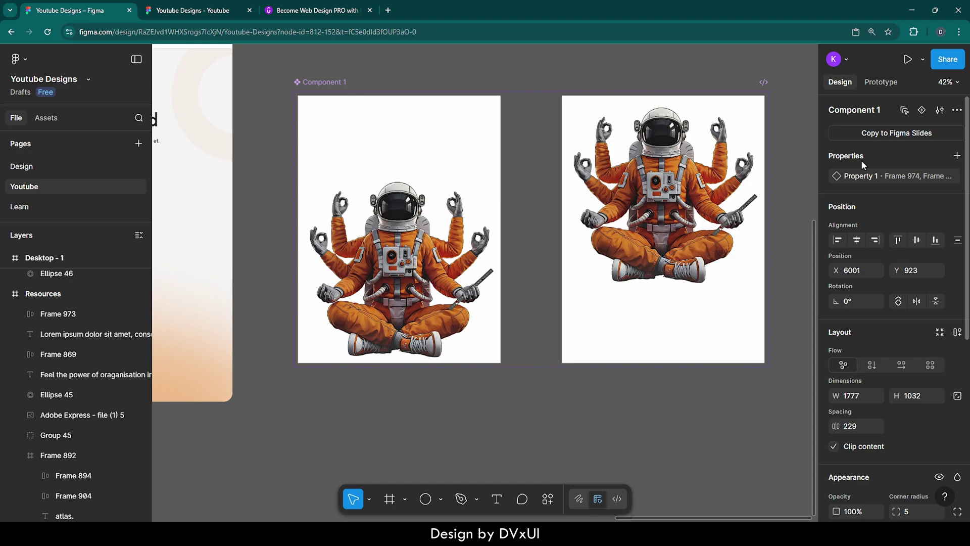
- Insert an instance of Component 1 from the file's own components and place it below the component set, at X 6484, Y 2033
left_click(46, 119)
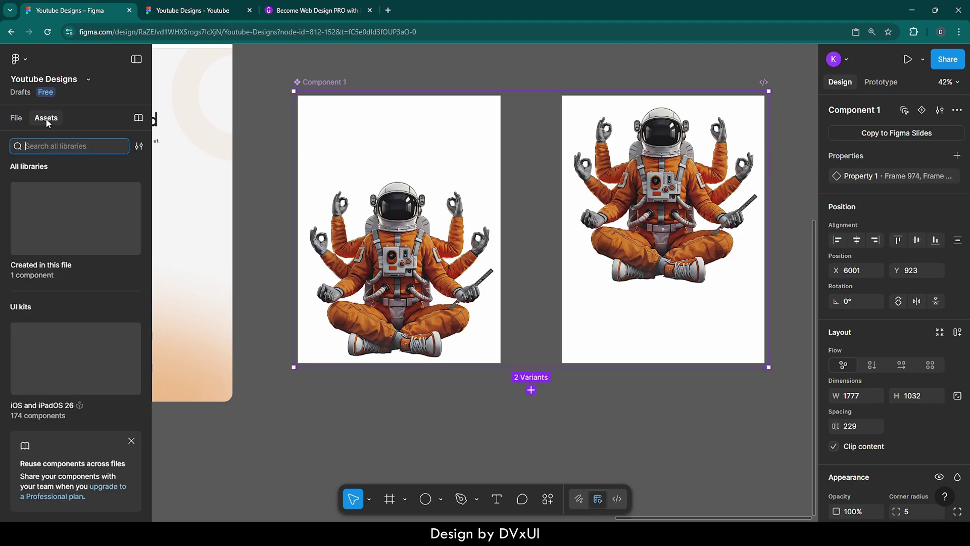
left_click(89, 222)
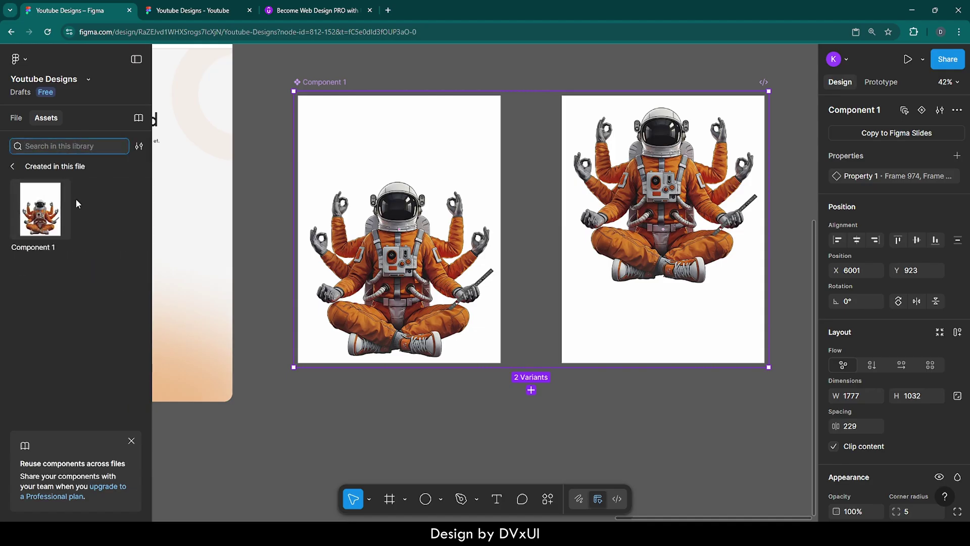
left_click(40, 209)
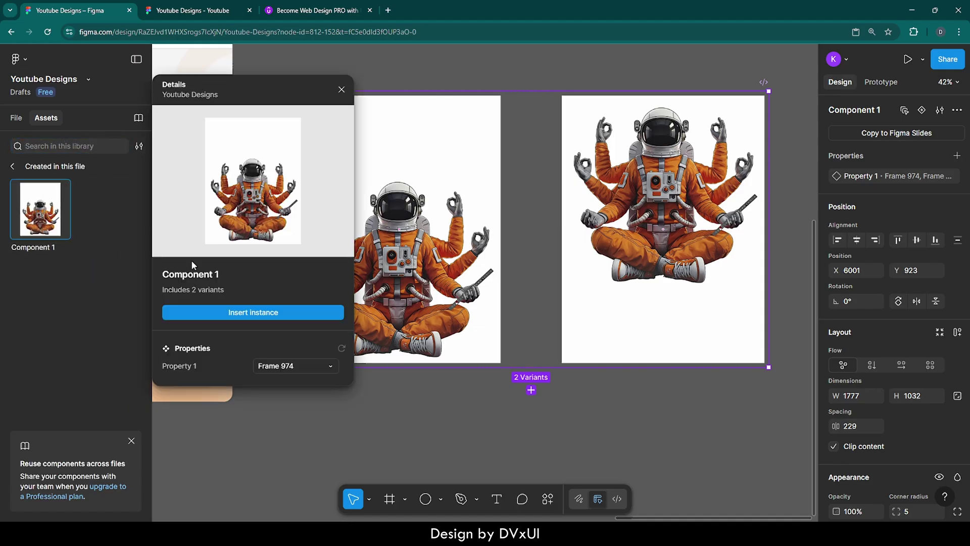
left_click(260, 313)
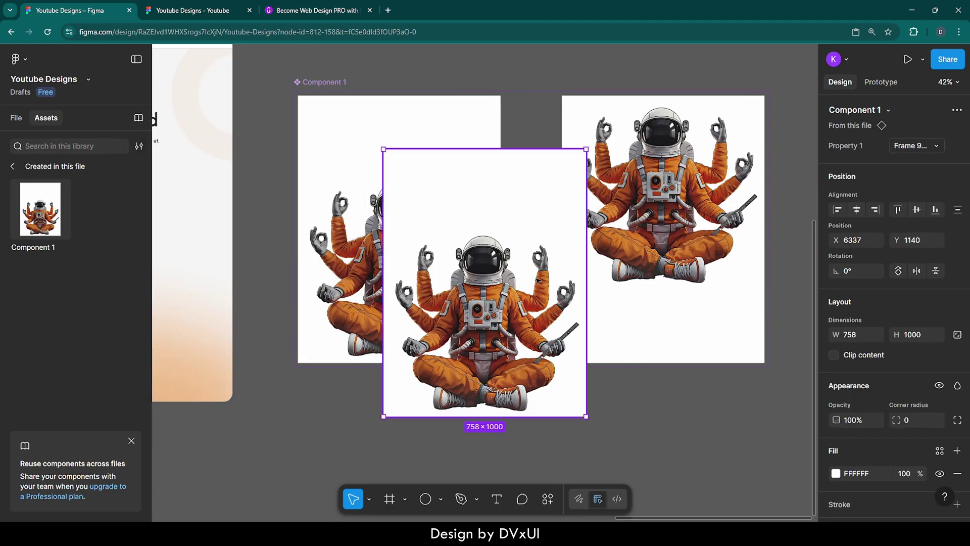
scroll(515, 270, "down", 5)
left_click_drag(524, 292, 535, 387)
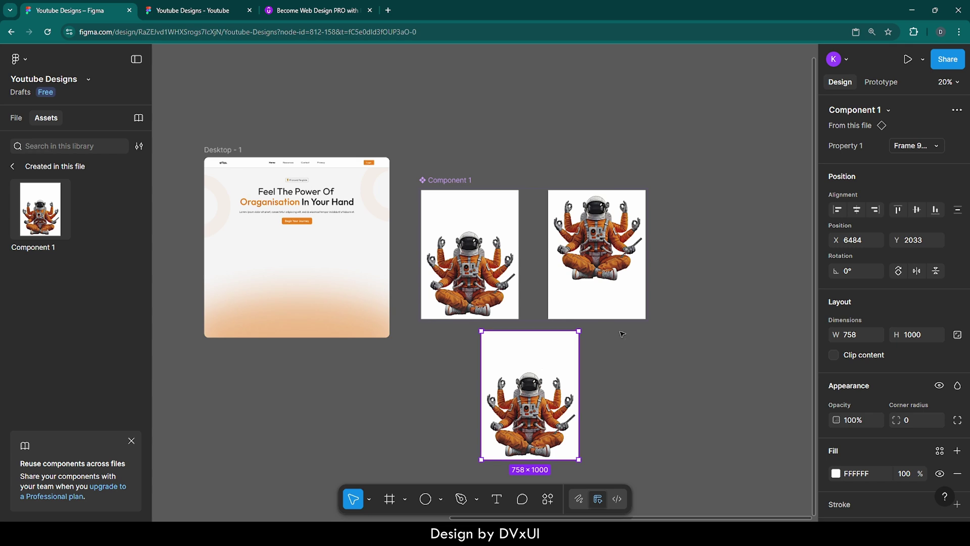
- Make the astronaut instance a flow starting point and preview its animation in an enlarged preview
left_click(880, 83)
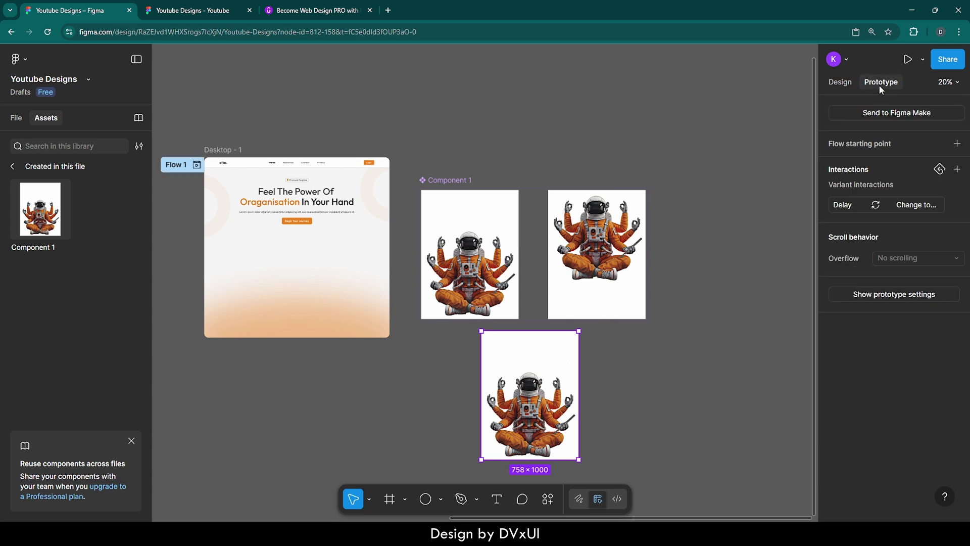
left_click(872, 144)
left_click(473, 338)
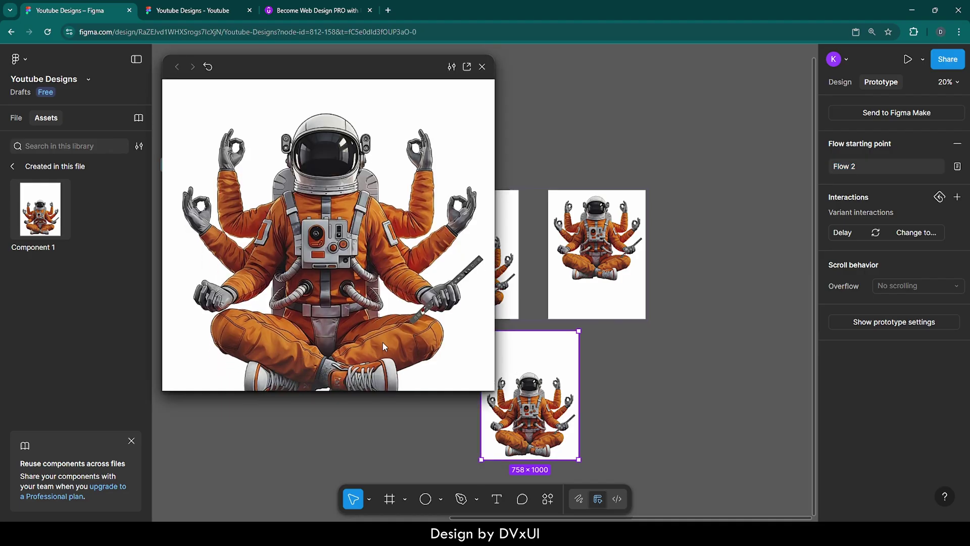
left_click_drag(395, 420, 396, 456)
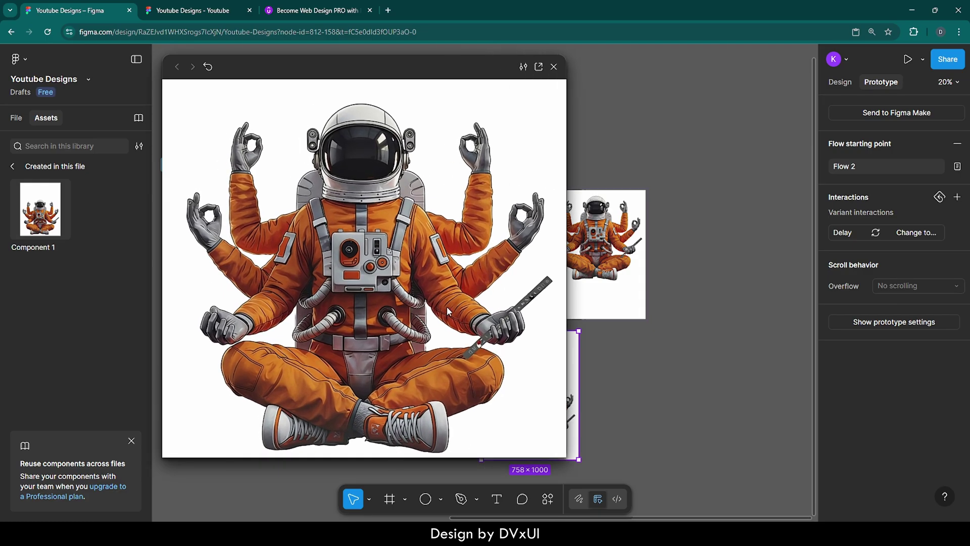
left_click(553, 66)
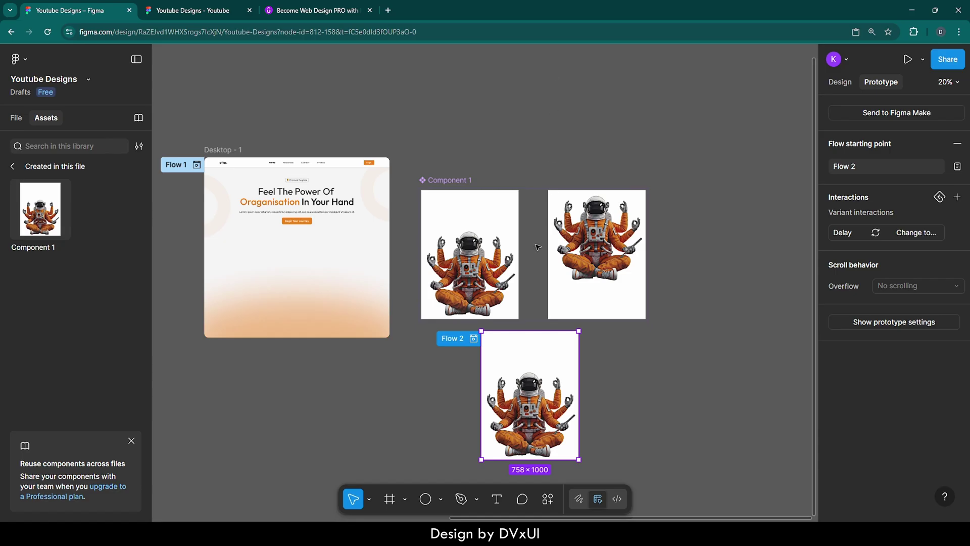
- Change the interaction from the Frame 975 variant back to Frame 974 to trigger After delay with a 1ms delay
scroll(538, 247, "up", 3)
left_click(470, 192)
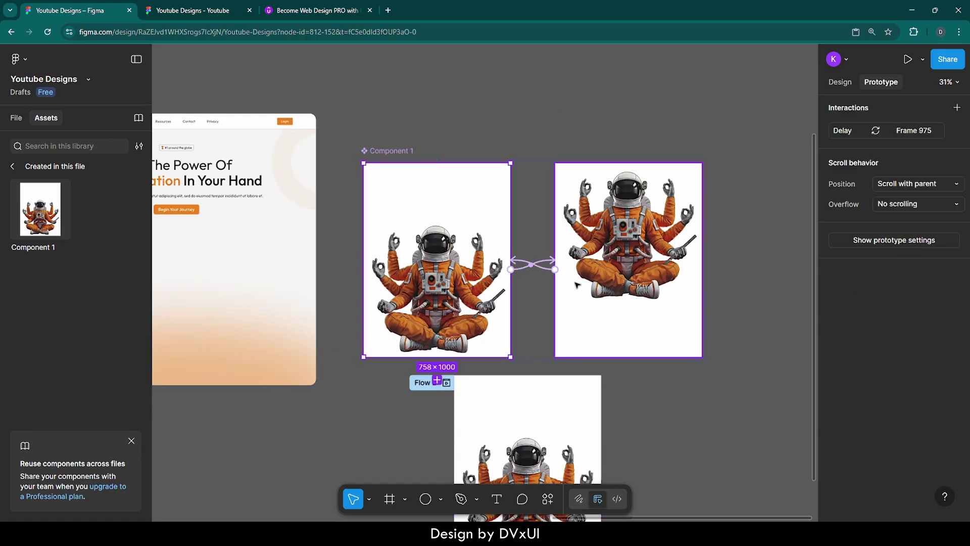
left_click(528, 271)
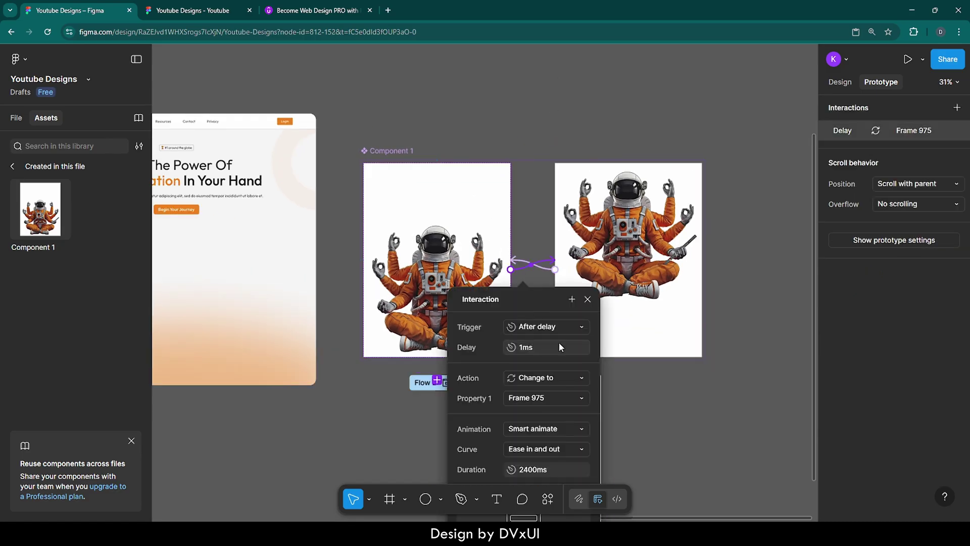
left_click(544, 269)
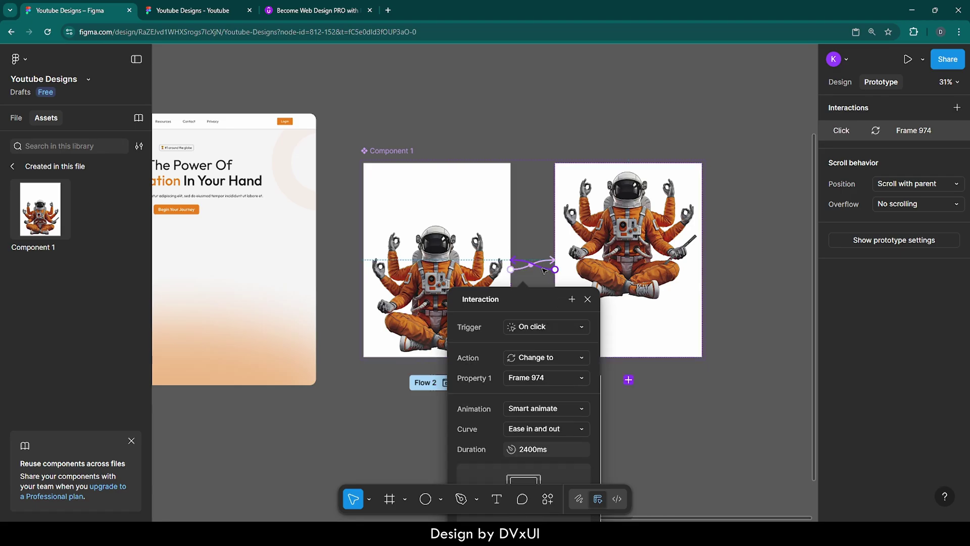
left_click(560, 329)
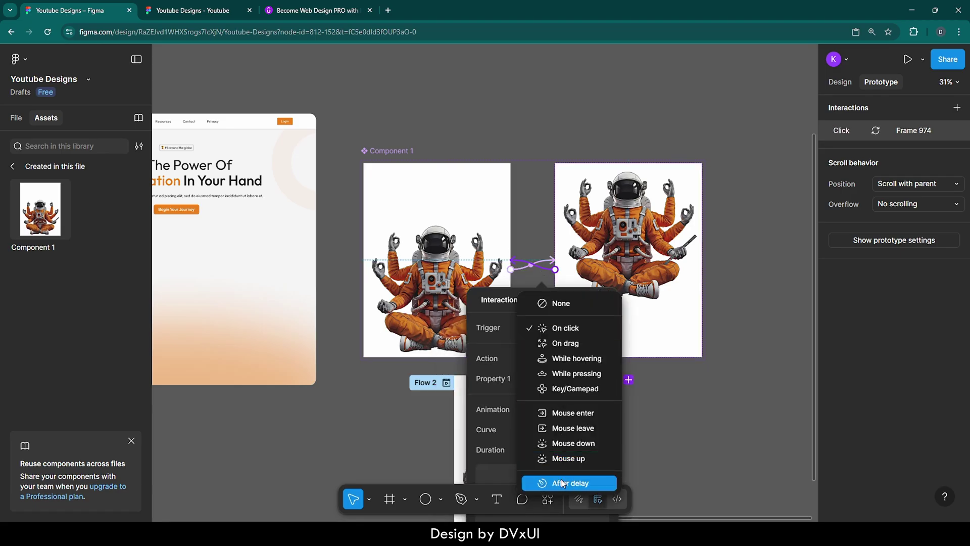
left_click(562, 483)
left_click(560, 347)
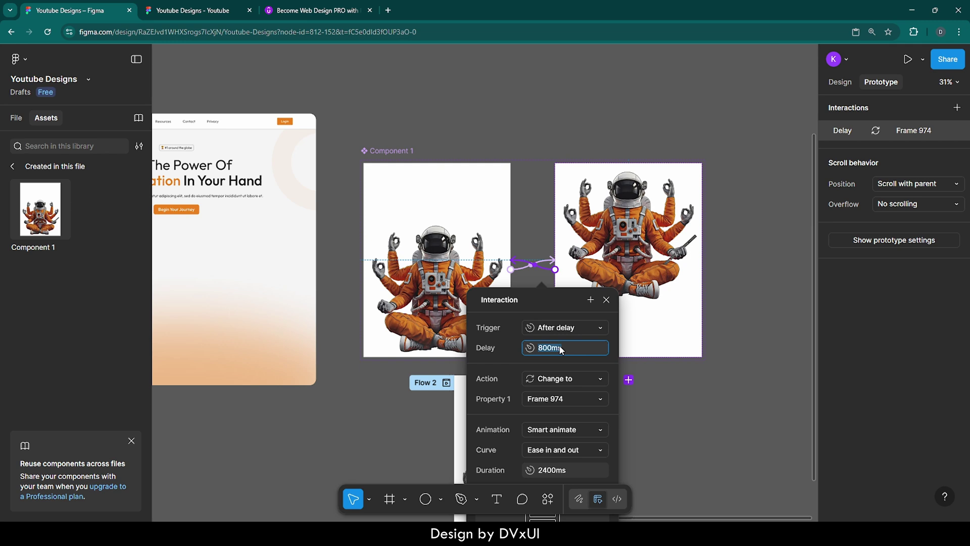
type("1ms")
key("Return")
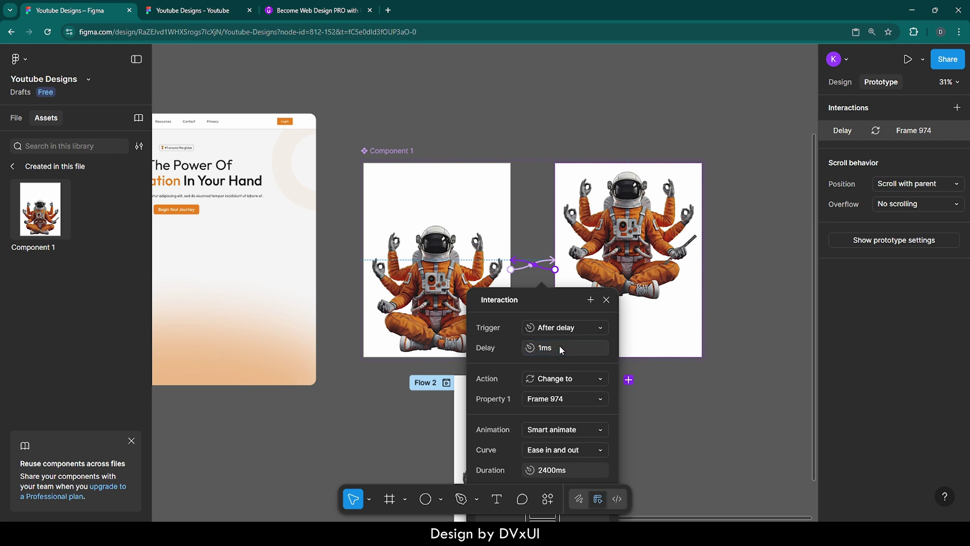
- Preview the Flow 2 astronaut animation from its starting point, with the interaction settings closed
left_click(607, 300)
left_click(660, 401)
scroll(661, 402, "down", 1)
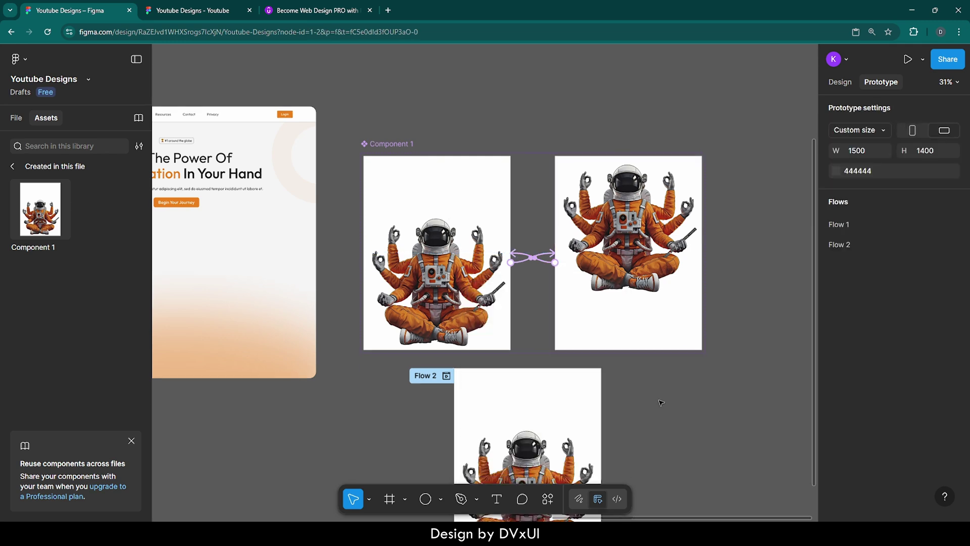
scroll(660, 403, "down", 2)
left_click(446, 286)
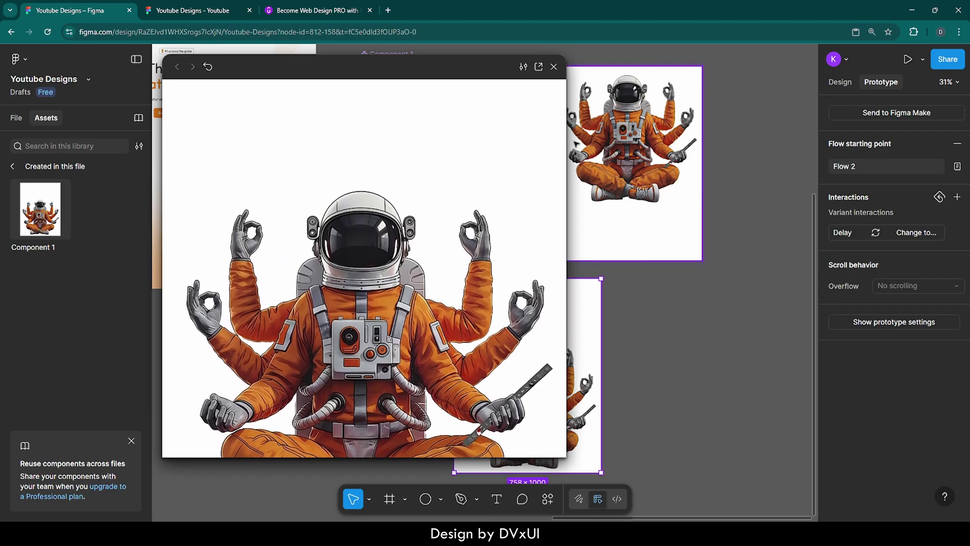
left_click(554, 66)
scroll(740, 221, "left", 1)
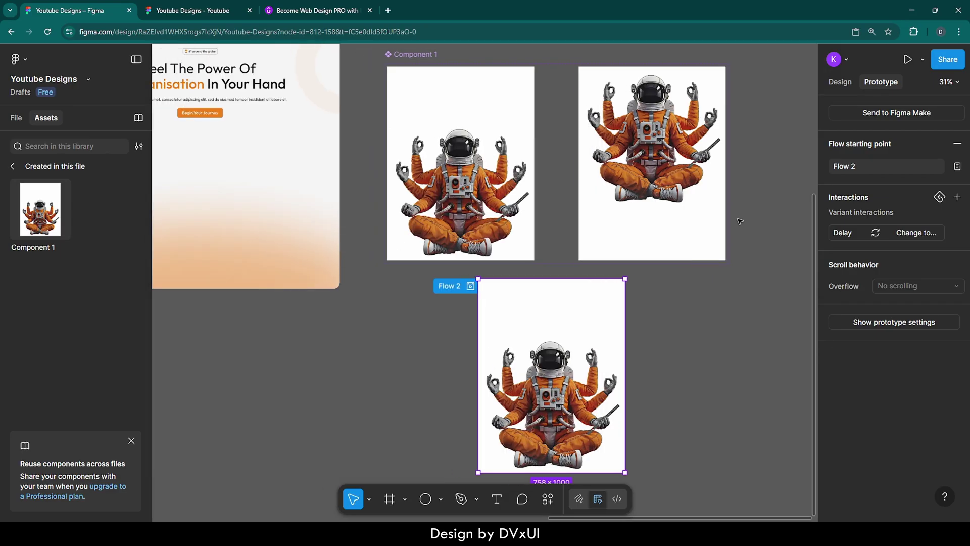
- Remove the white fill from both astronaut variants in the Component 1 set
left_click(504, 120)
left_click(588, 110, "shift")
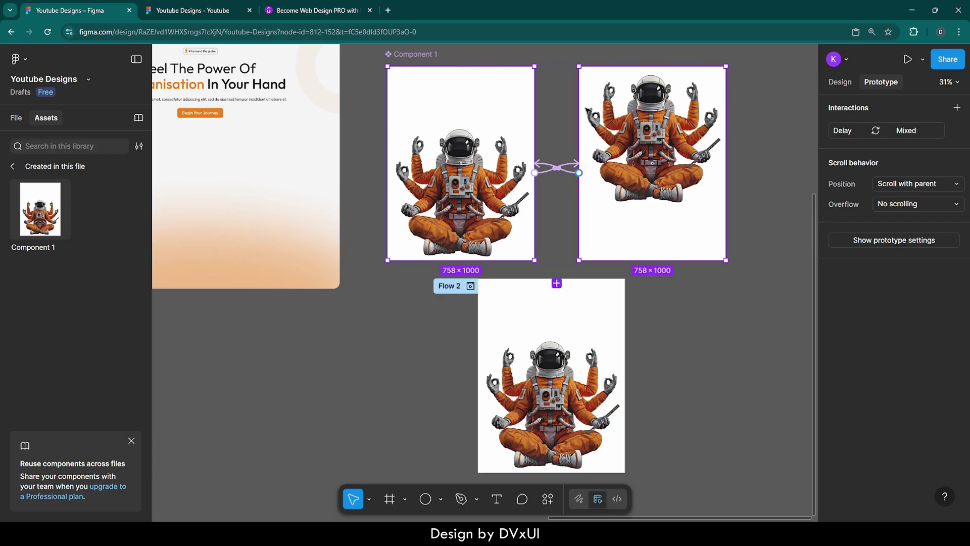
left_click(833, 87)
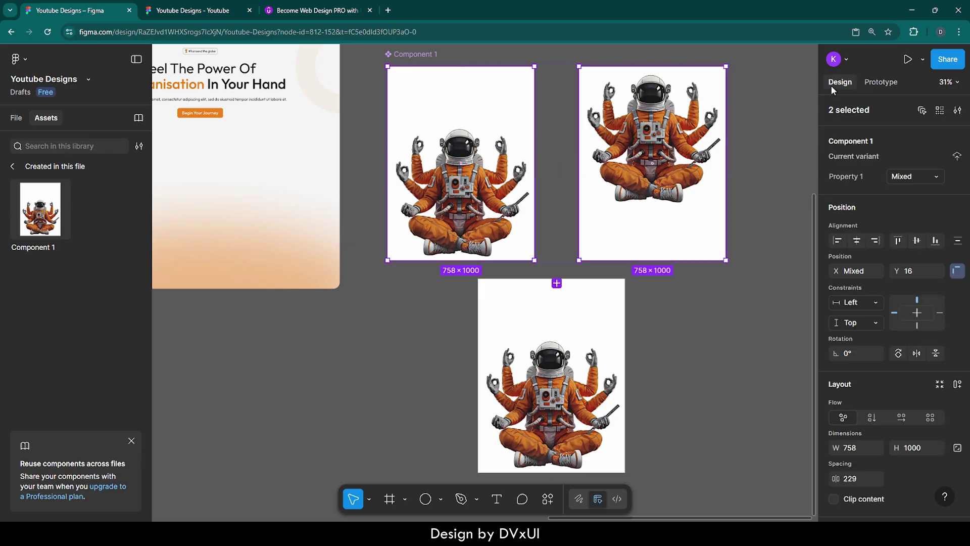
scroll(856, 337, "down", 5)
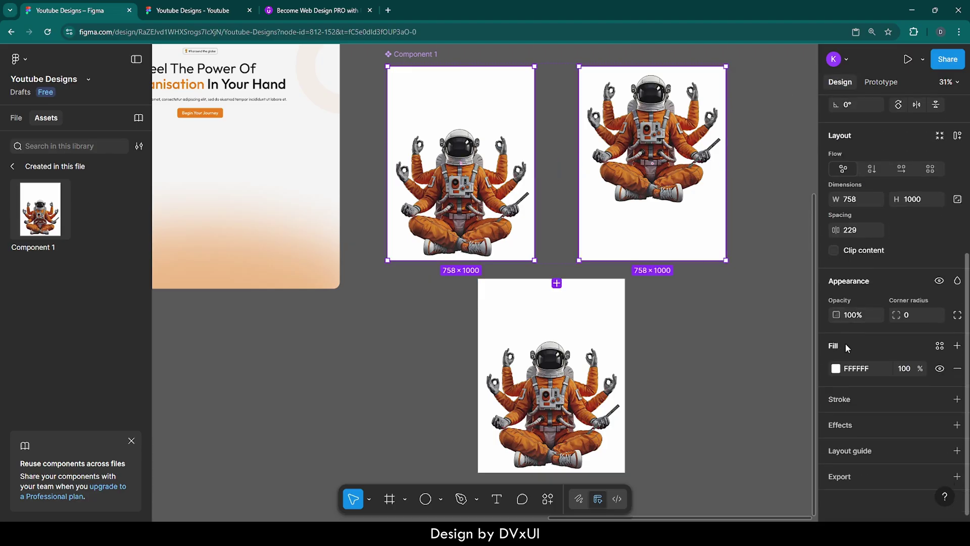
left_click(957, 368)
left_click(772, 340)
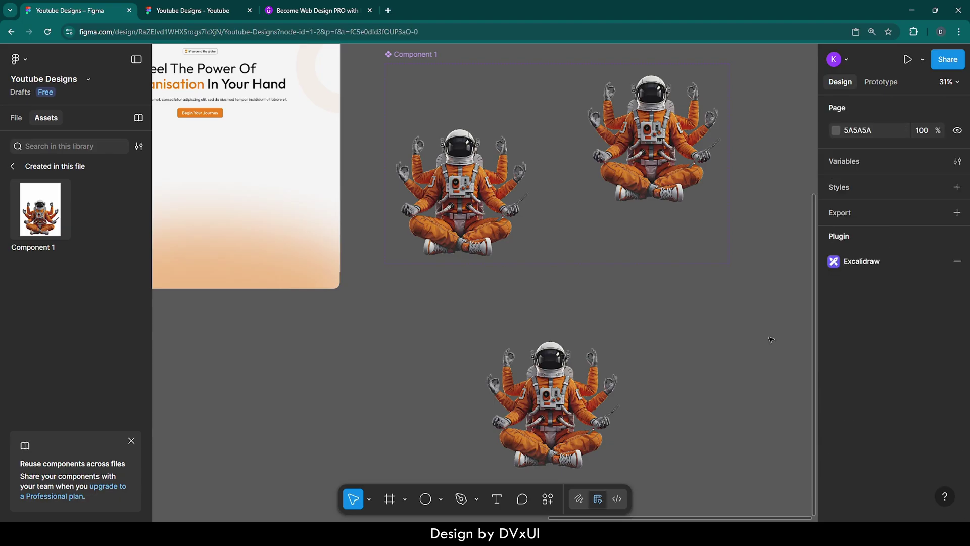
- Move the astronaut instance from below the component set into the Desktop - 1 frame and align it to the frame's bottom edge
left_click(563, 337)
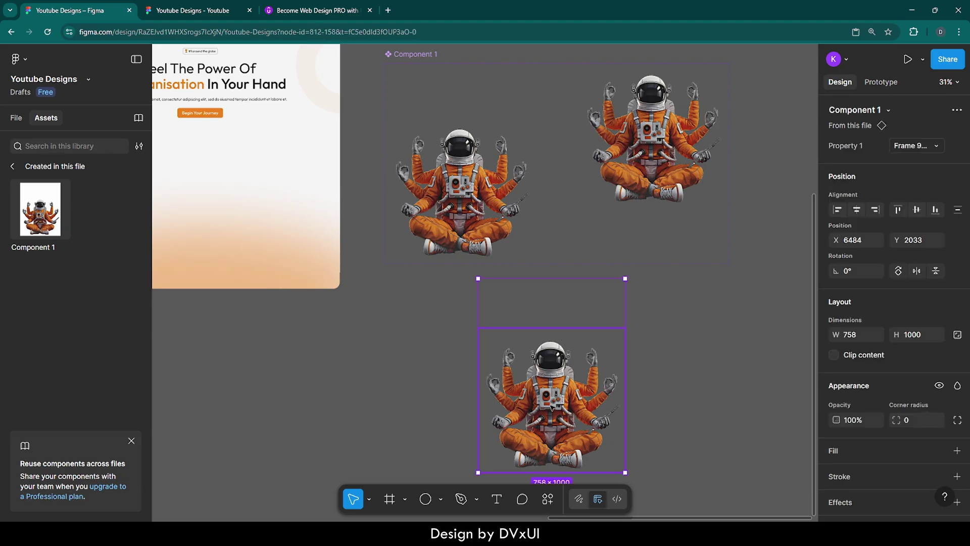
key("Delete")
scroll(552, 406, "left", 5)
scroll(552, 406, "up", 3)
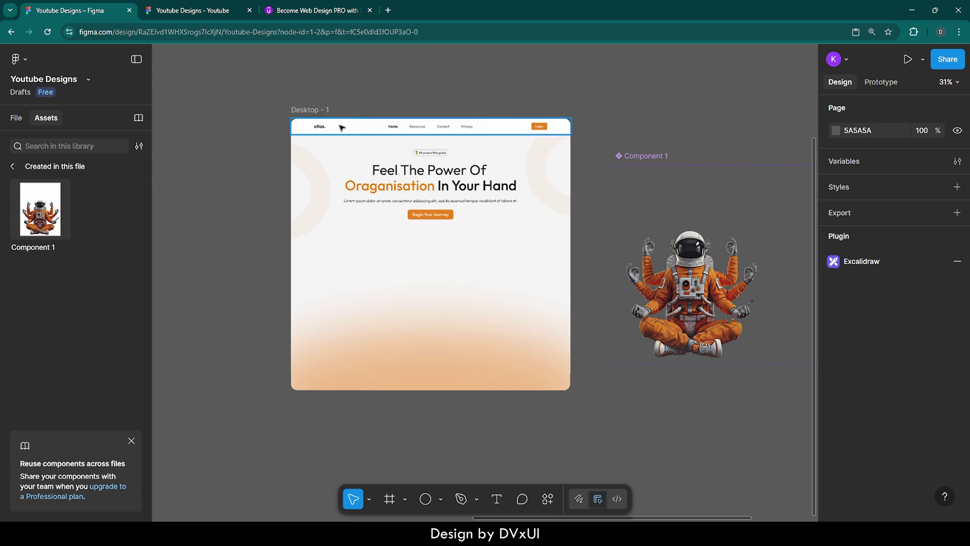
left_click(320, 114)
key("ctrl+v")
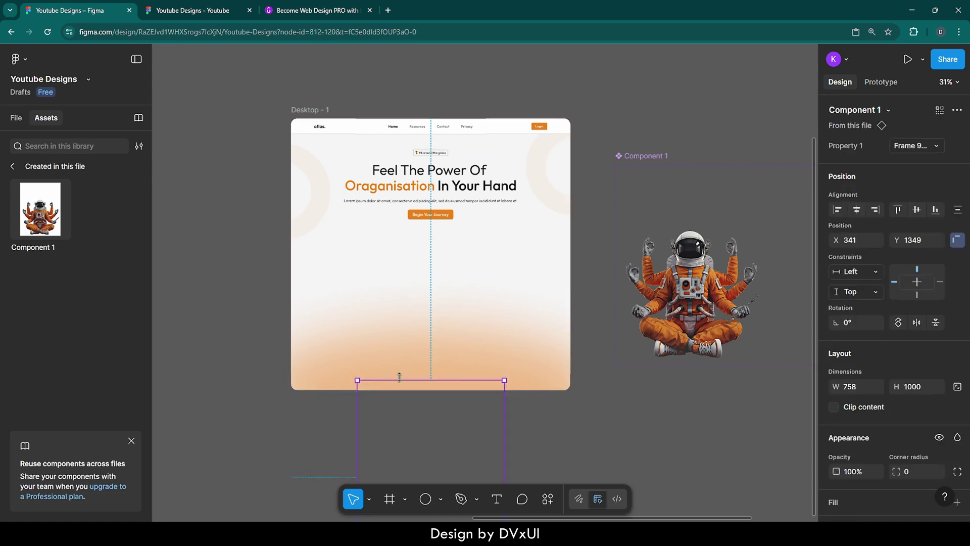
left_click(936, 211)
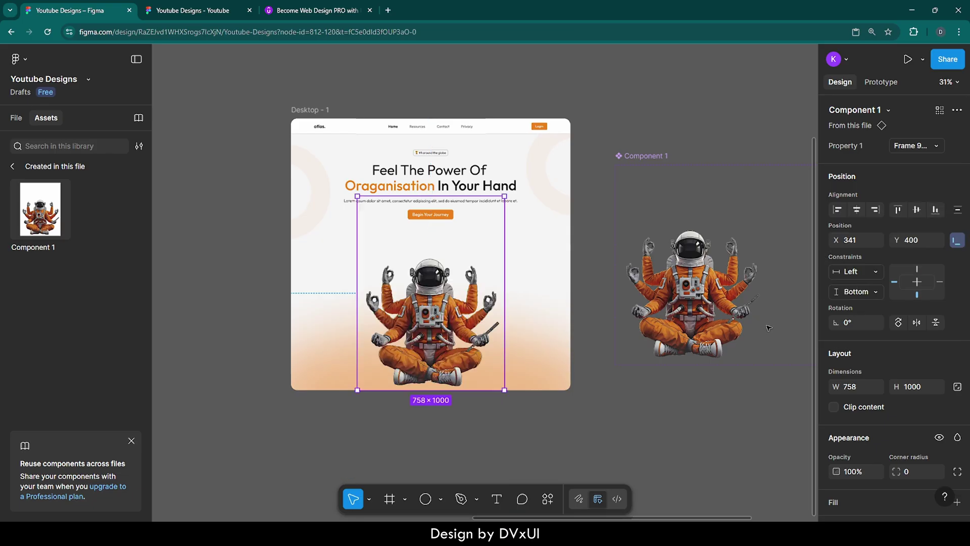
left_click(576, 422)
- Present the Desktop - 1 frame as a prototype to check the astronaut animation, and return to the design file
scroll(374, 112, "left", 2)
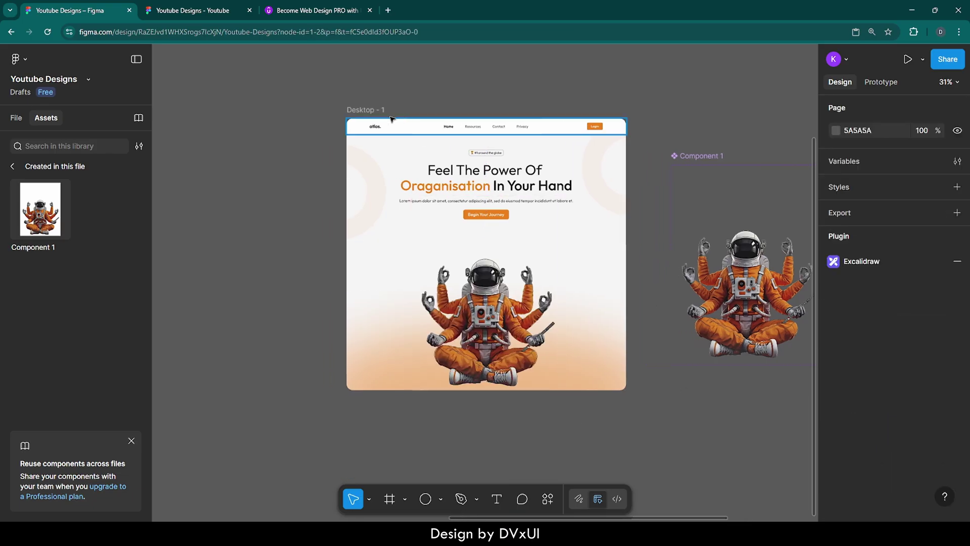
left_click(374, 112)
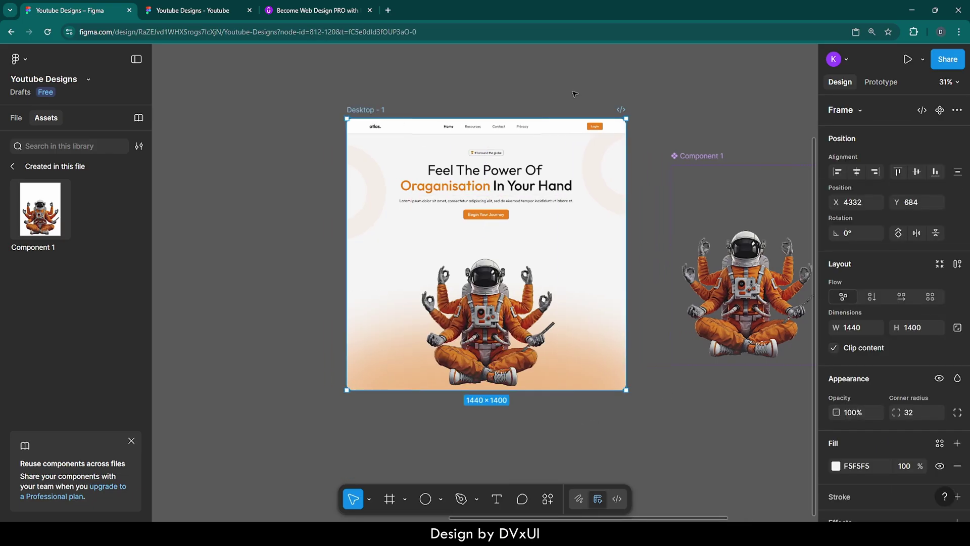
left_click(906, 58)
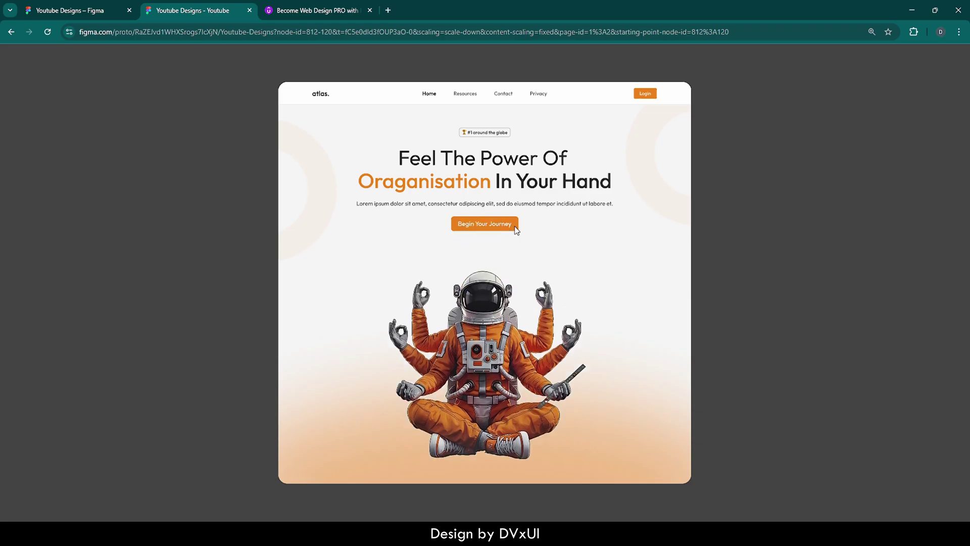
left_click(49, 11)
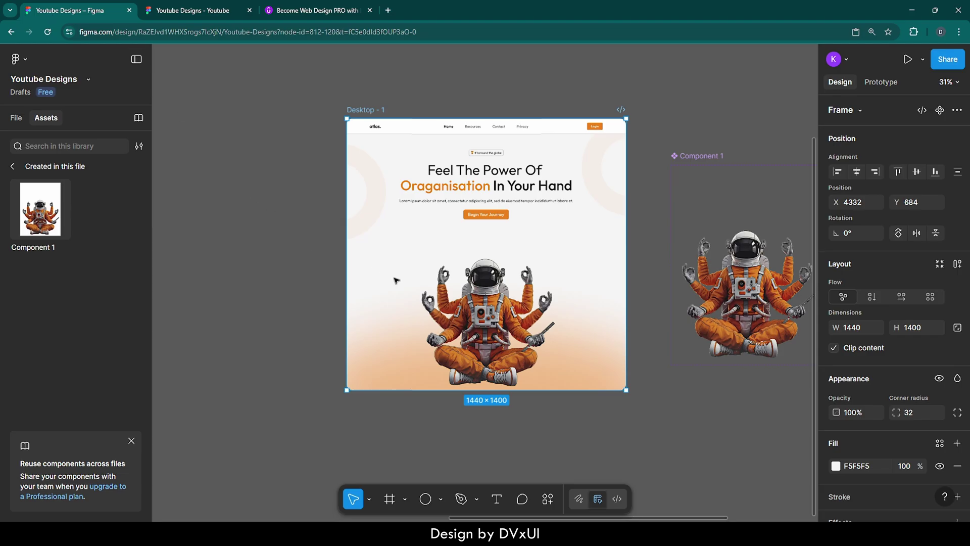
- Scale the astronaut instance in Desktop - 1 down to about 677 × 893 and centre it horizontally in the frame
left_click(457, 303)
key("k")
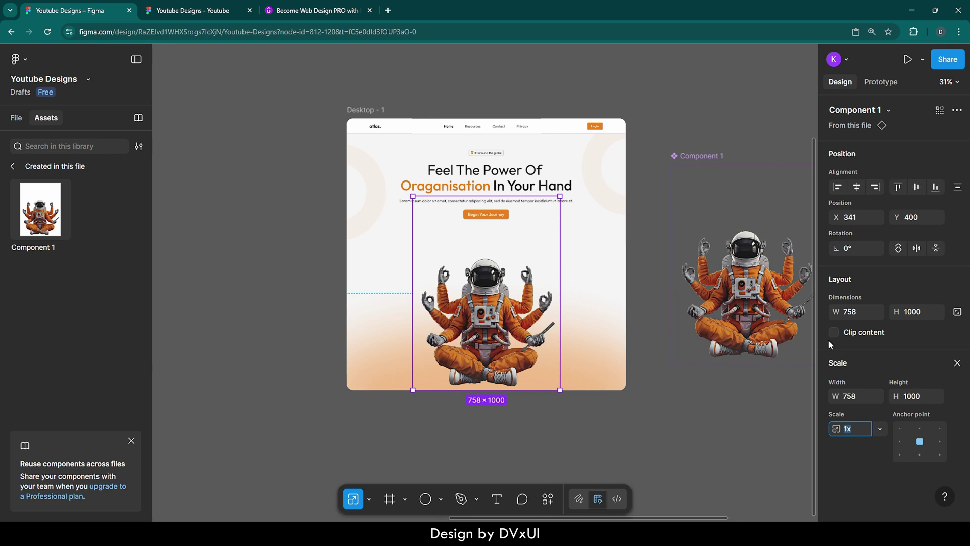
left_click(561, 198)
left_click_drag(562, 200, 544, 228)
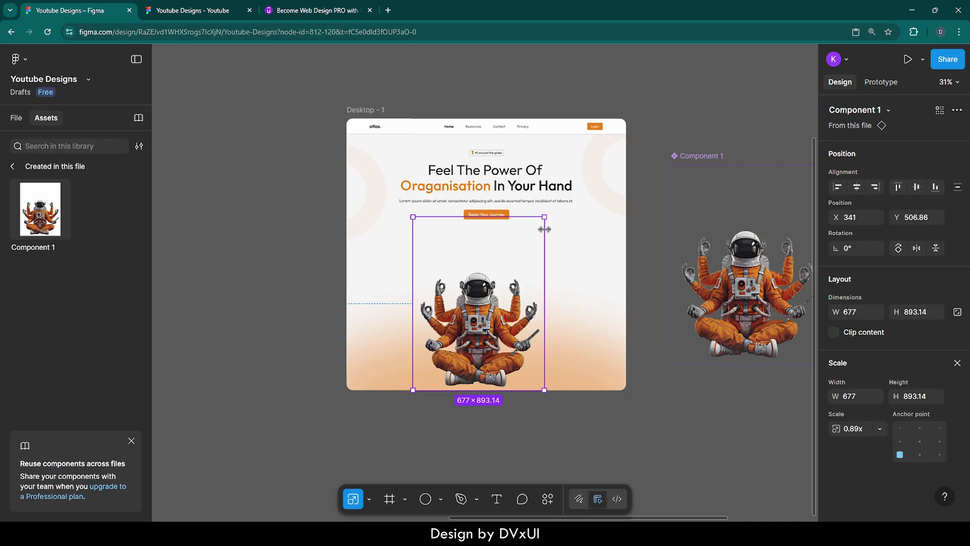
left_click(856, 187)
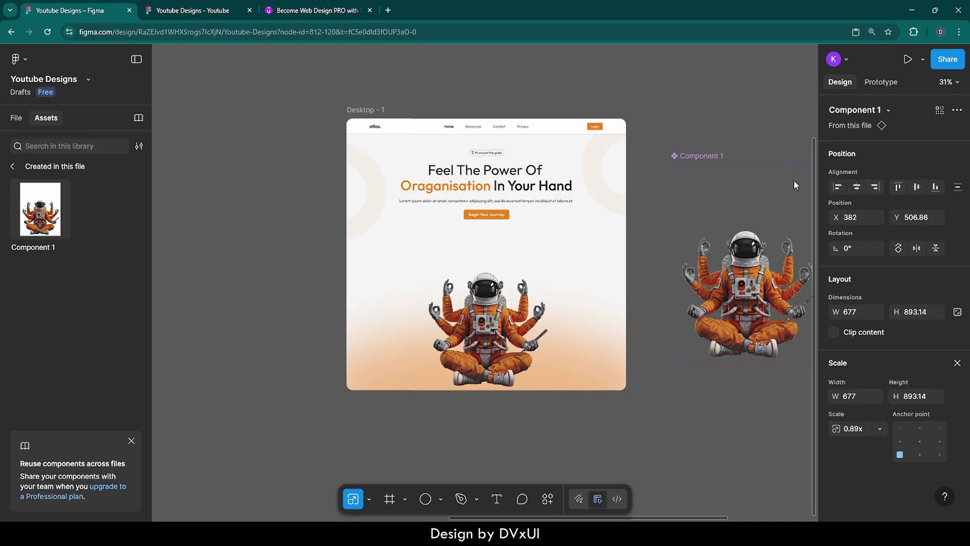
- Reload the prototype presentation to check the resized floating astronaut, and return to the design file
left_click(192, 14)
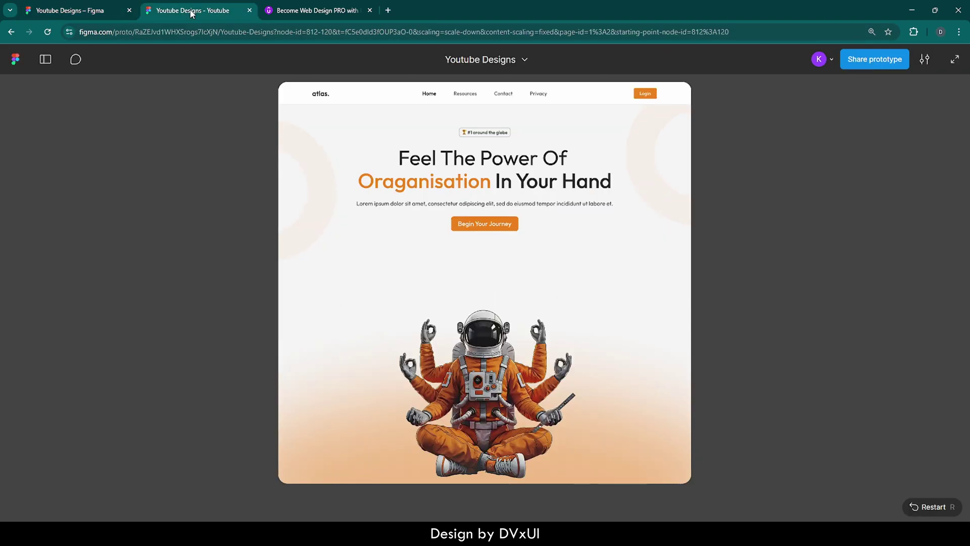
left_click(47, 32)
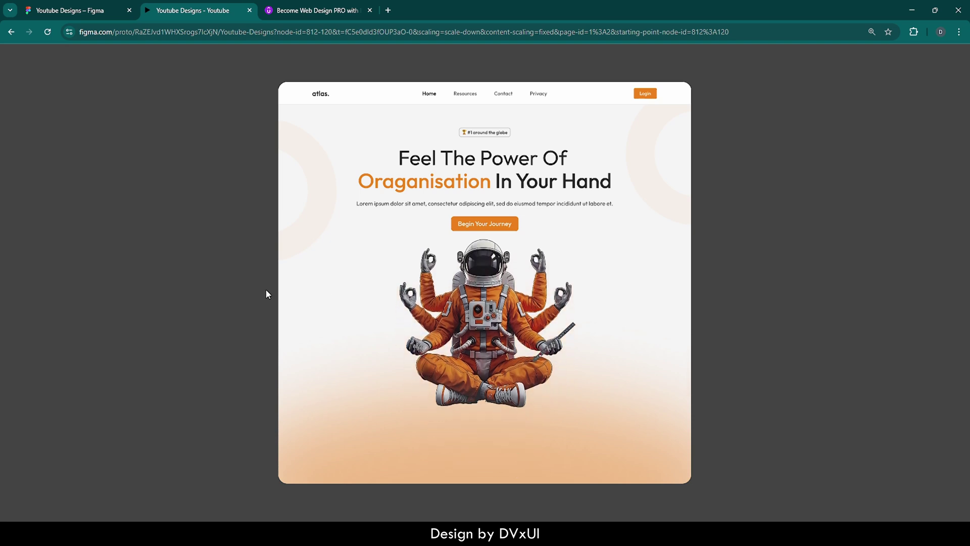
left_click(54, 12)
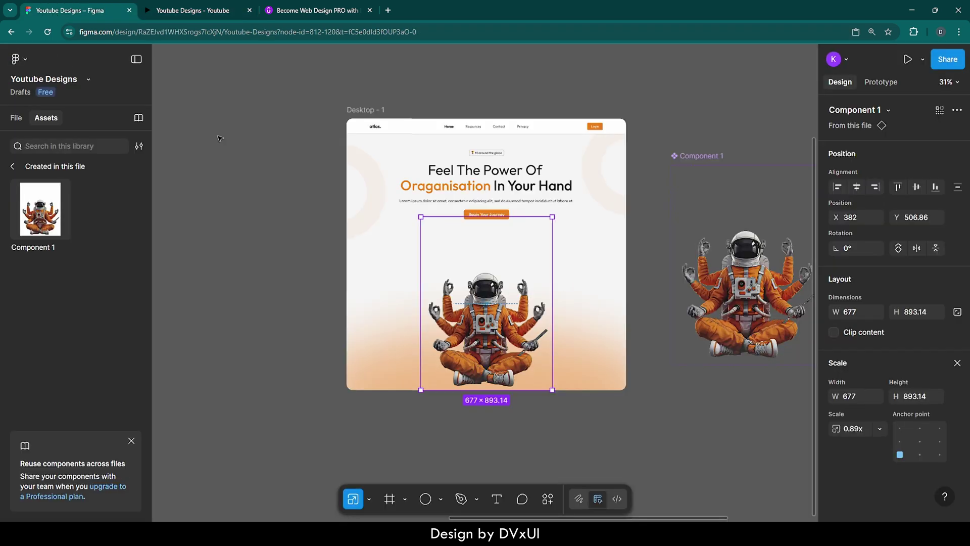
- Draw a frame about 118 high below Desktop - 1 and set its width to 1440
left_click(403, 442)
scroll(402, 443, "down", 5)
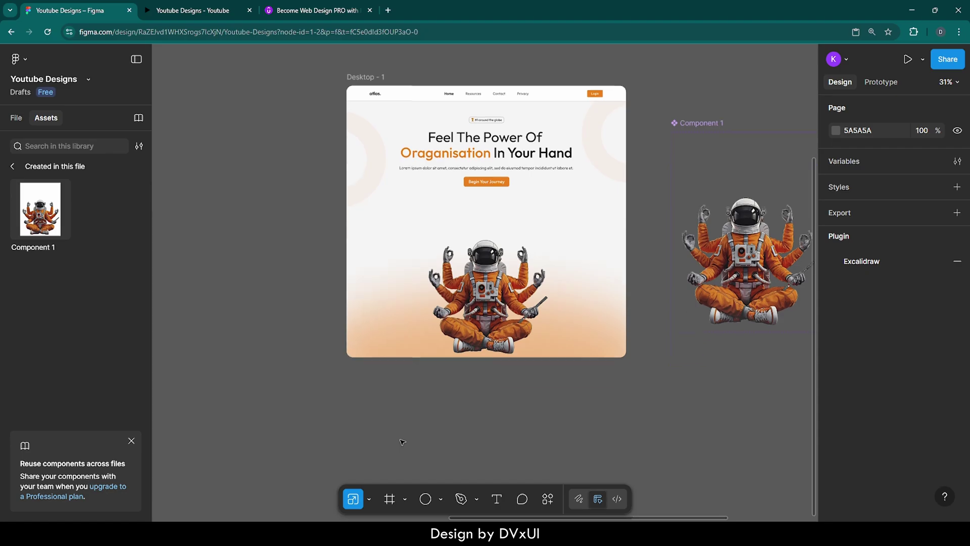
left_click(389, 502)
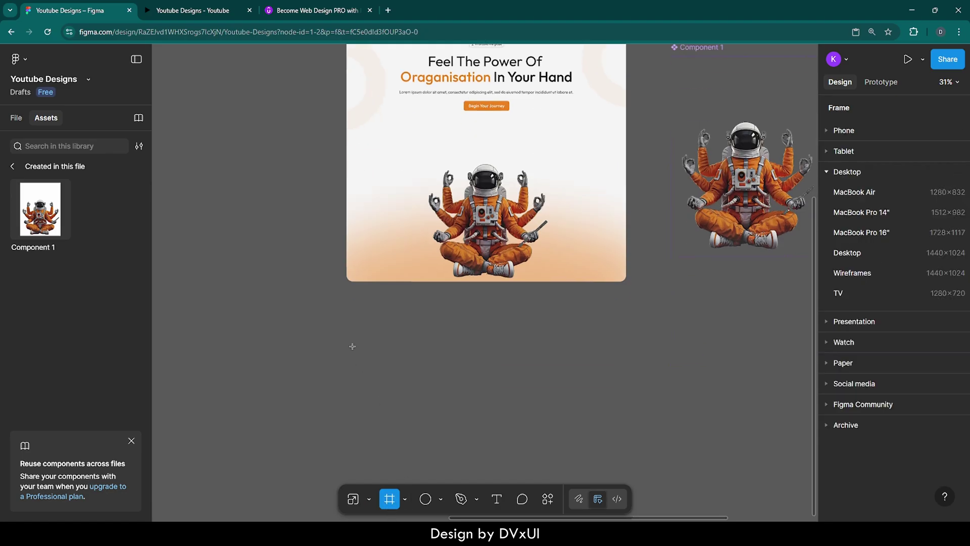
left_click_drag(353, 346, 559, 369)
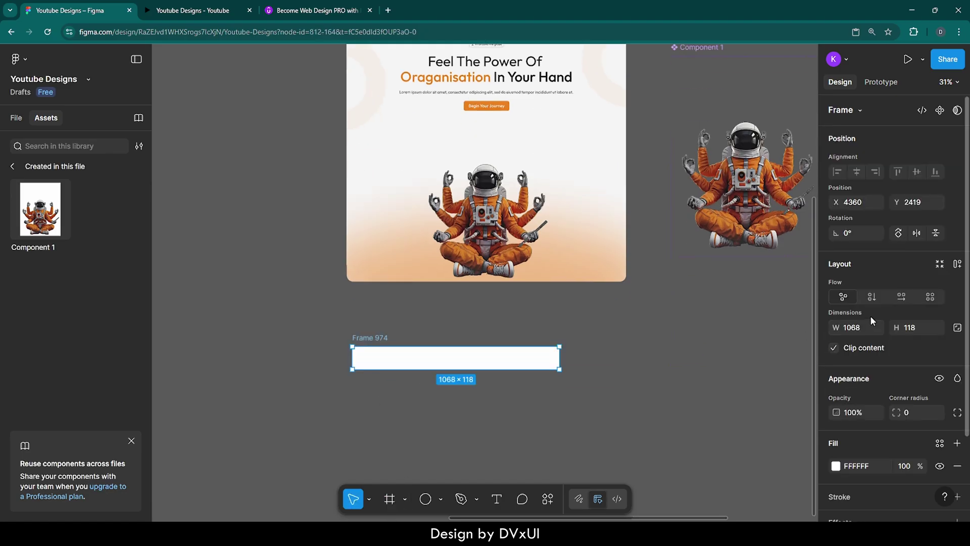
left_click(865, 328)
type("1")
key("Return")
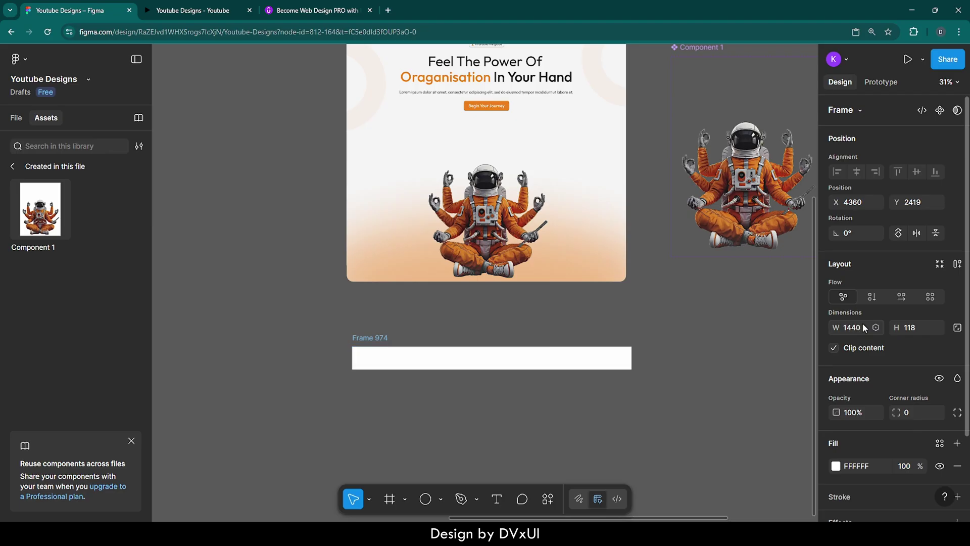
- Show the file's layers and move the new frame to X 4332, Y 2237, lined up beneath Desktop - 1
left_click(15, 118)
left_click_drag(494, 362, 485, 327)
scroll(485, 327, "up", 5)
scroll(487, 329, "down", 2)
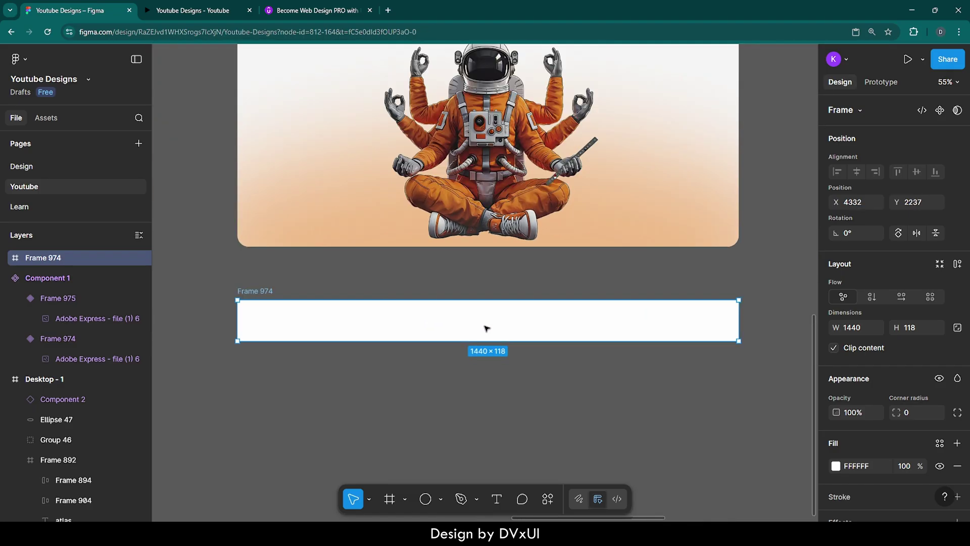
- Set the new frame's fill to F5F5F5 and its height to 80
left_click(862, 466)
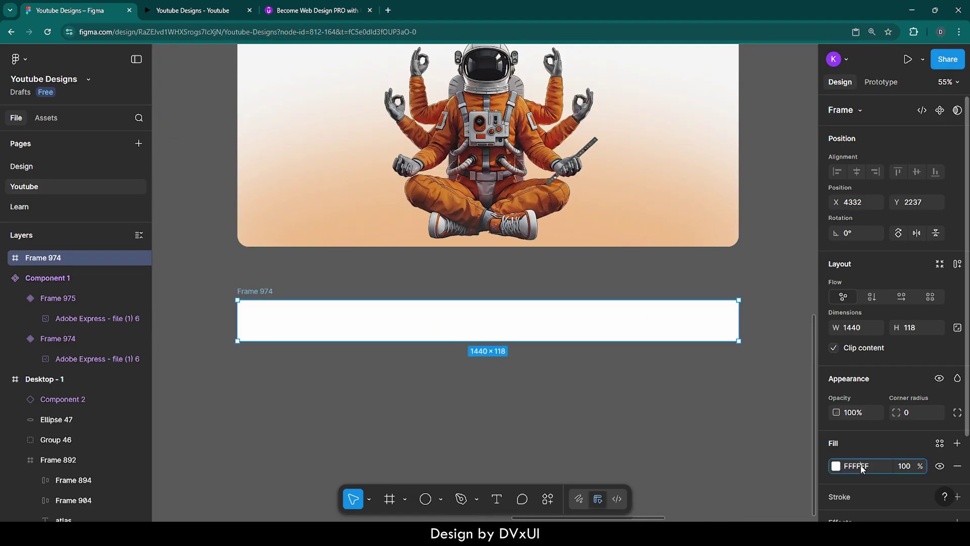
type("F5F5F5")
key("Return")
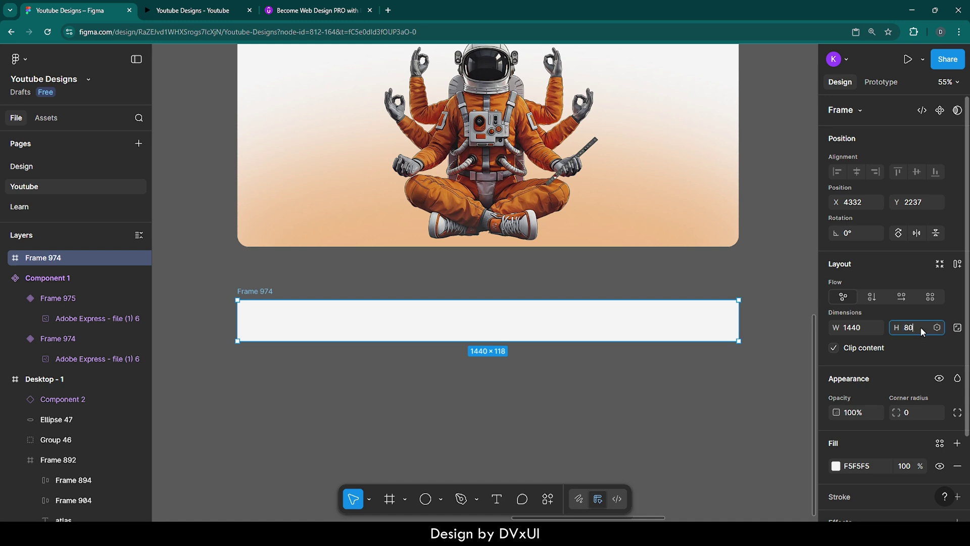
key("Return")
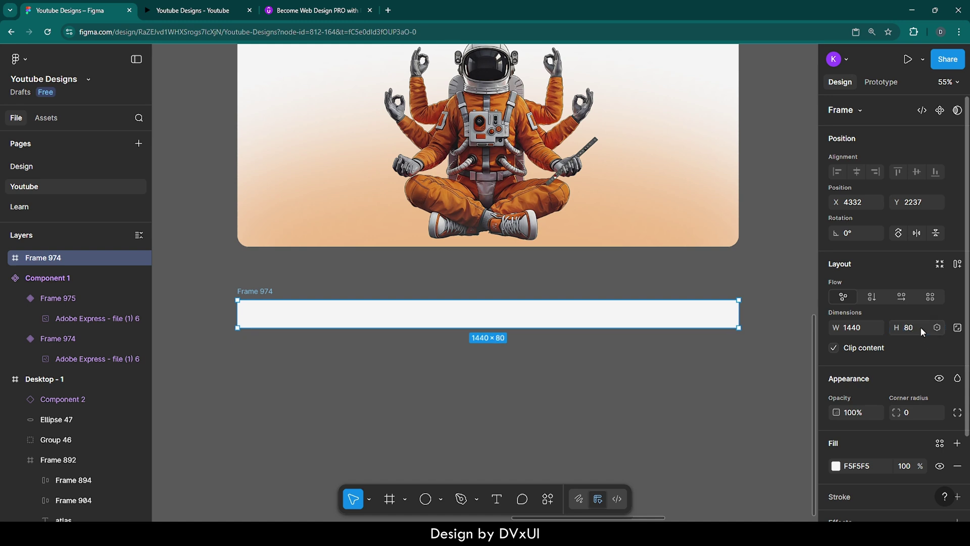
- Draw a horizontal line about 196 long from the new frame's left edge at mid-height, Y 40
scroll(231, 319, "up", 10)
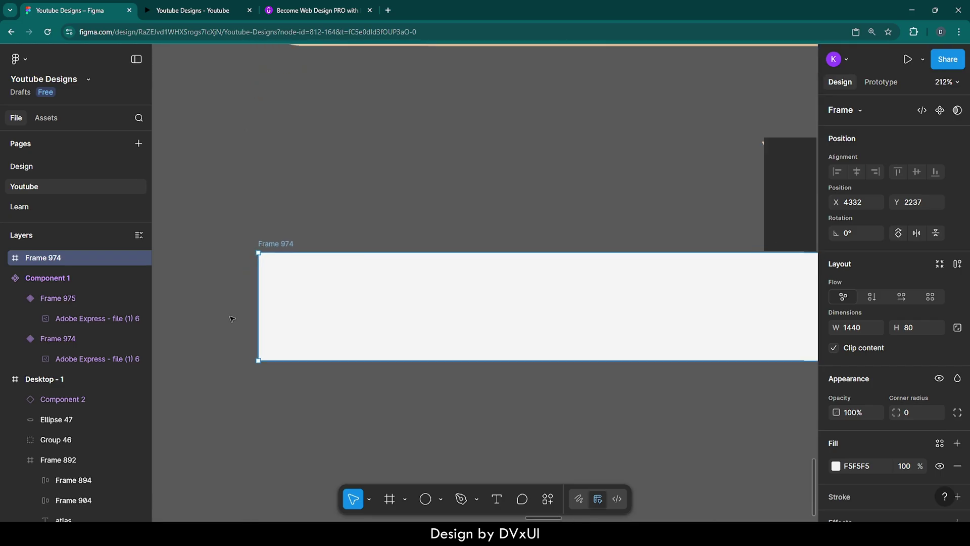
key("l")
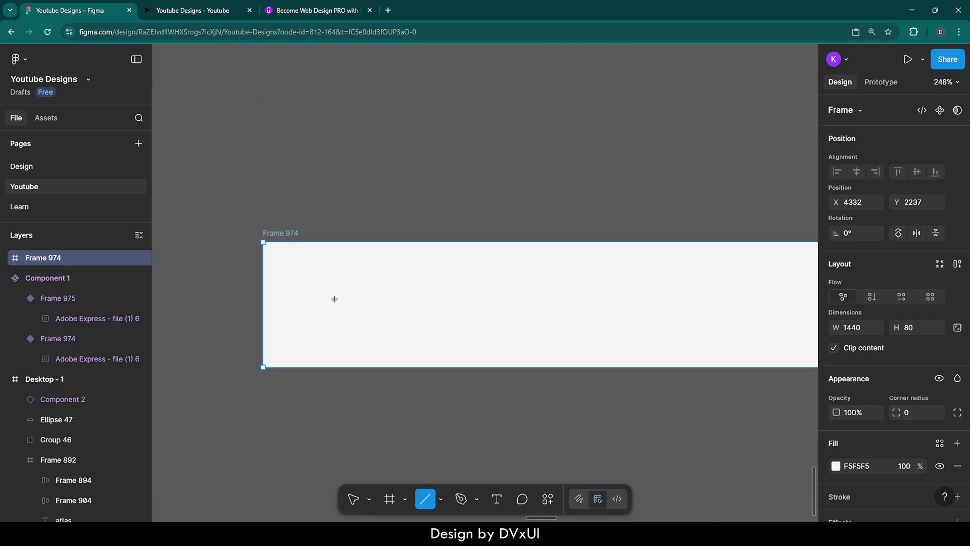
left_click_drag(264, 304, 569, 306)
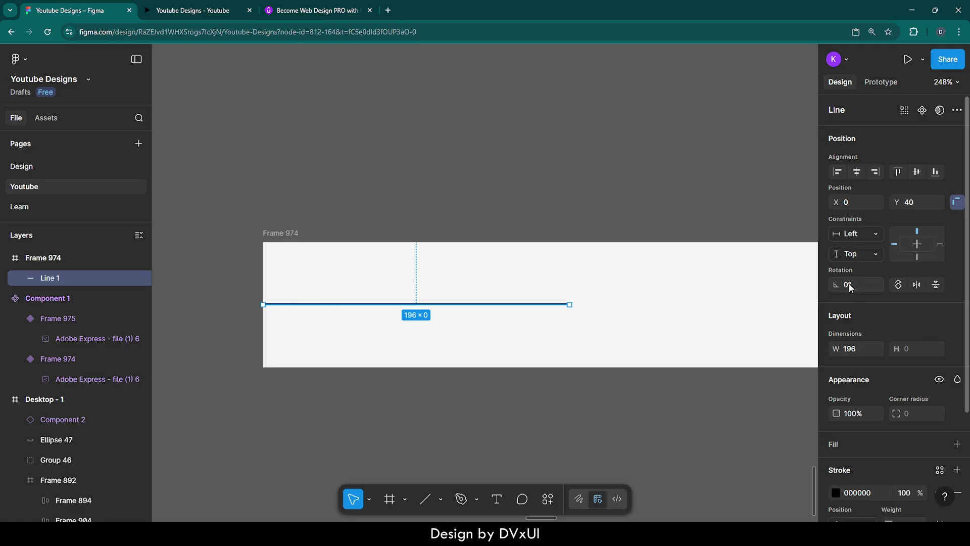
- Change the line's stroke from solid to a linear gradient and set its 0% stop to orange EB811B
scroll(872, 396, "down", 5)
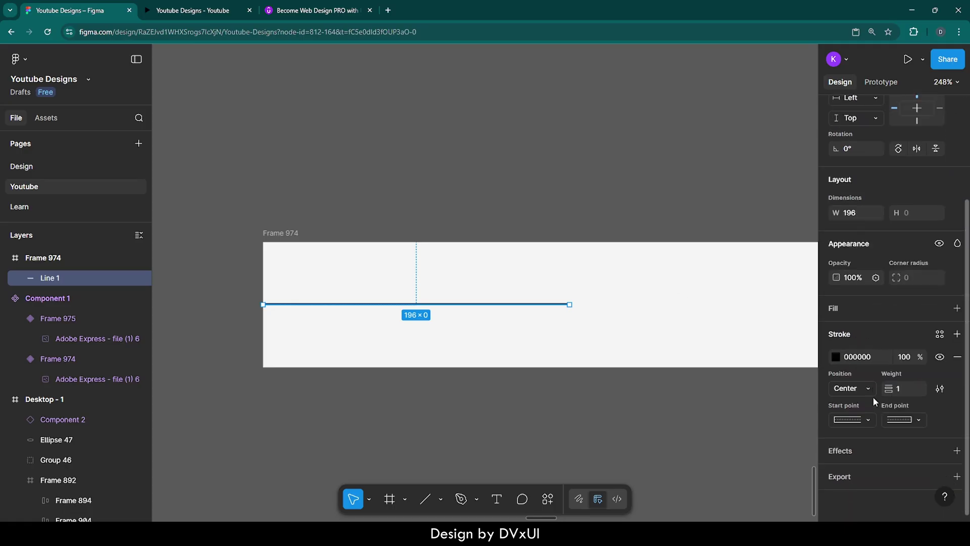
left_click(835, 356)
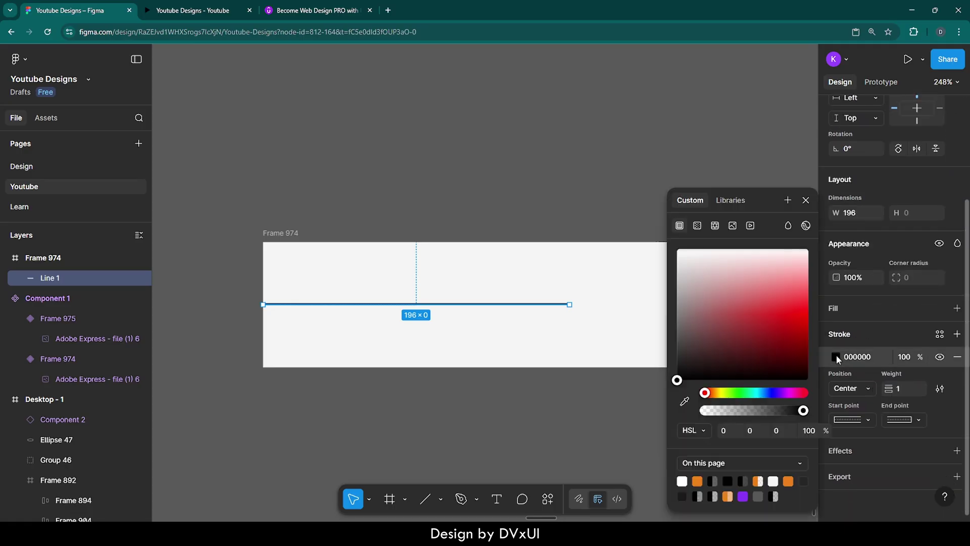
left_click(698, 227)
left_click(720, 337)
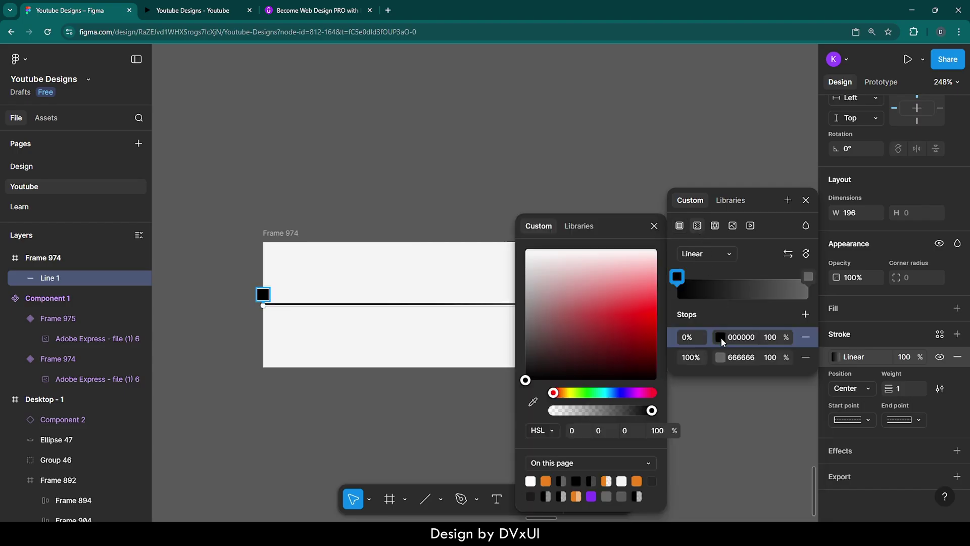
left_click(547, 481)
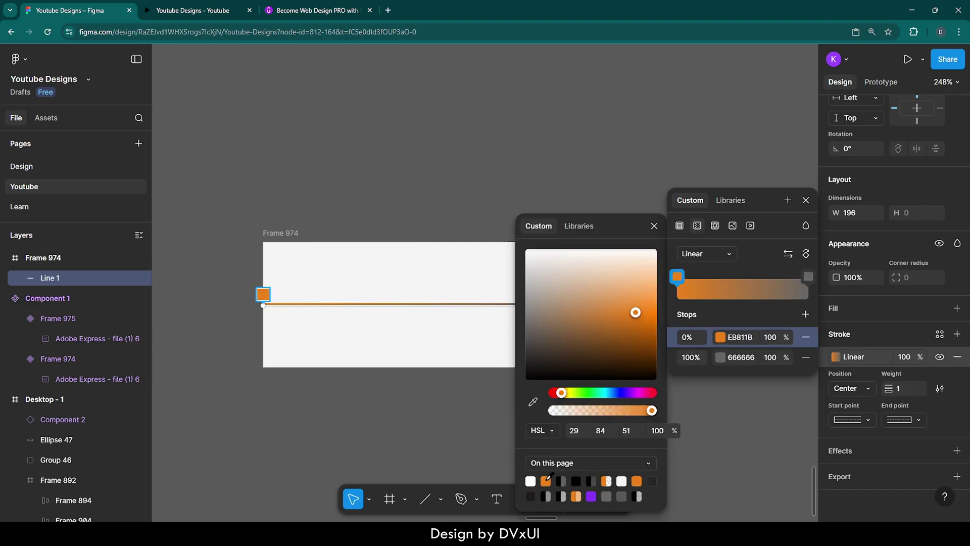
- Set the stroke gradient's 100% stop to F5F5F5 with 0% opacity
left_click(735, 358)
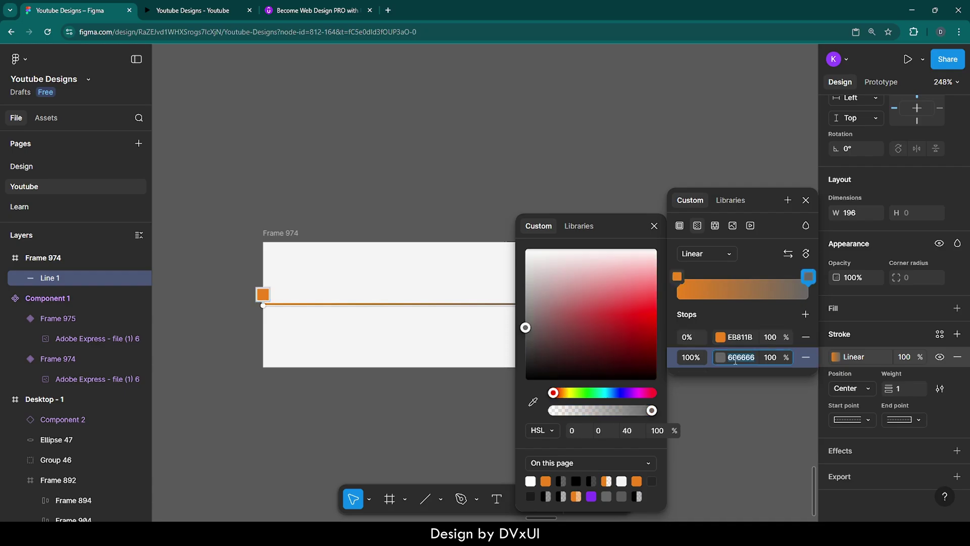
type("00")
key("Return")
left_click(735, 358)
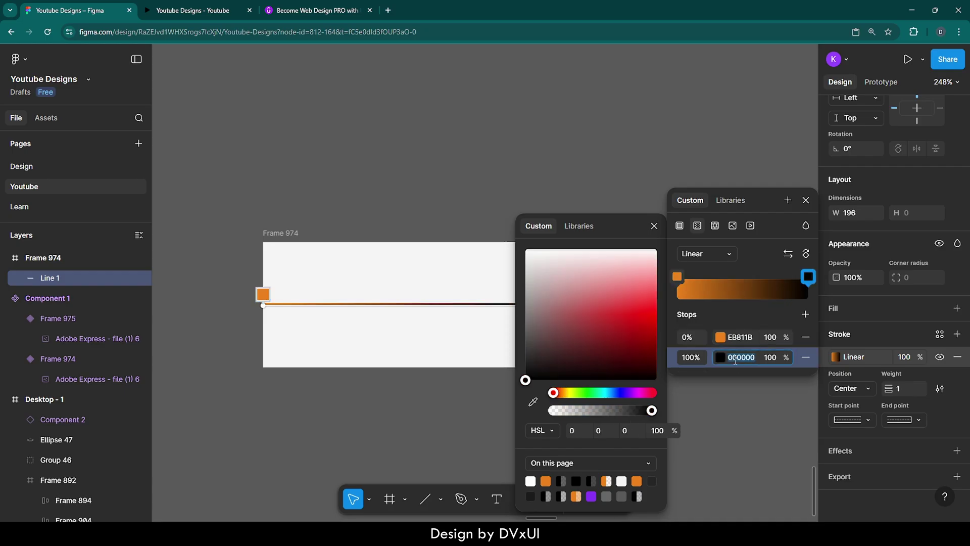
type("f5")
key("Return")
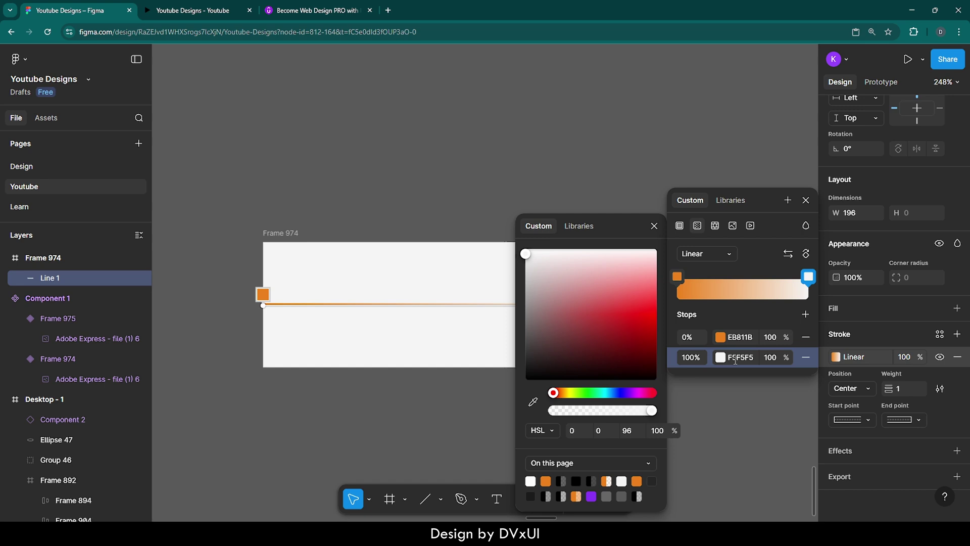
left_click(776, 359)
key("Return")
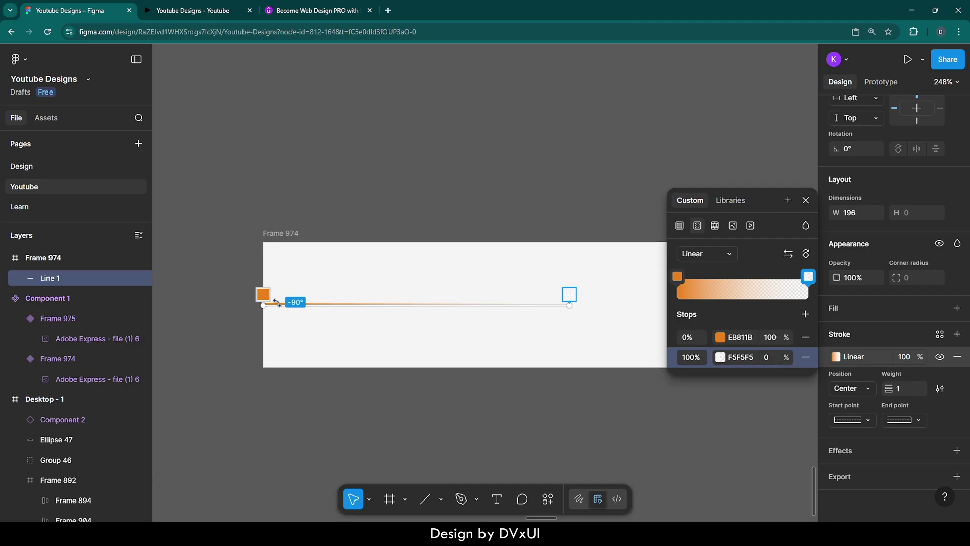
- Flip the line's stroke gradient so the orange stop sits at 100%, and close the colour settings
left_click(789, 256)
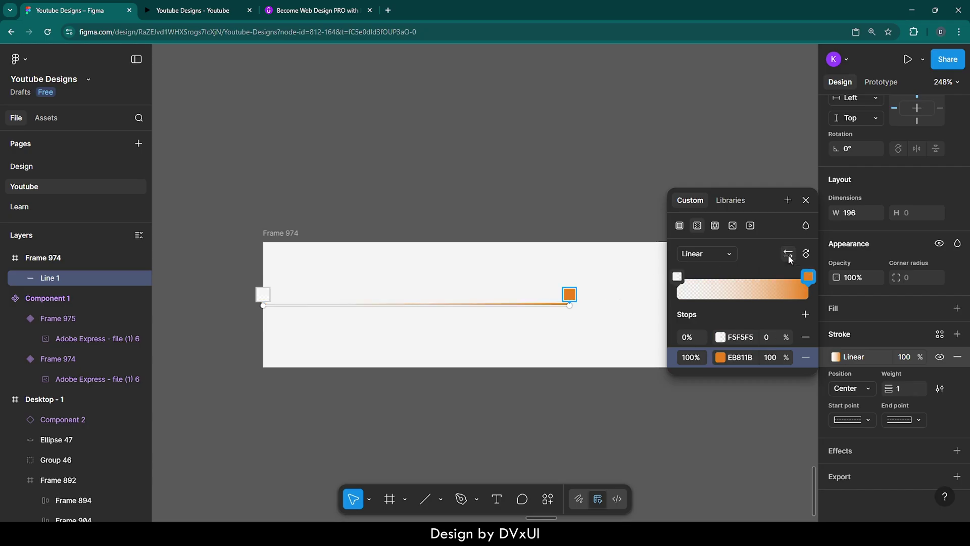
left_click(806, 200)
left_click(665, 197)
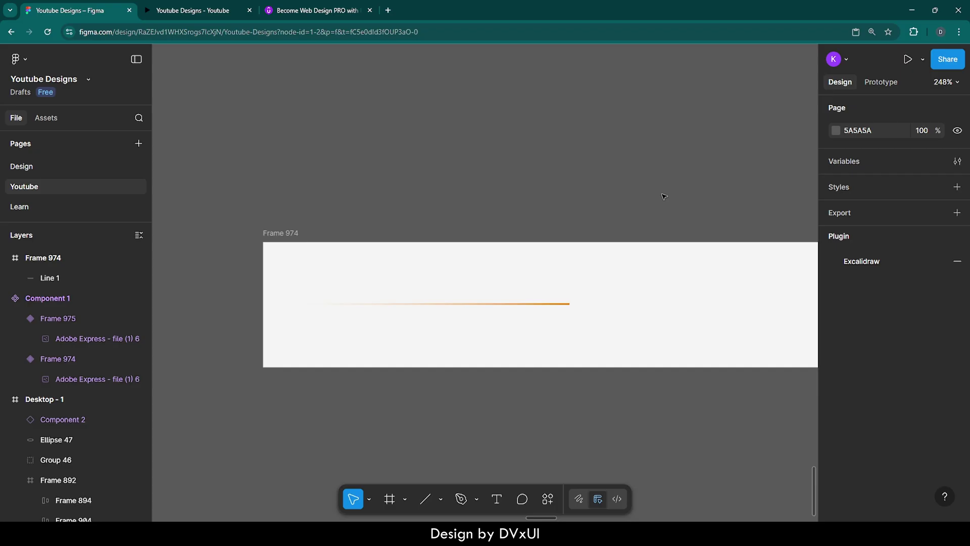
- Set the gradient line's stroke weight to 4 and give its end point a round cap
left_click(558, 306)
scroll(885, 432, "down", 3)
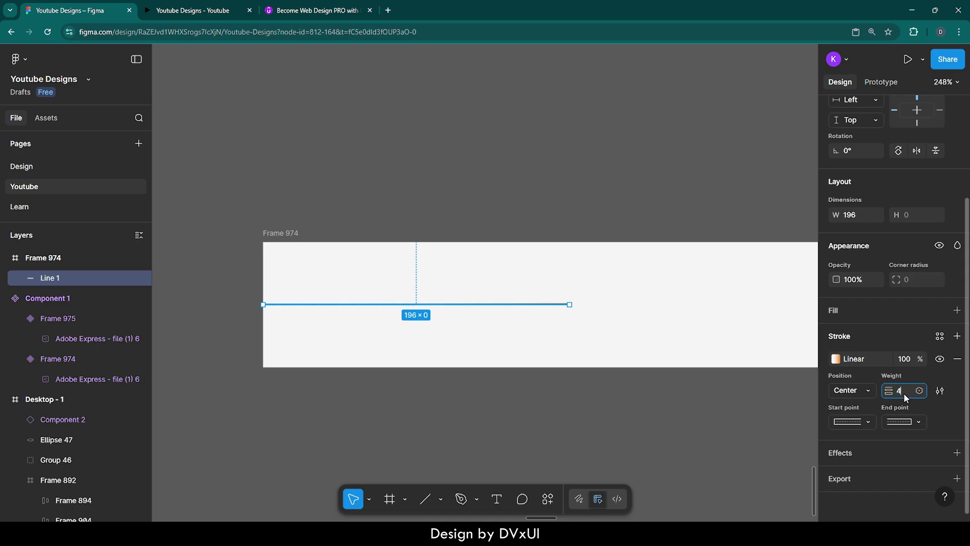
key("Return")
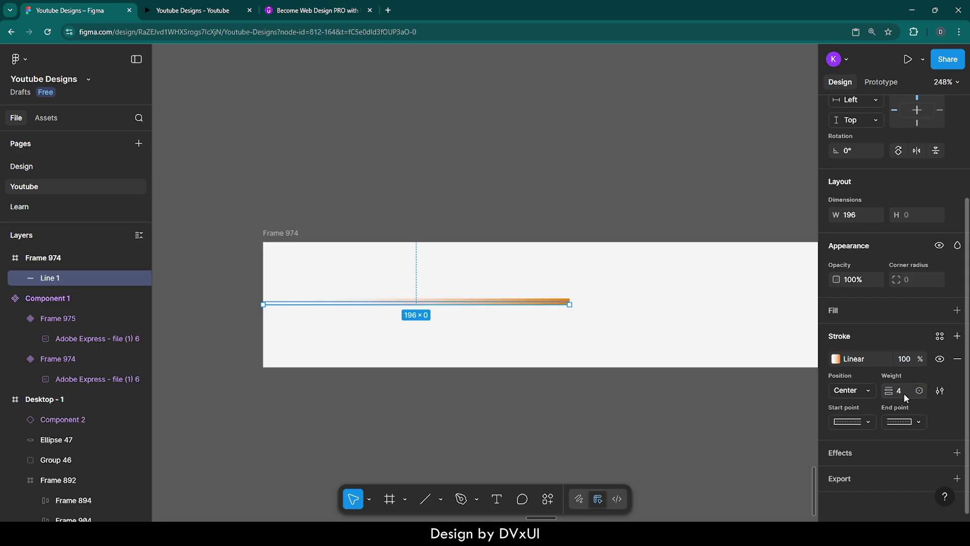
left_click(905, 425)
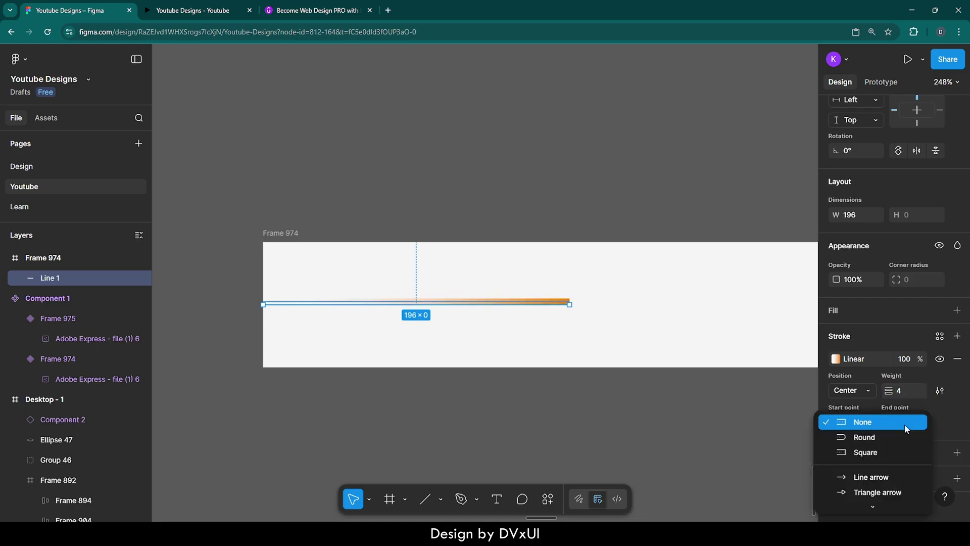
left_click(873, 438)
left_click(692, 420)
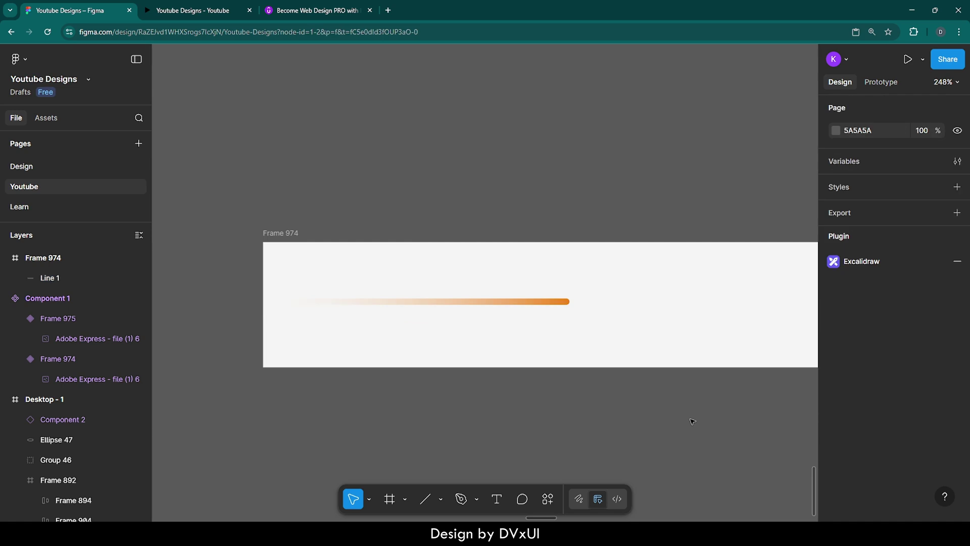
- Duplicate Frame 974 and place the copy directly beneath it at X 4332, Y 2402
scroll(692, 421, "down", 10)
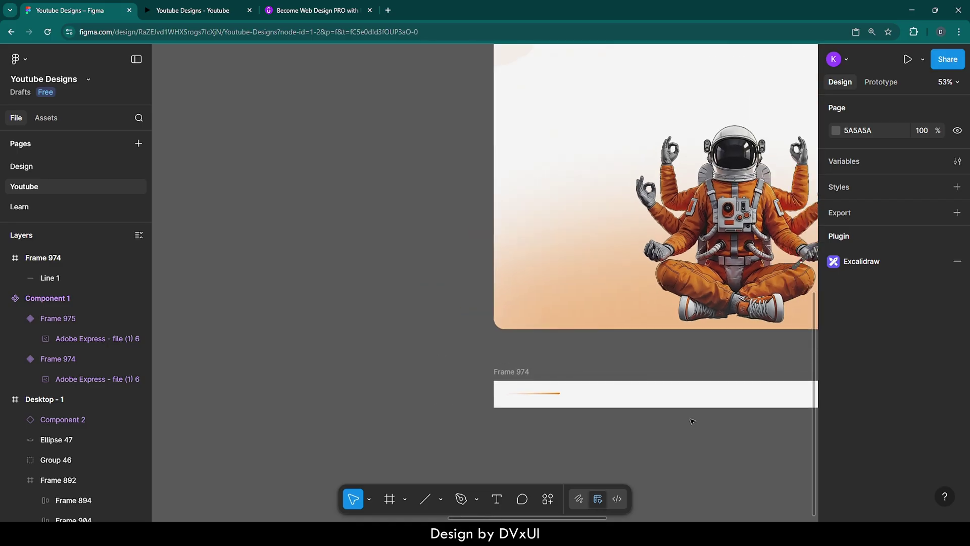
scroll(692, 421, "left", 5)
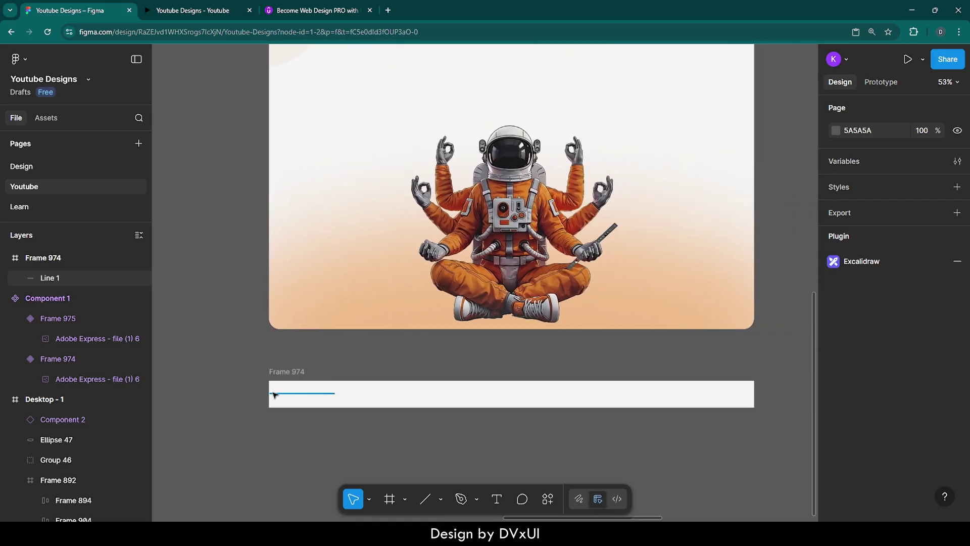
left_click(281, 375)
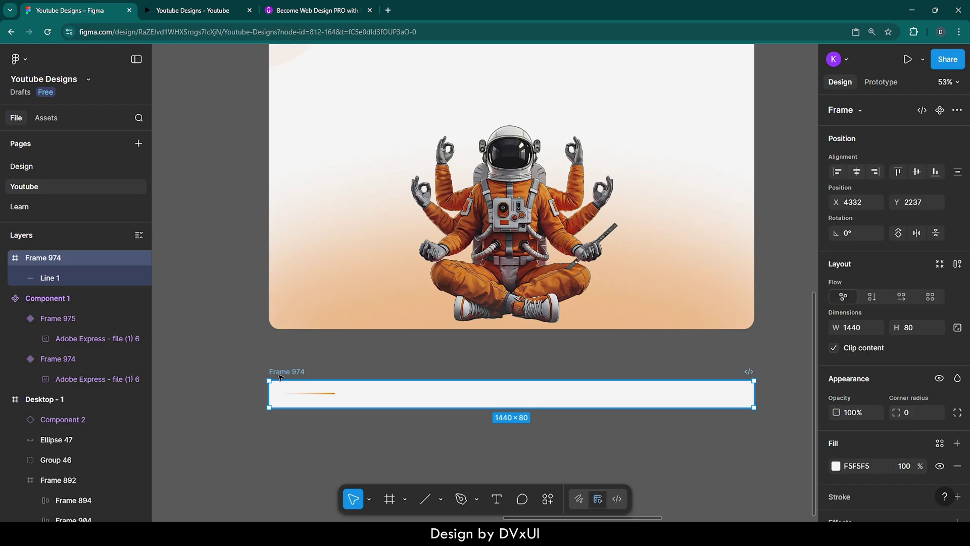
key("ctrl+d")
scroll(281, 376, "left", 6)
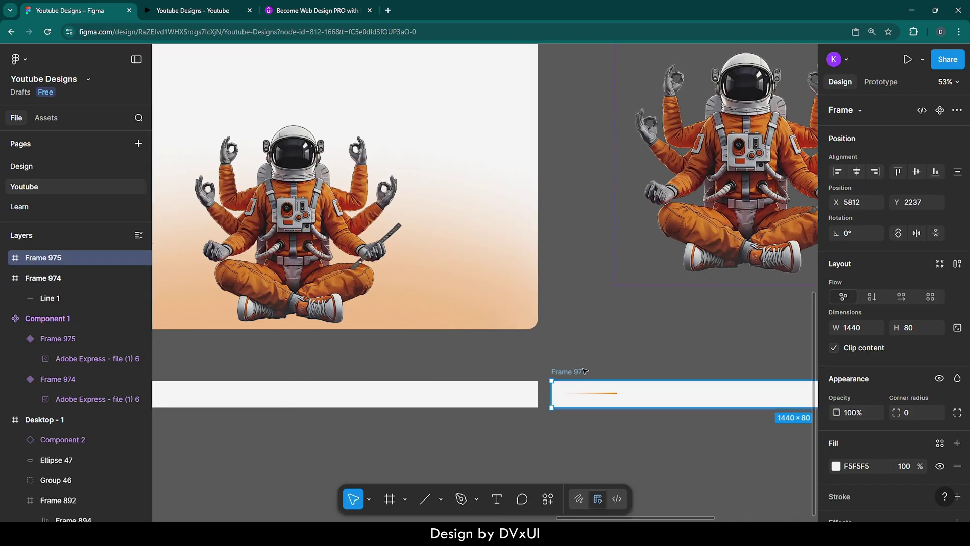
left_click_drag(585, 372, 278, 427)
left_click(387, 428)
scroll(387, 428, "down", 2)
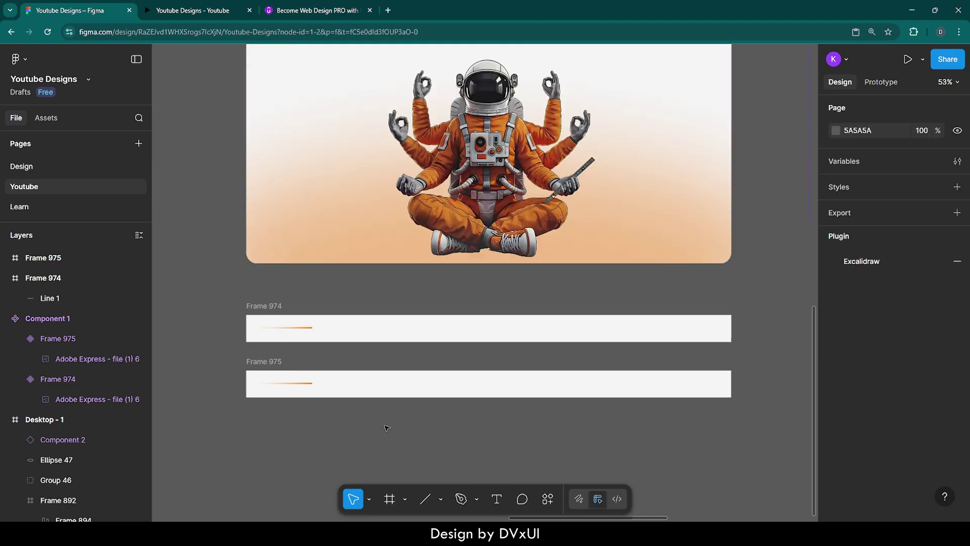
- Align the line in the second strip, Frame 975, to the strip's right edge
scroll(386, 428, "down", 1)
left_click(293, 360)
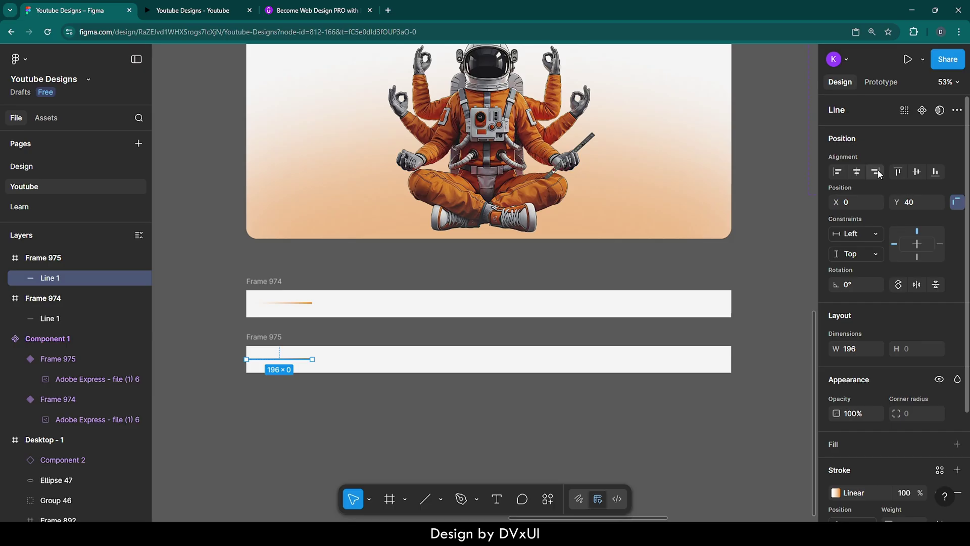
left_click(878, 172)
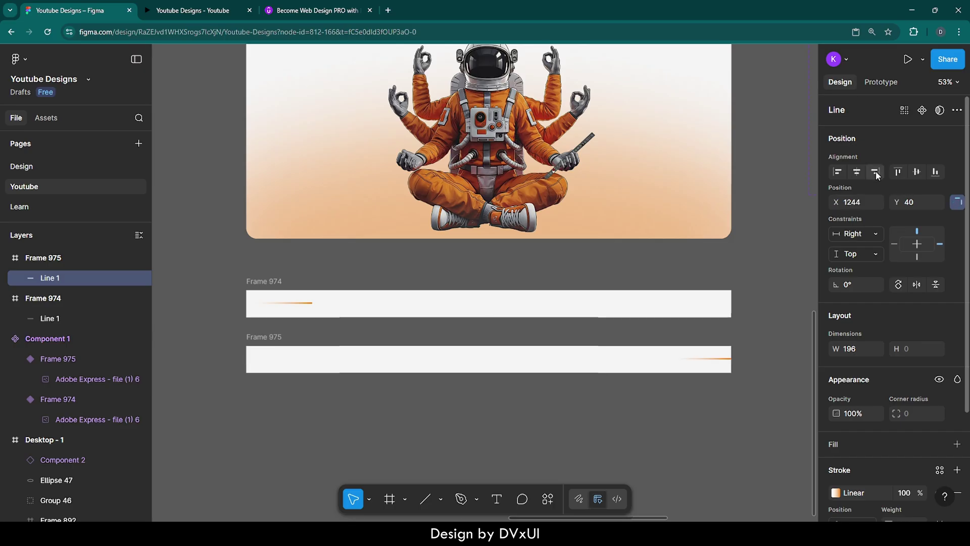
left_click(795, 315)
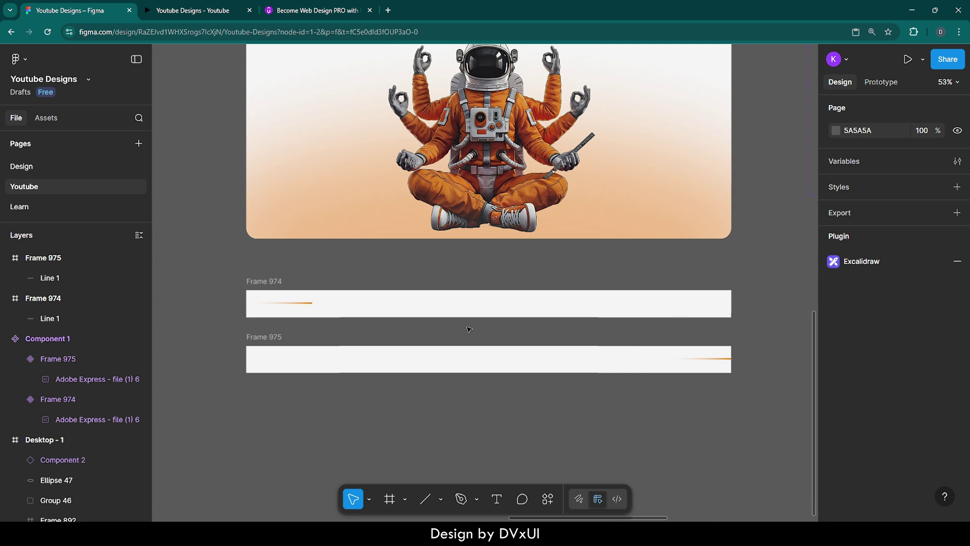
- Duplicate Frame 975 and place the copy beneath it at Y 2567 as a third strip
left_click(270, 338)
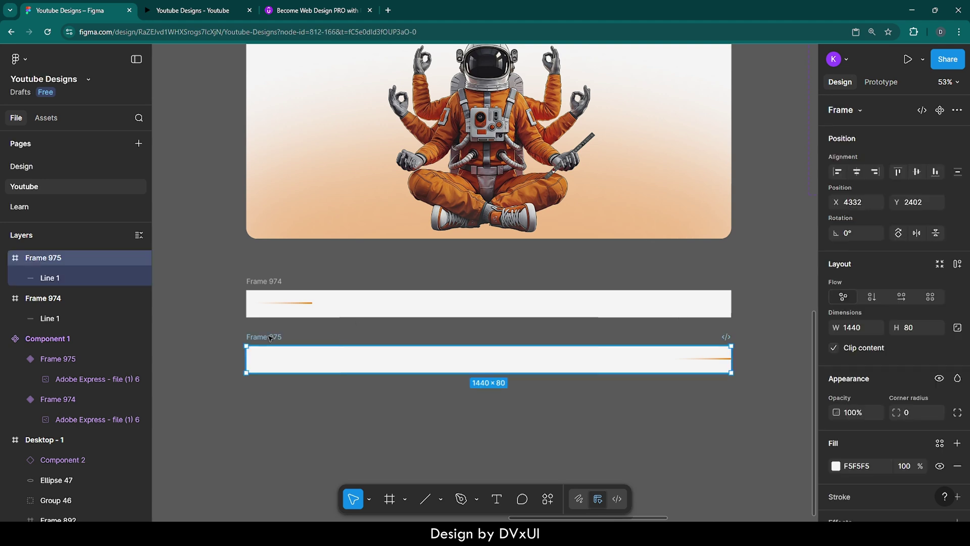
left_click_drag(271, 338, 288, 390)
left_click(717, 388)
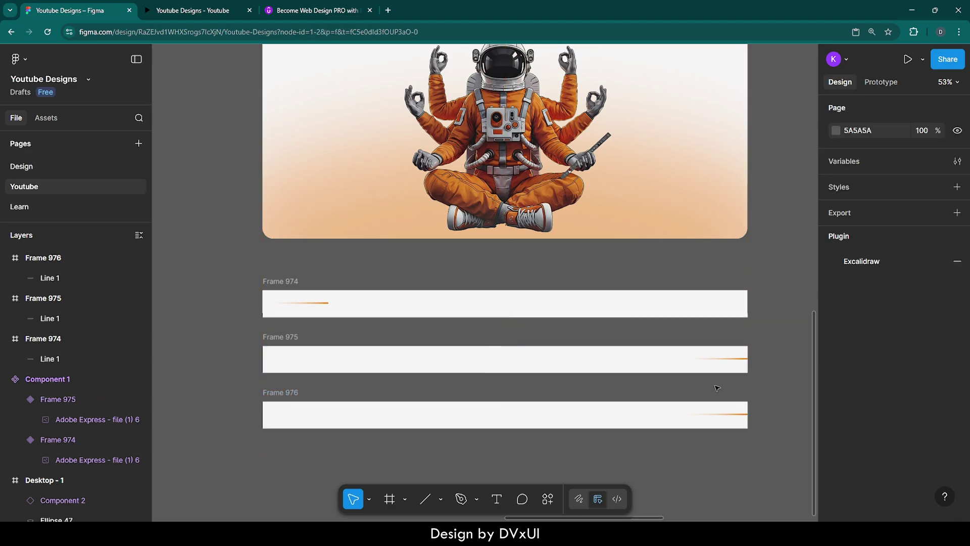
- Flip the line in the third strip, Frame 976, horizontally so its orange end points inward
left_click(712, 415)
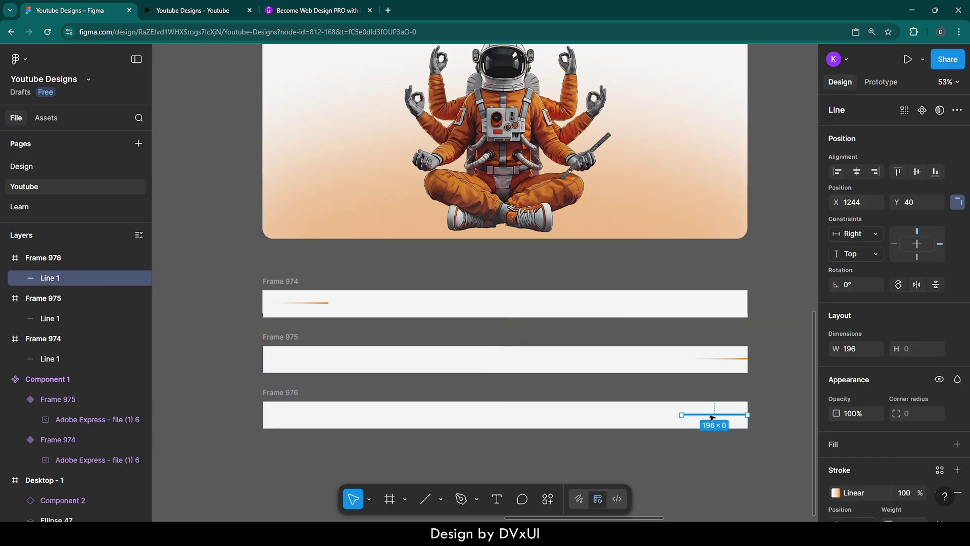
left_click(918, 285)
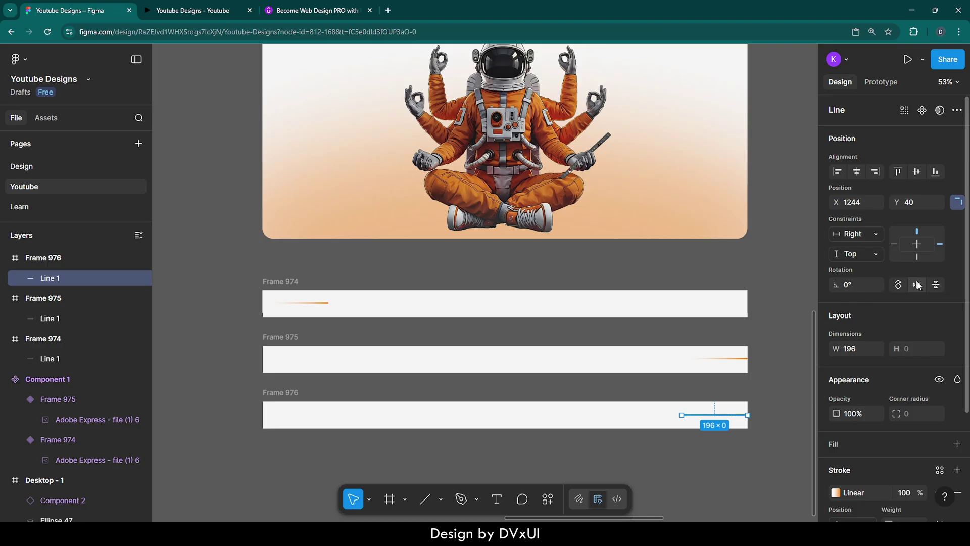
scroll(771, 425, "up", 5)
scroll(770, 424, "up", 2)
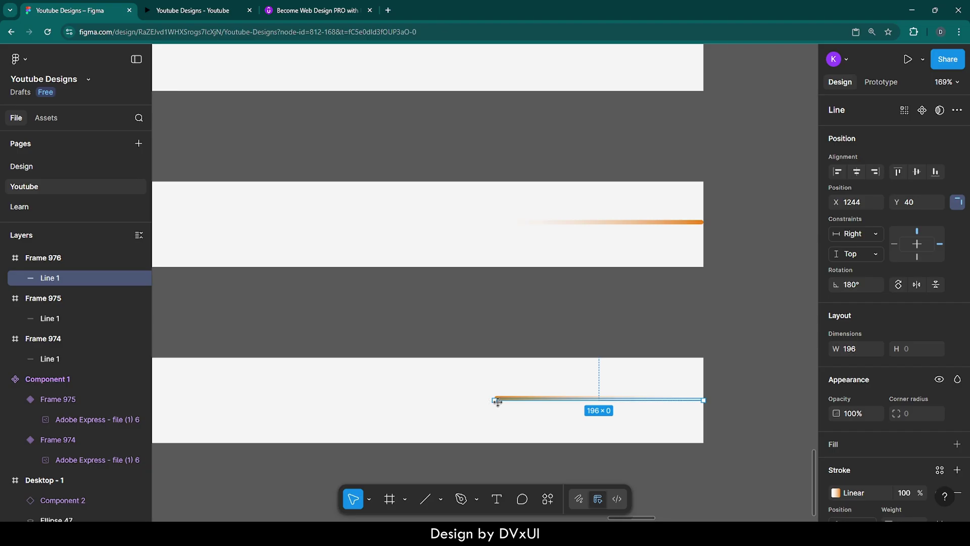
left_click(610, 315)
- Duplicate Frame 976 and place the copy beneath it as a fourth strip, lined up with the others
scroll(611, 315, "down", 5)
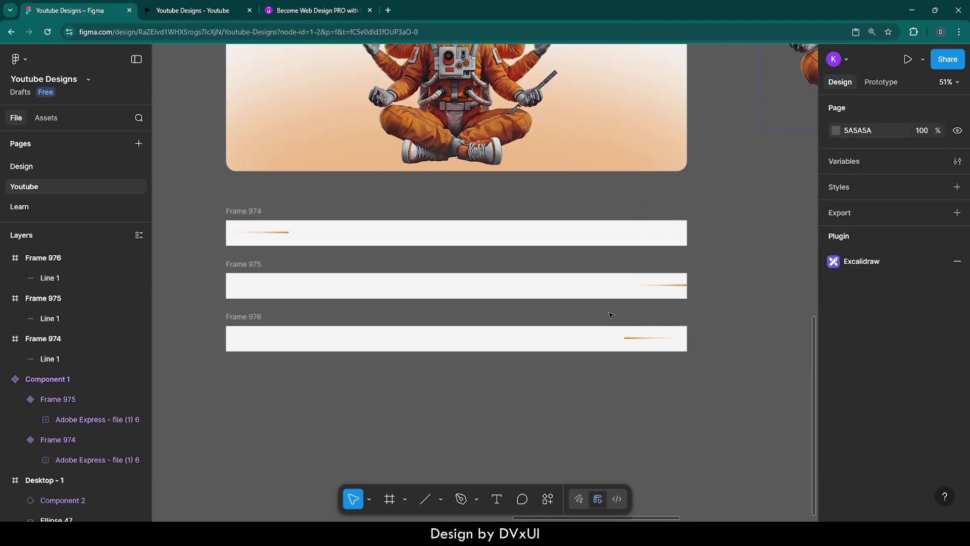
left_click(251, 321)
key("ctrl+d")
scroll(392, 320, "right", 7)
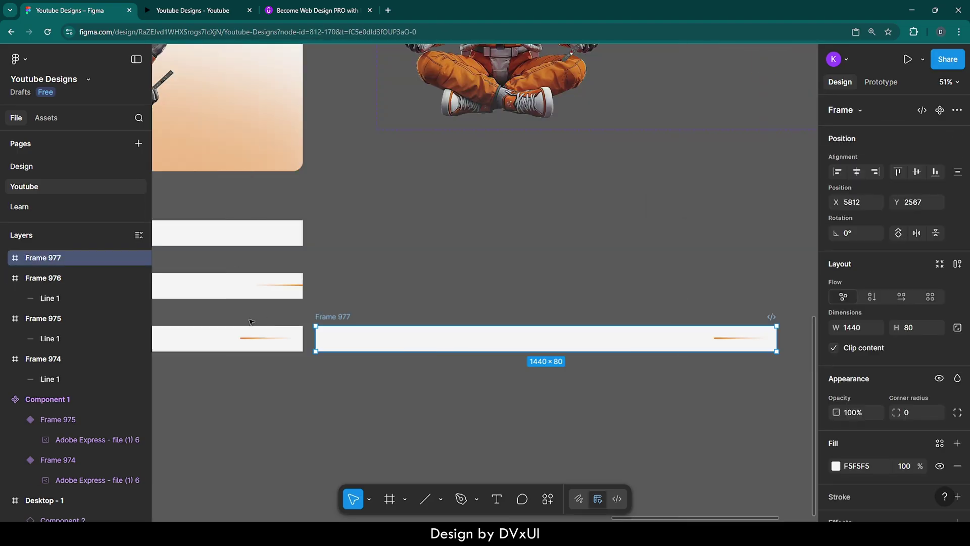
scroll(392, 321, "left", 5)
scroll(392, 321, "left", 3)
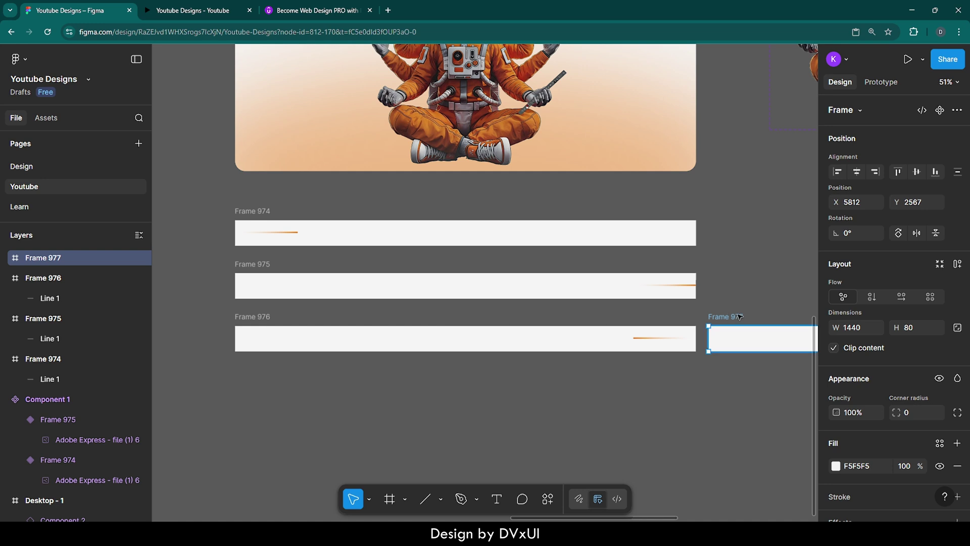
left_click_drag(739, 316, 265, 361)
- Align the line in the fourth strip, Frame 977, to the strip's left edge
left_click(662, 383)
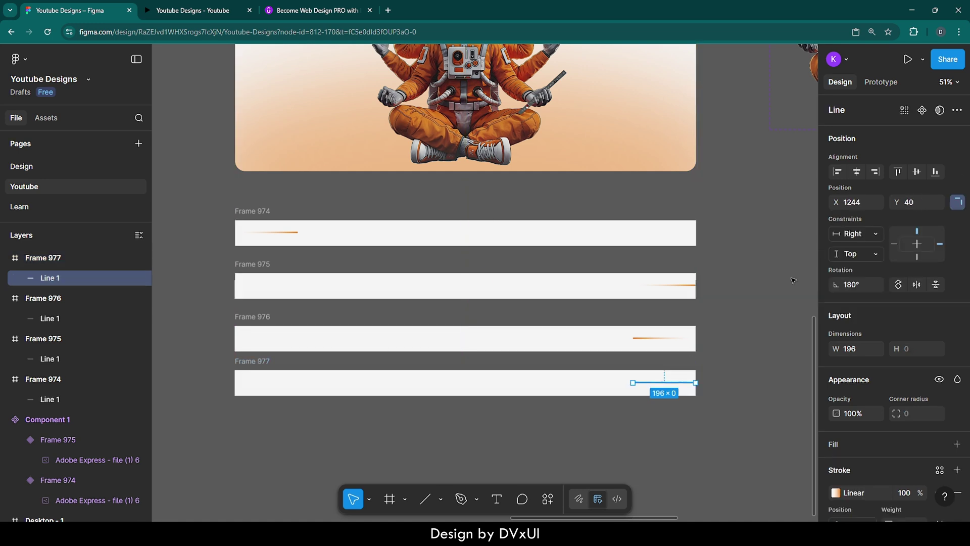
left_click(834, 174)
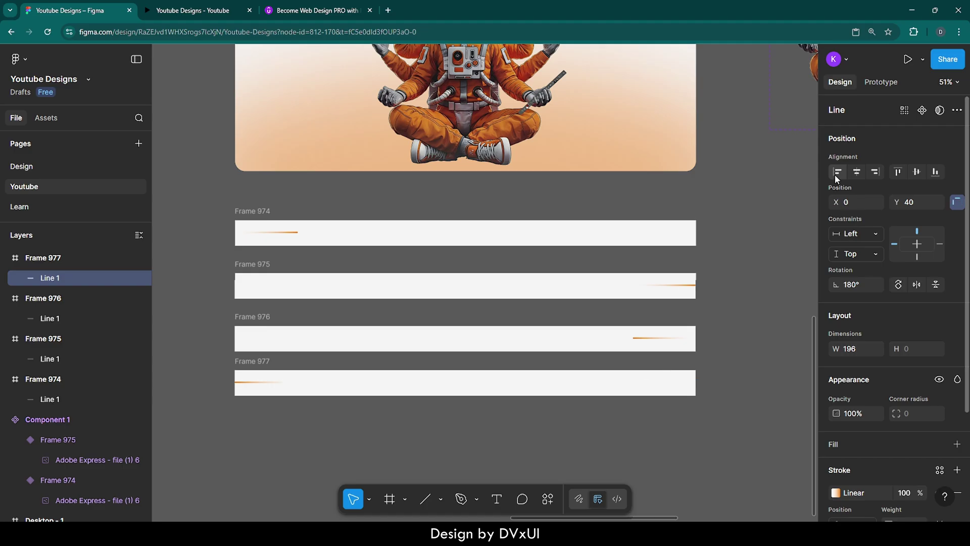
left_click(751, 358)
scroll(750, 358, "left", 2)
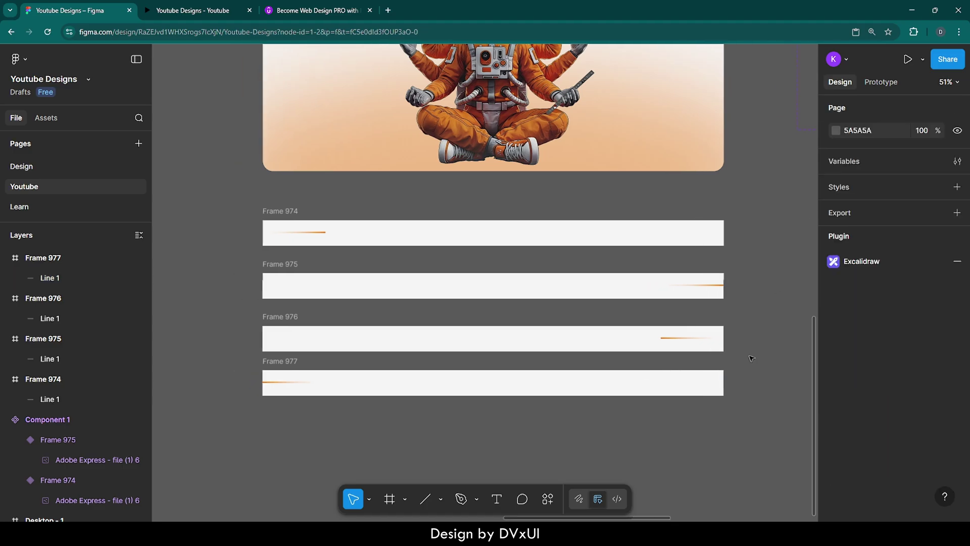
- Link Frame 974 to Frame 975 in the prototype with an After delay trigger of 1 ms
left_click(879, 83)
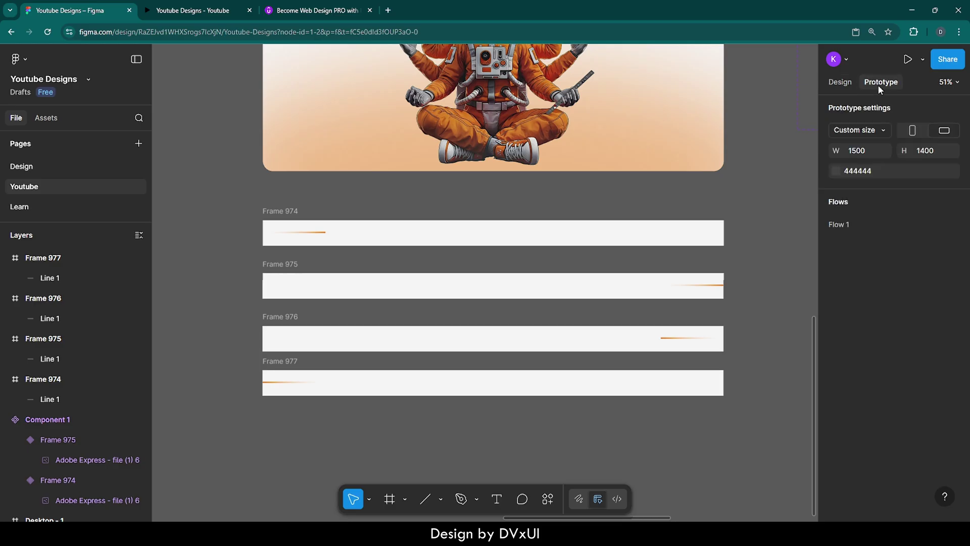
left_click(260, 212)
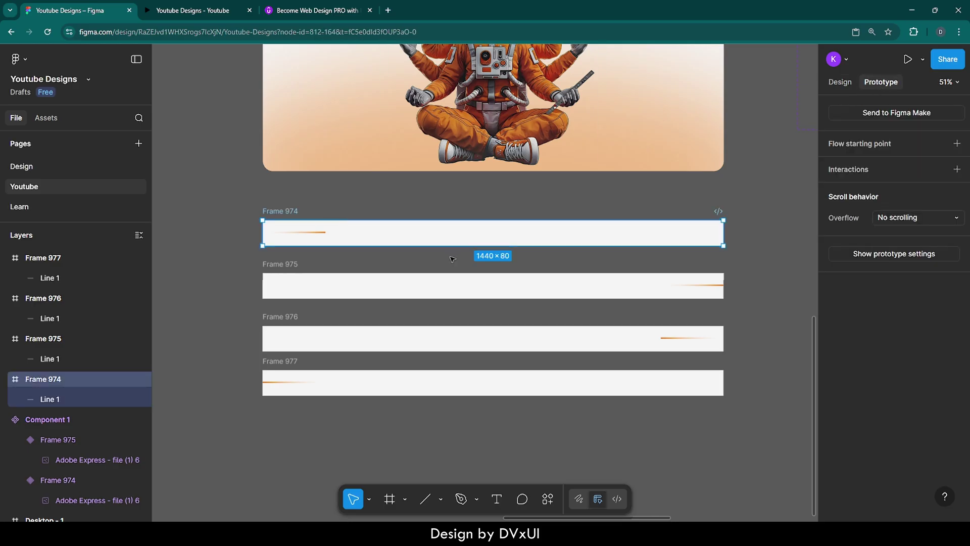
left_click_drag(493, 245, 499, 278)
left_click(500, 333)
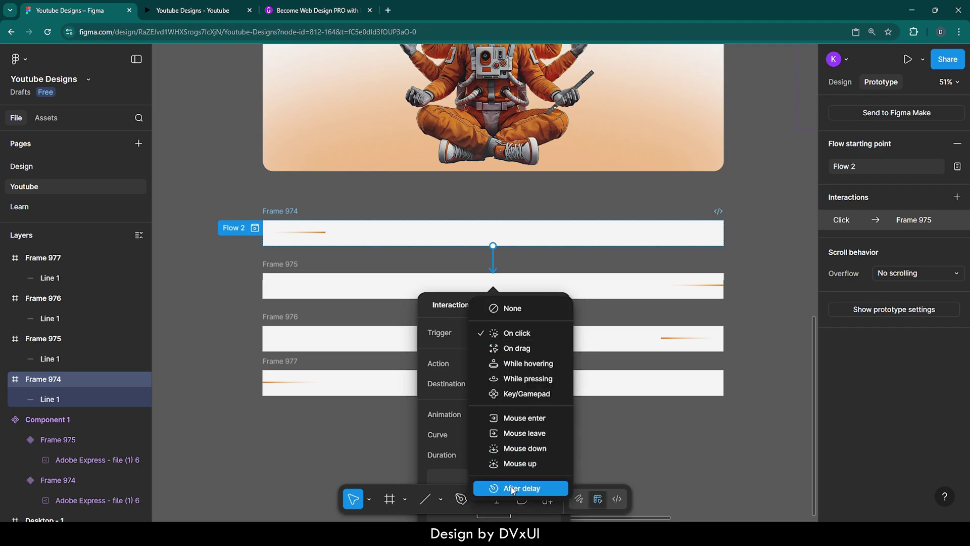
left_click(528, 489)
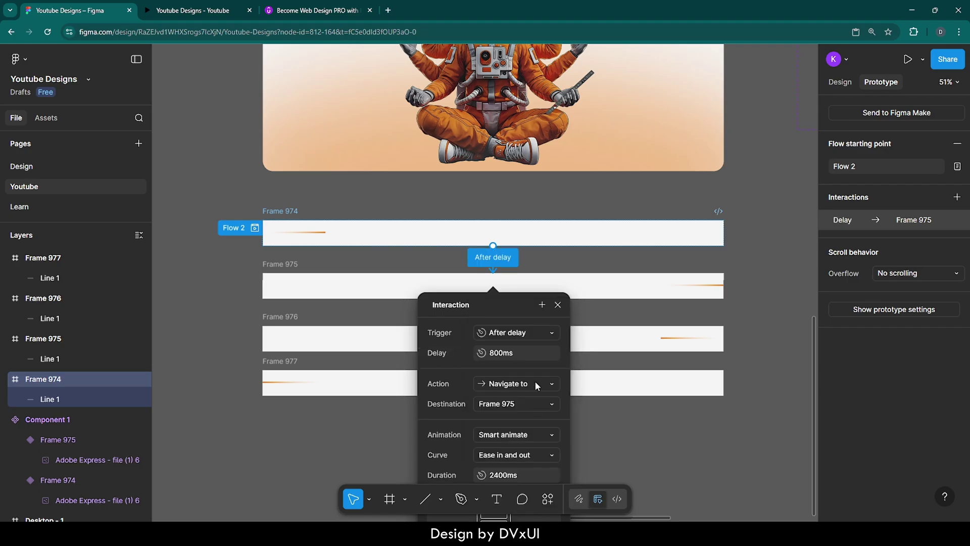
left_click(525, 351)
type("1m")
key("Return")
- Set the Frame 974 to Frame 975 transition to a Linear curve with a duration of 2000 ms
left_click(513, 453)
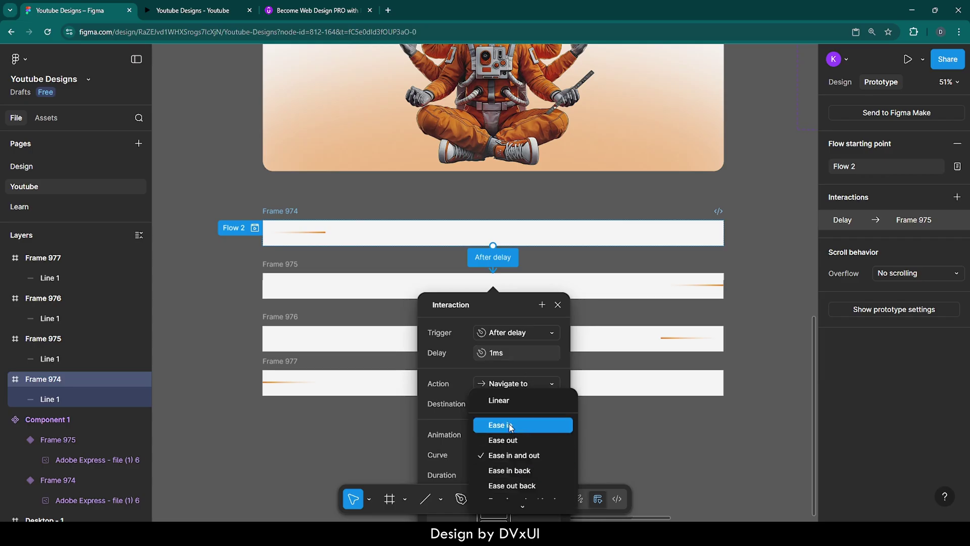
left_click(505, 400)
scroll(508, 444, "down", 1)
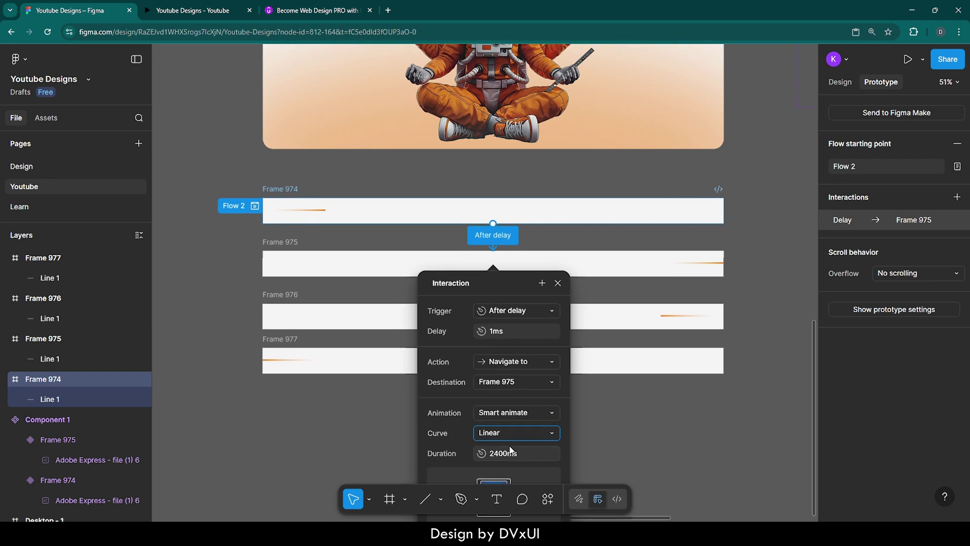
left_click(527, 453)
type("2")
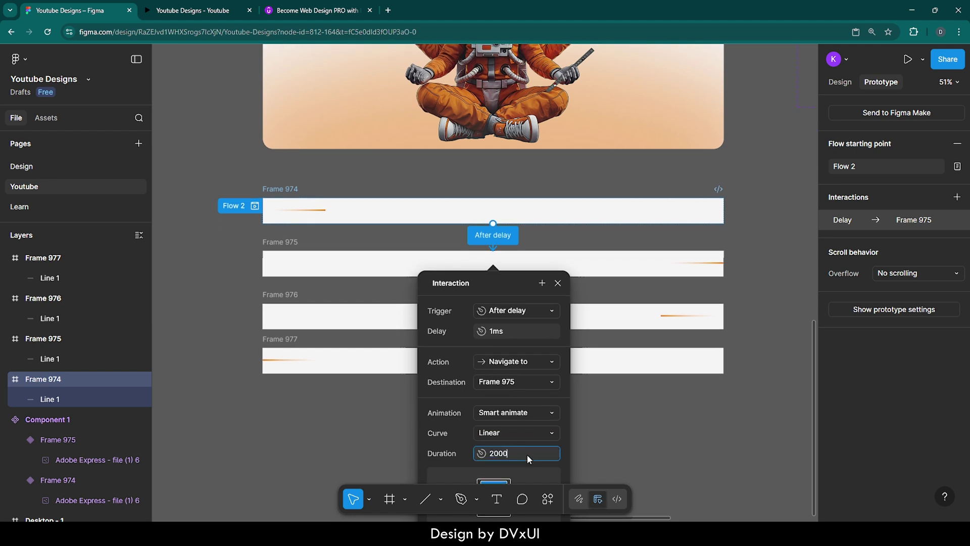
type("000")
key("Return")
left_click(557, 283)
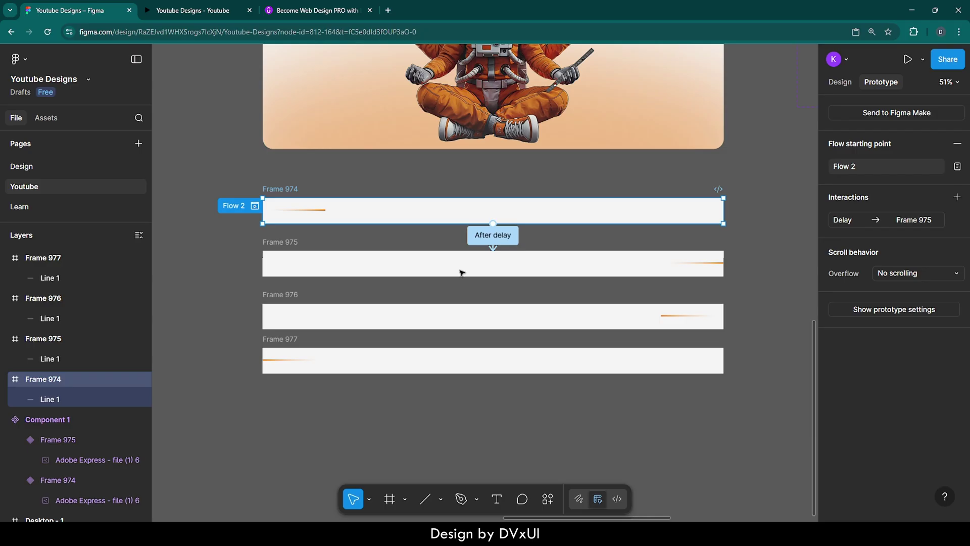
- Link Frame 975 to Frame 976 with an After delay trigger of 1 ms
left_click(309, 257)
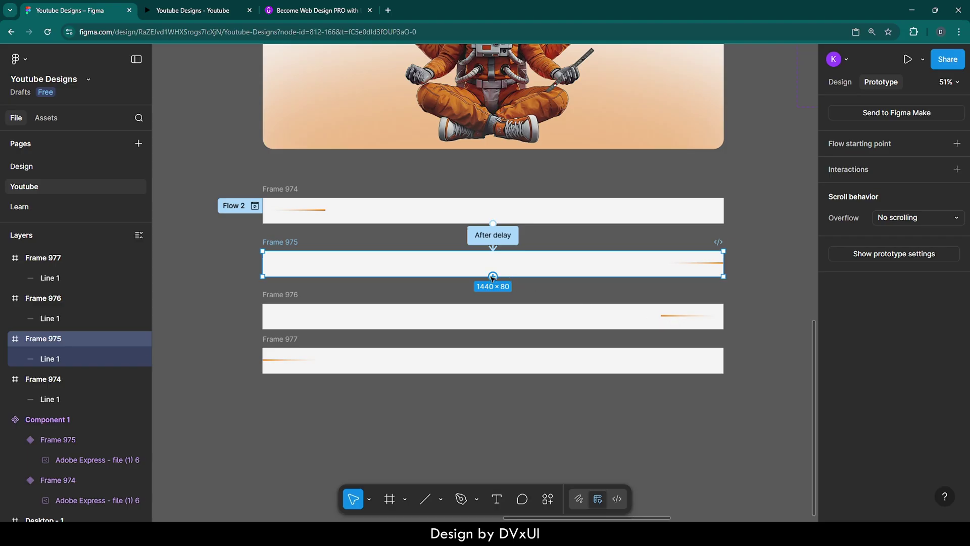
left_click_drag(492, 276, 497, 307)
left_click(498, 363)
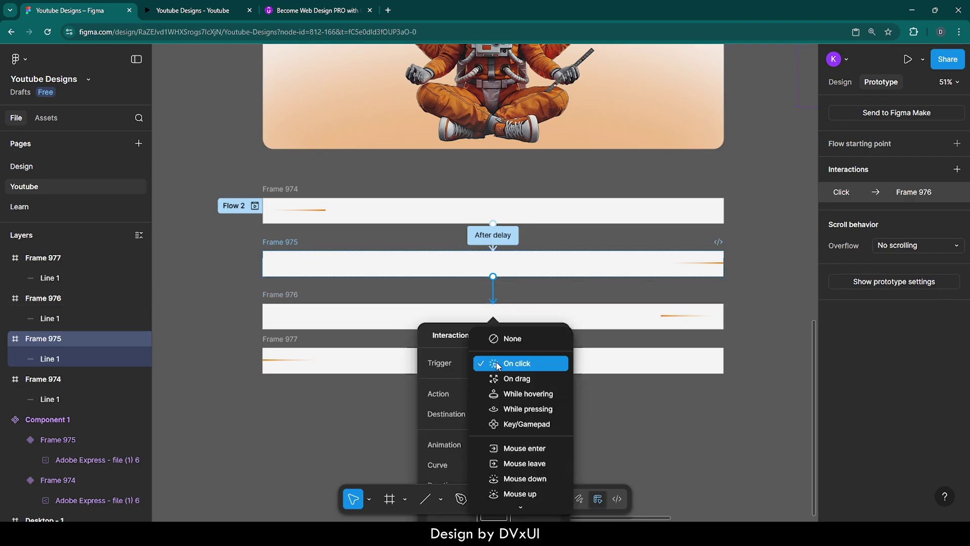
scroll(507, 486, "down", 2)
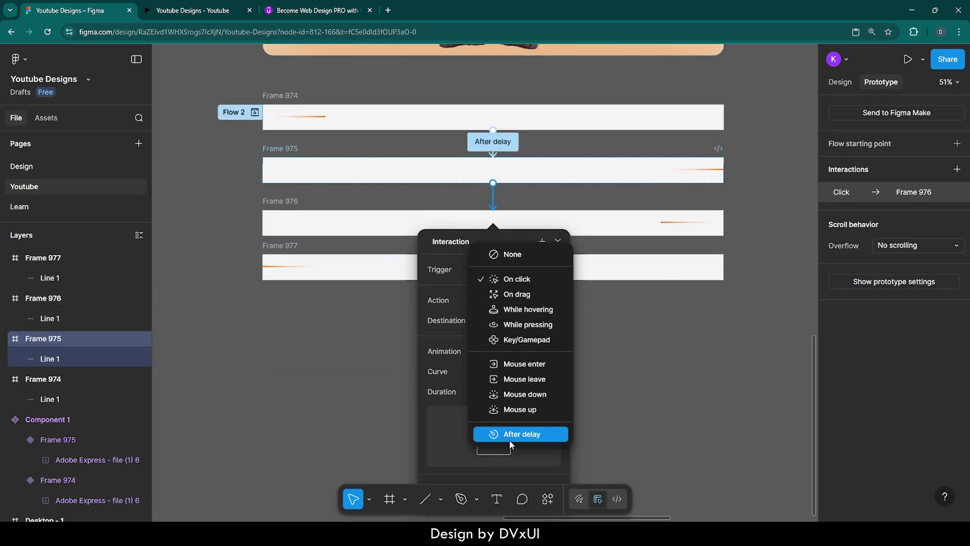
left_click(520, 433)
left_click(498, 292)
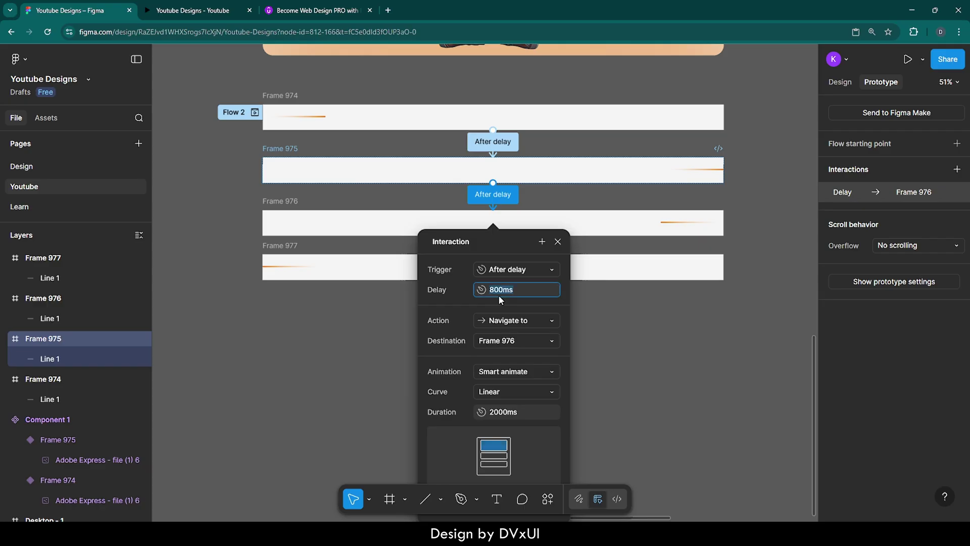
type("1")
key("Return")
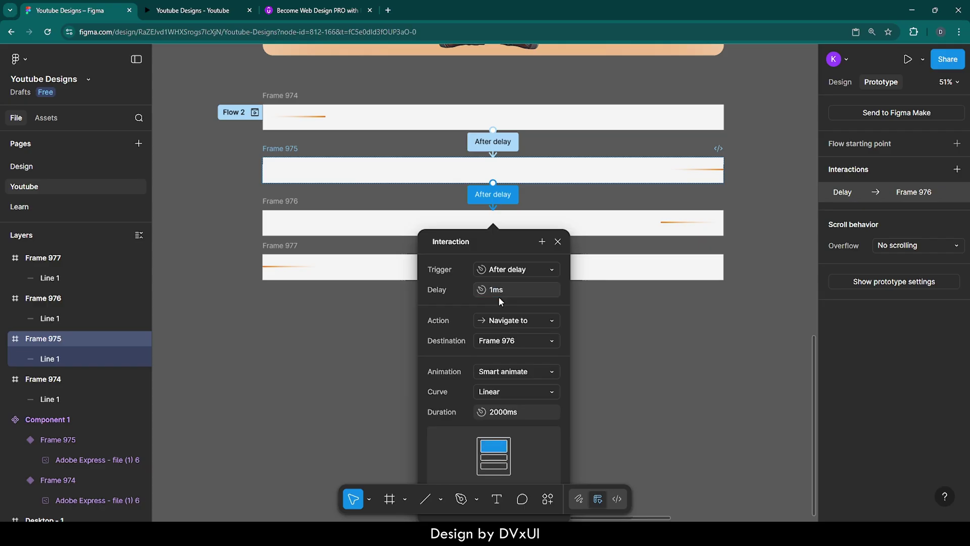
- Set the animation of the Frame 975 to Frame 976 interaction to Instant
left_click(503, 374)
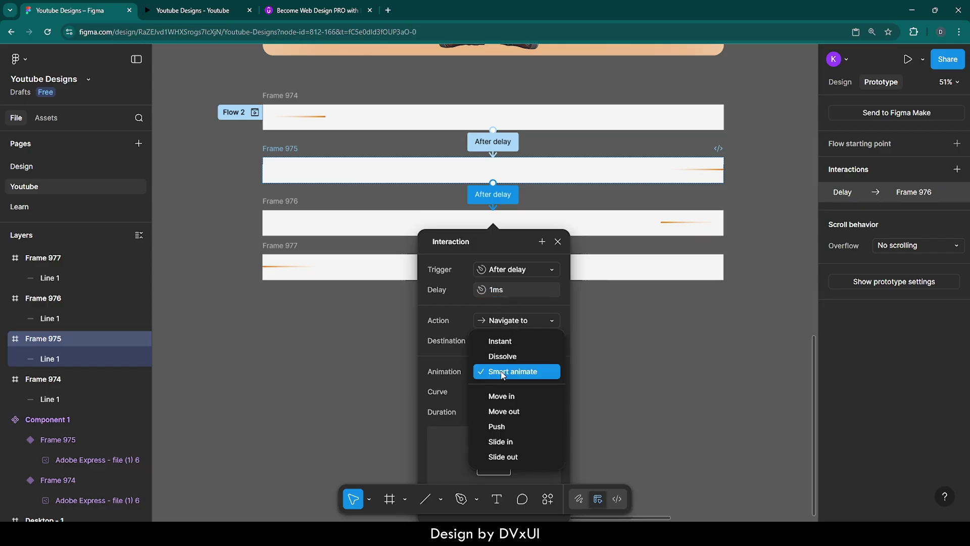
left_click(506, 344)
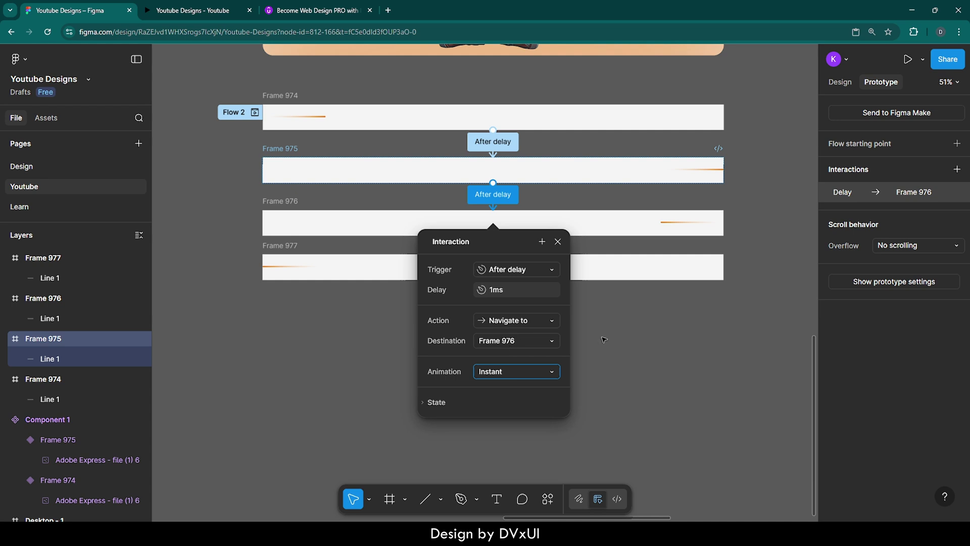
left_click(558, 241)
- Link Frame 976 to Frame 977 with an After delay trigger of 1 ms
left_click(338, 212)
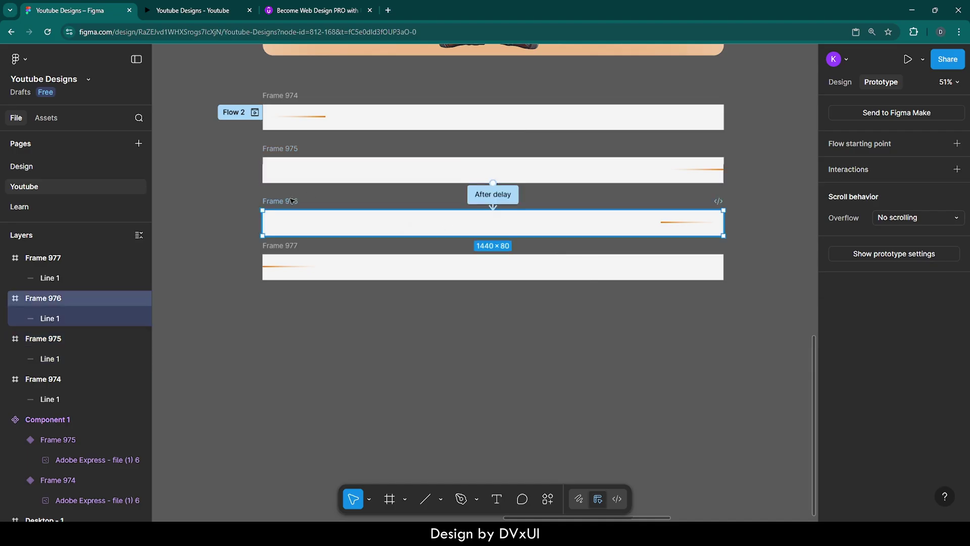
left_click_drag(494, 236, 501, 261)
left_click(502, 313)
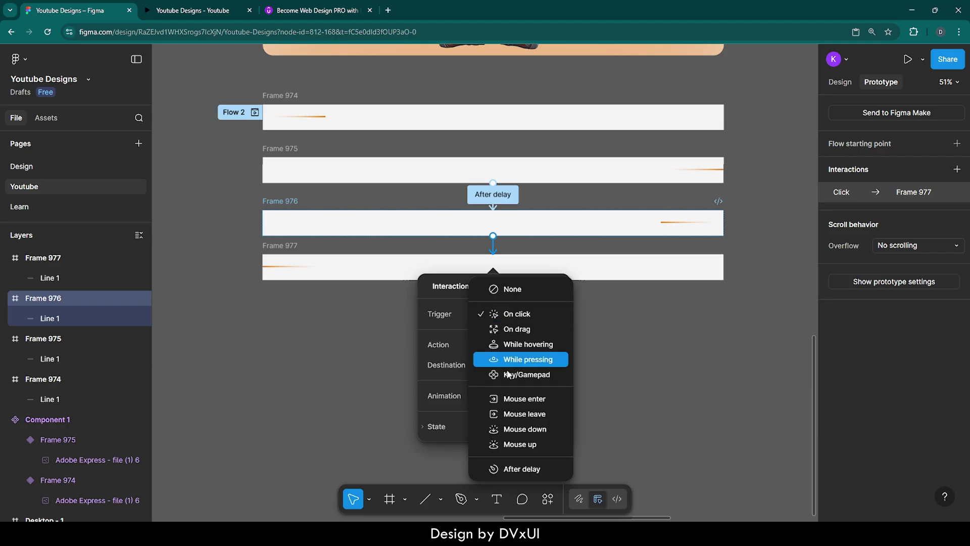
left_click(518, 469)
left_click(519, 335)
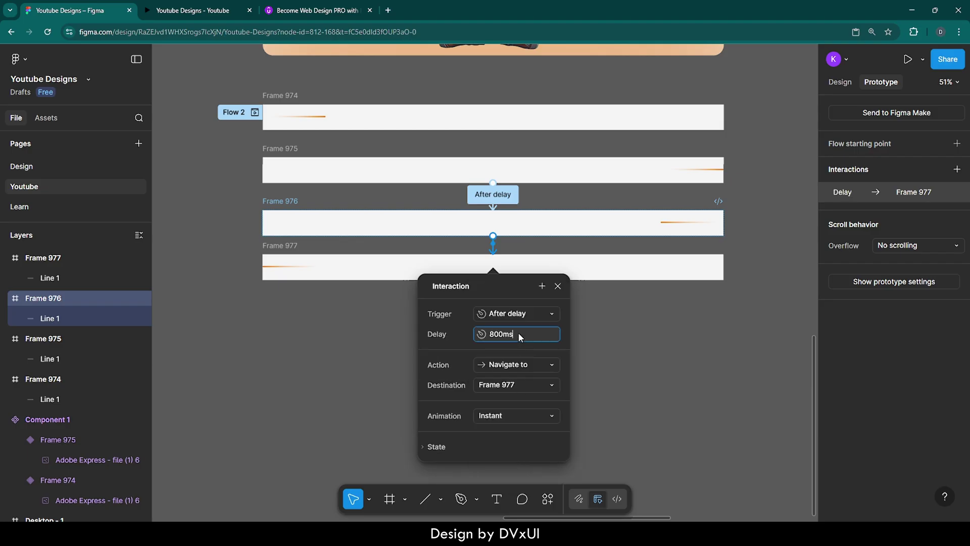
key("Return")
- Set the animation of the Frame 976 to Frame 977 interaction to Smart animate
left_click(508, 415)
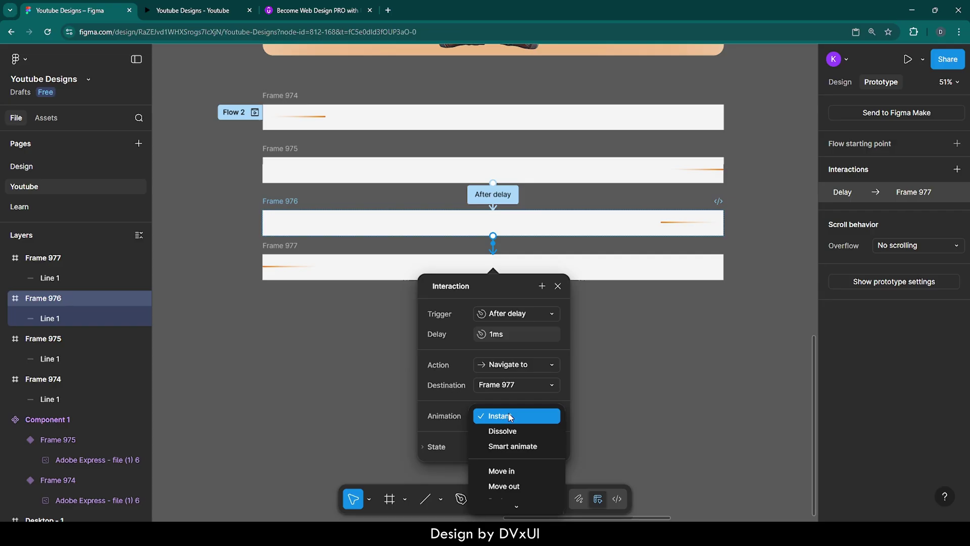
left_click(509, 447)
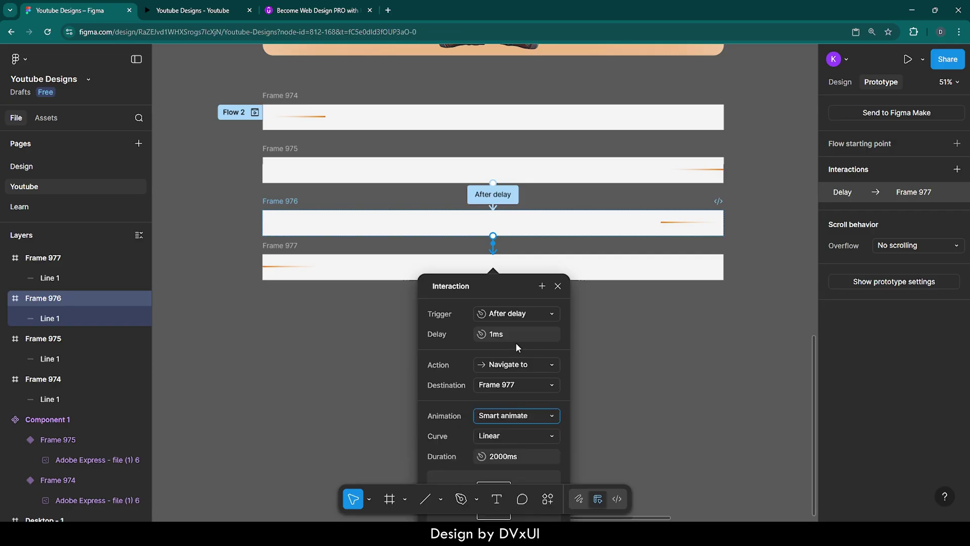
left_click(673, 223)
key("Escape")
left_click(557, 286)
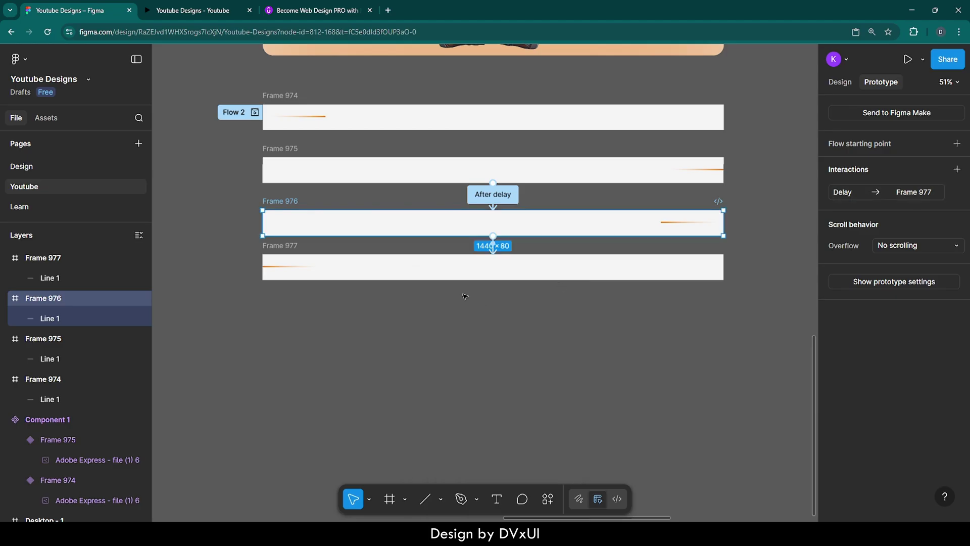
- Link Frame 977 back to Frame 974 with an Instant animation, closing the loop of strips
left_click(294, 251)
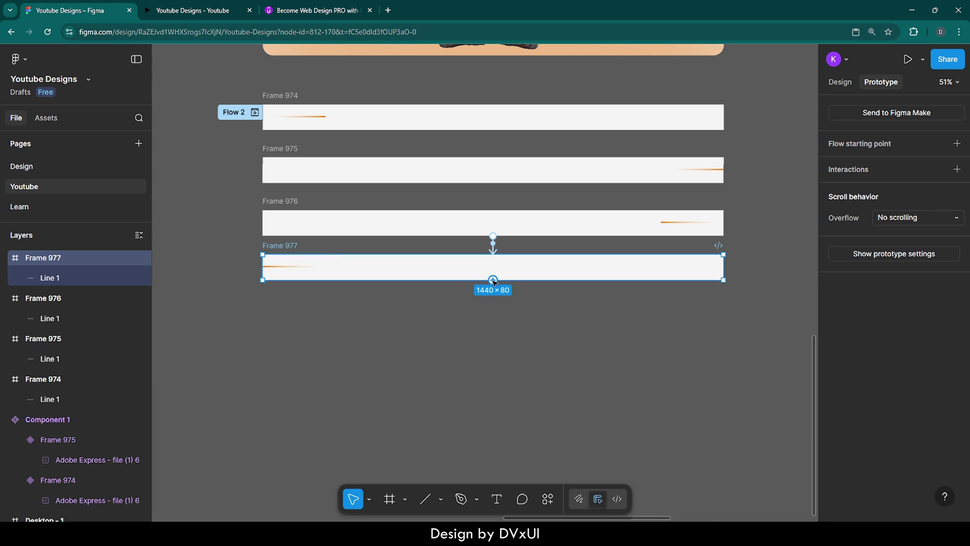
left_click_drag(494, 281, 537, 129)
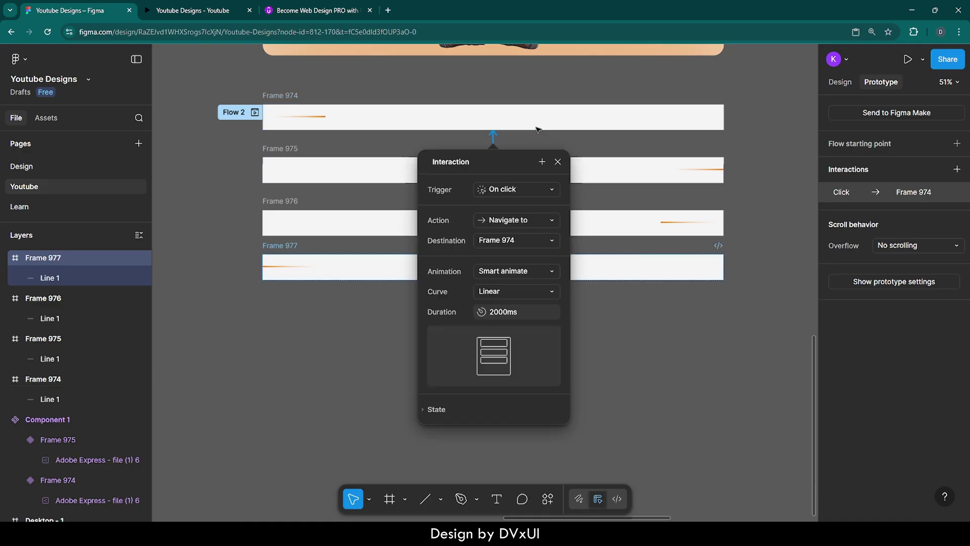
left_click(507, 272)
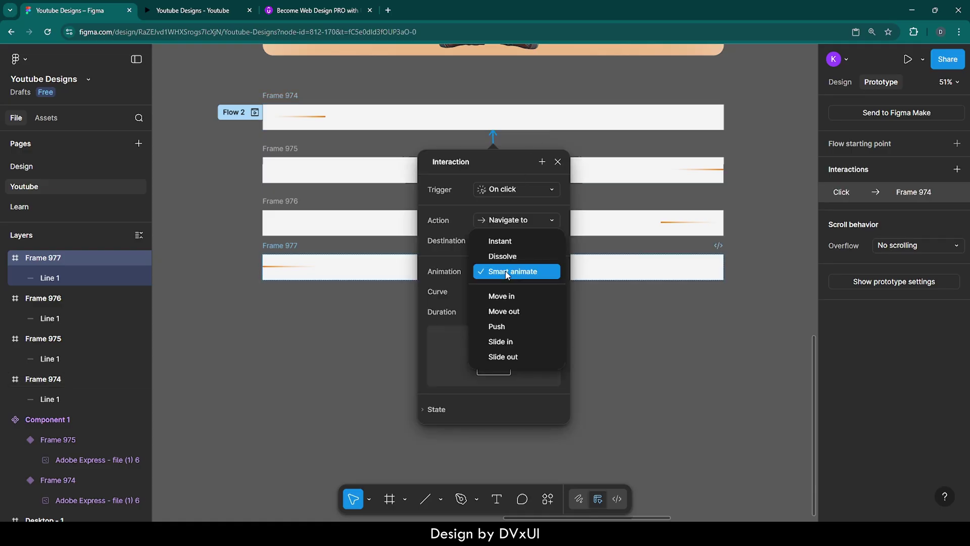
left_click(503, 242)
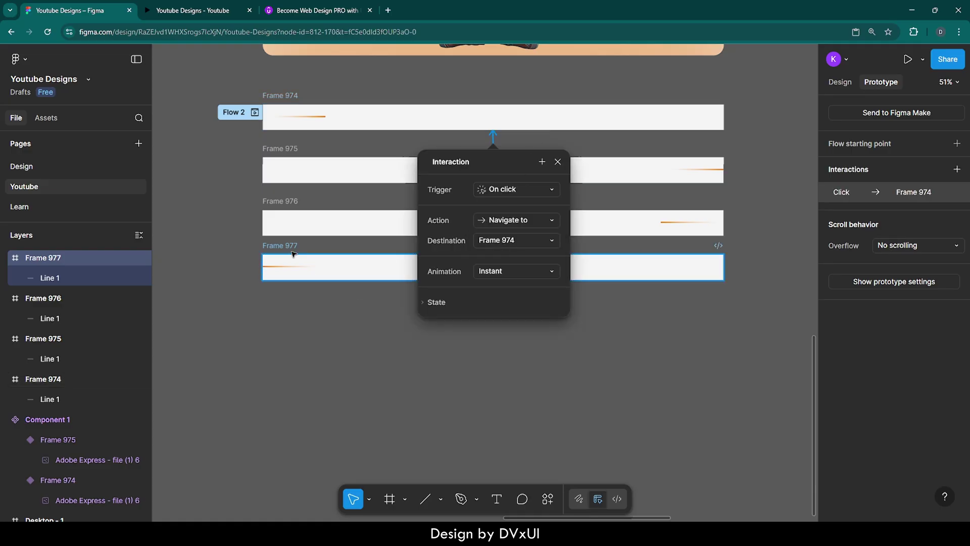
left_click(291, 269)
key("Escape")
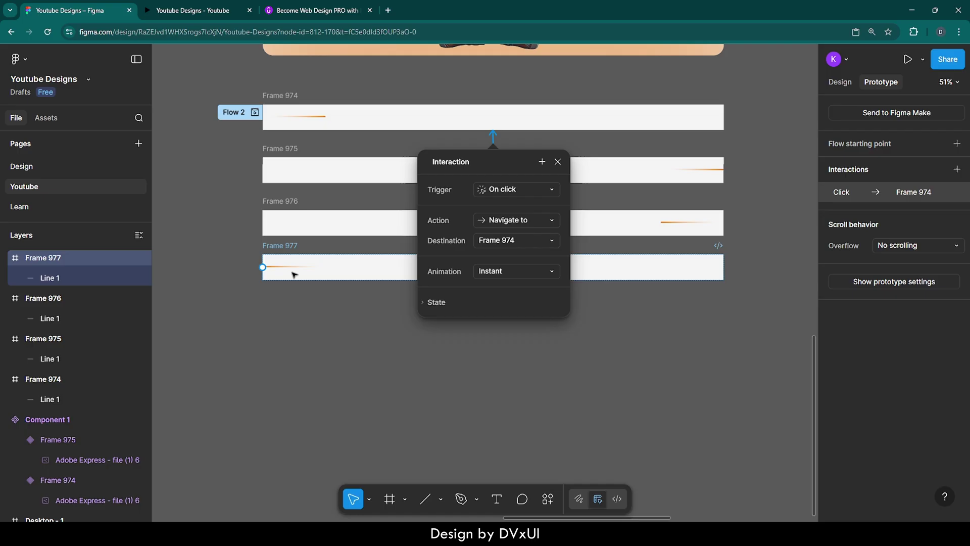
left_click(323, 348)
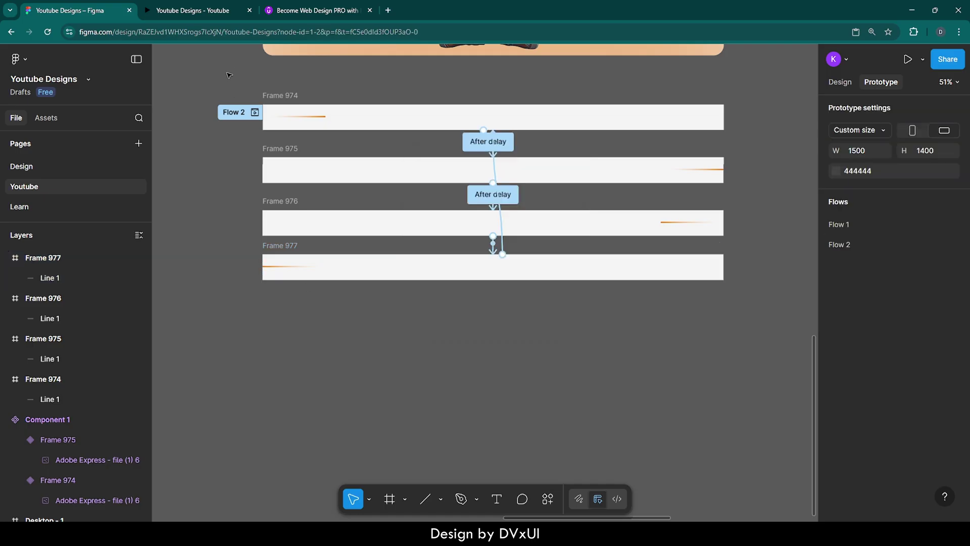
- Remove the F5F5F5 fill from all four strip frames, 974 to 977
left_click_drag(229, 75, 759, 374)
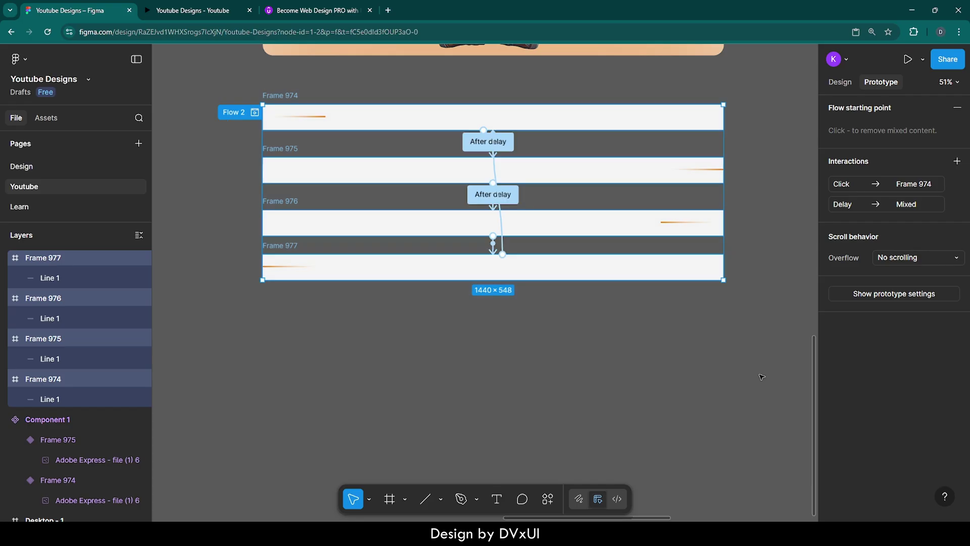
left_click(838, 85)
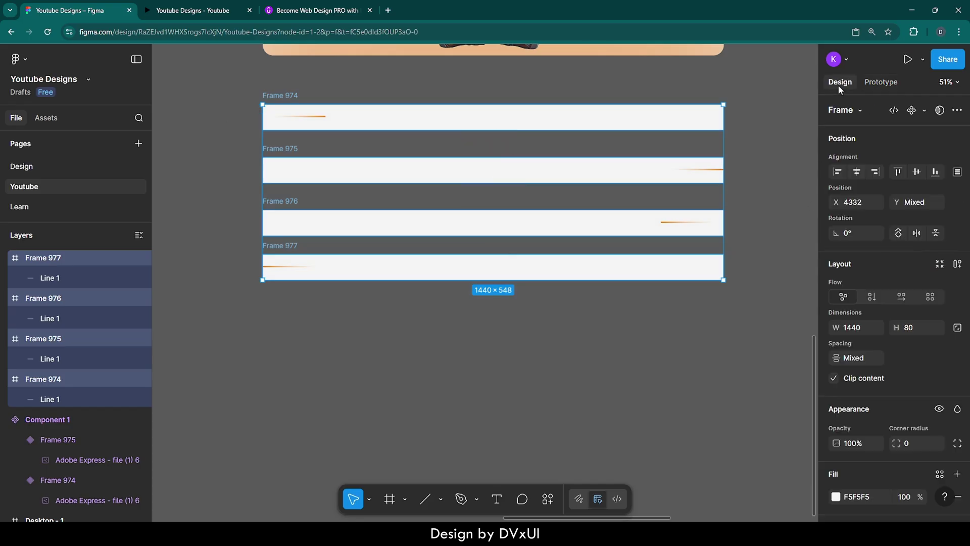
scroll(857, 337, "down", 4)
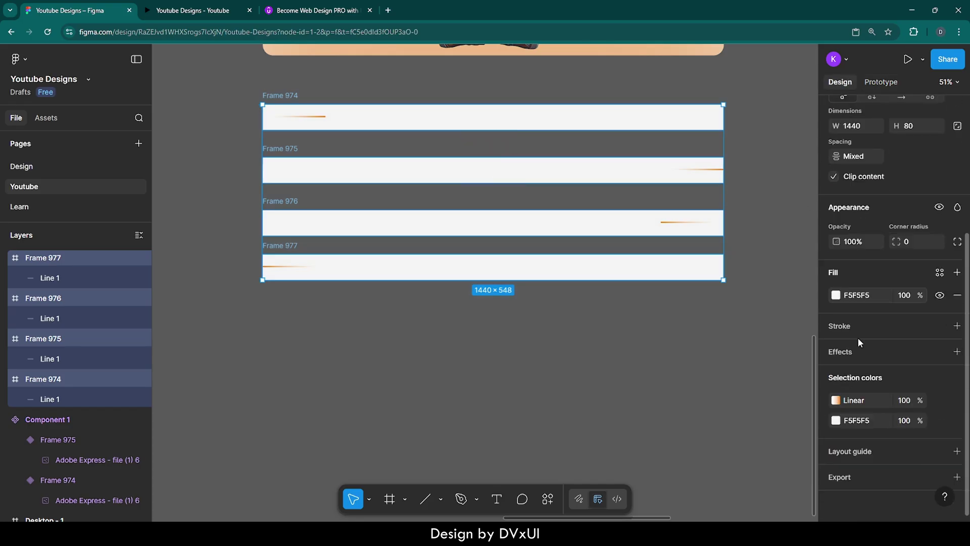
left_click(956, 295)
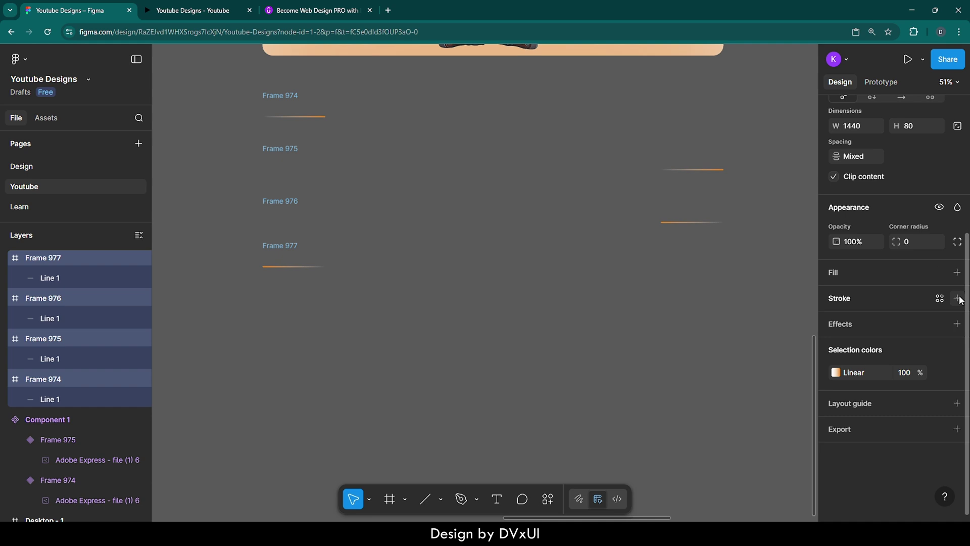
- Combine the four strip frames into one component set and select its first variant, Frame 974
scroll(876, 188, "up", 4)
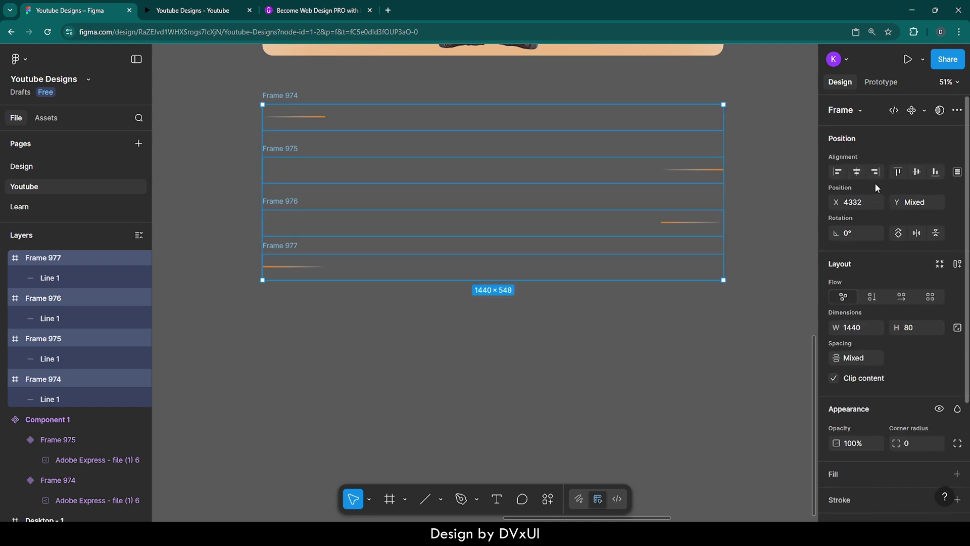
left_click(925, 110)
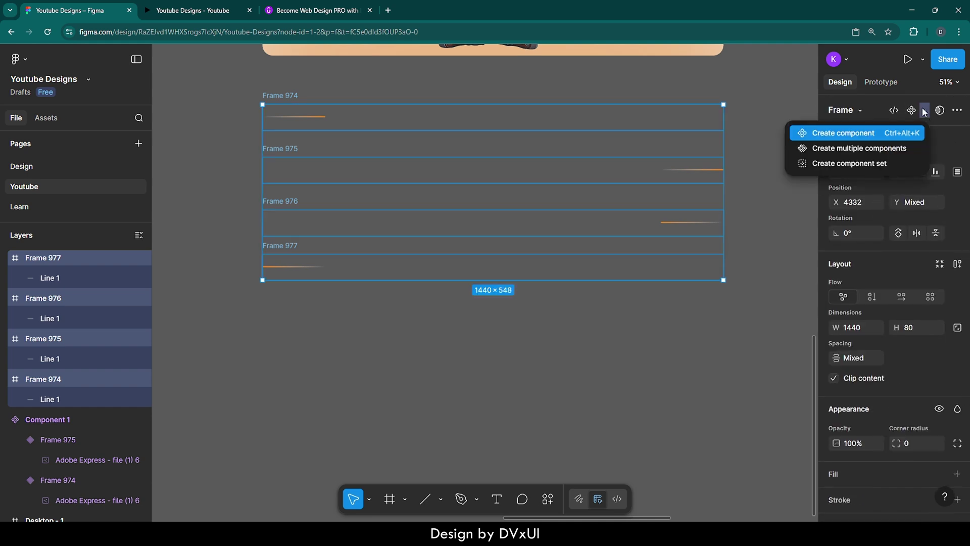
left_click(836, 166)
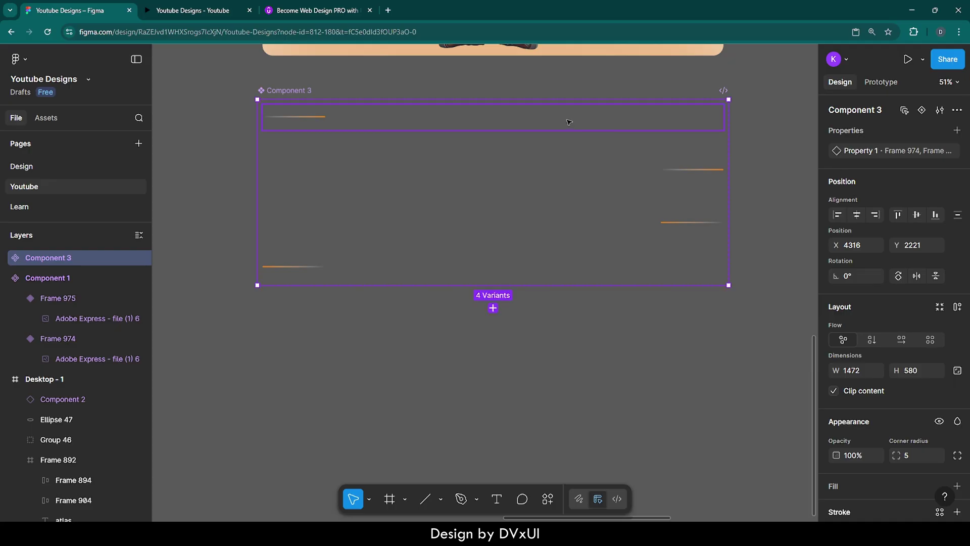
left_click(447, 118)
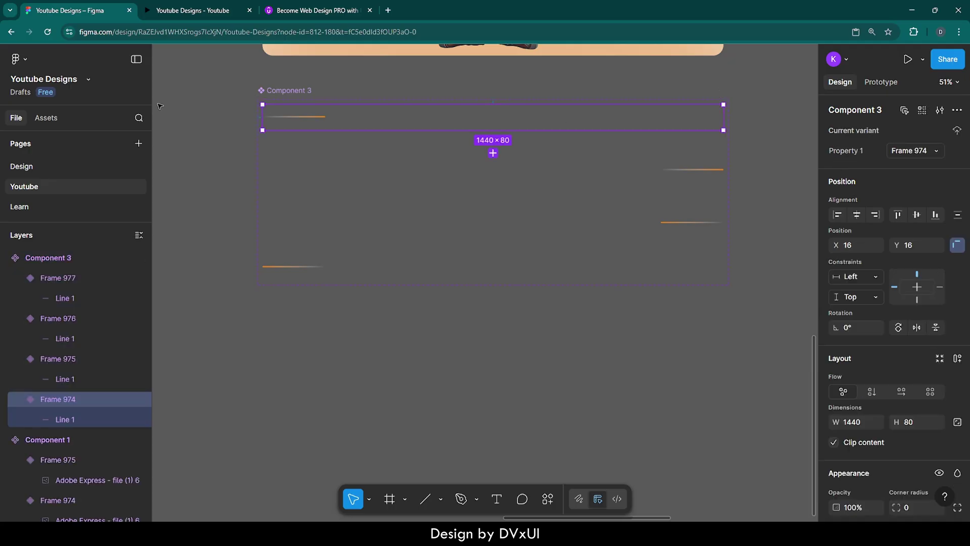
- Insert an instance of Component 3 from this file's assets and move it below the component set to Y 2914
left_click(46, 117)
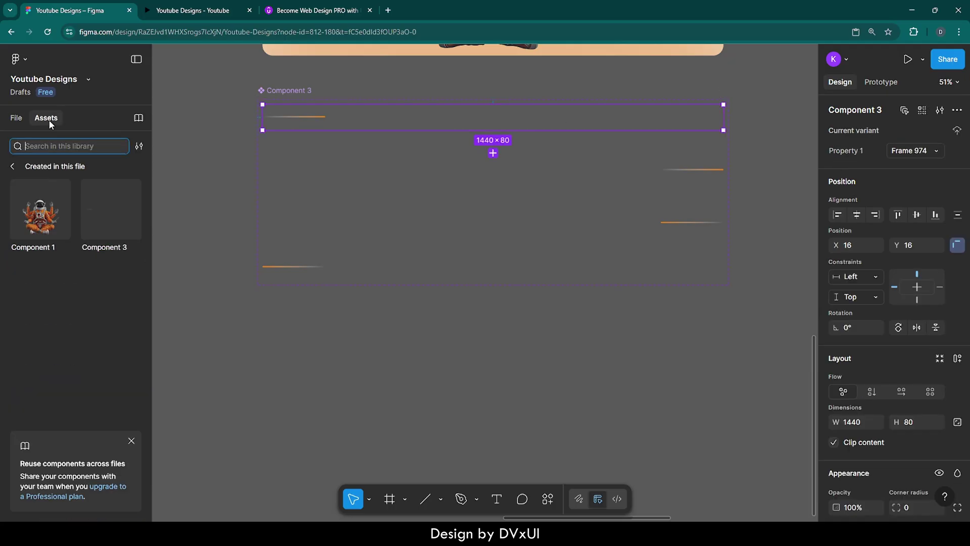
left_click(108, 209)
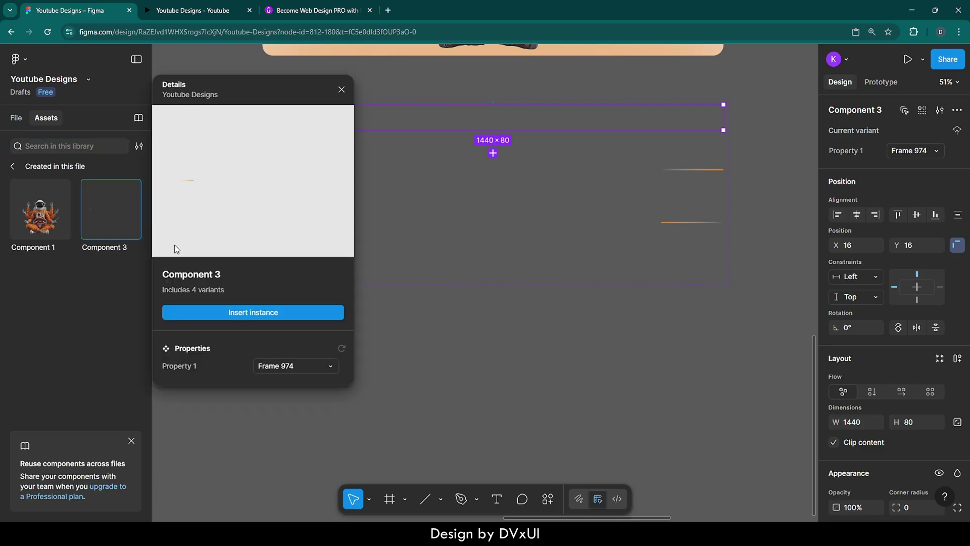
left_click(249, 313)
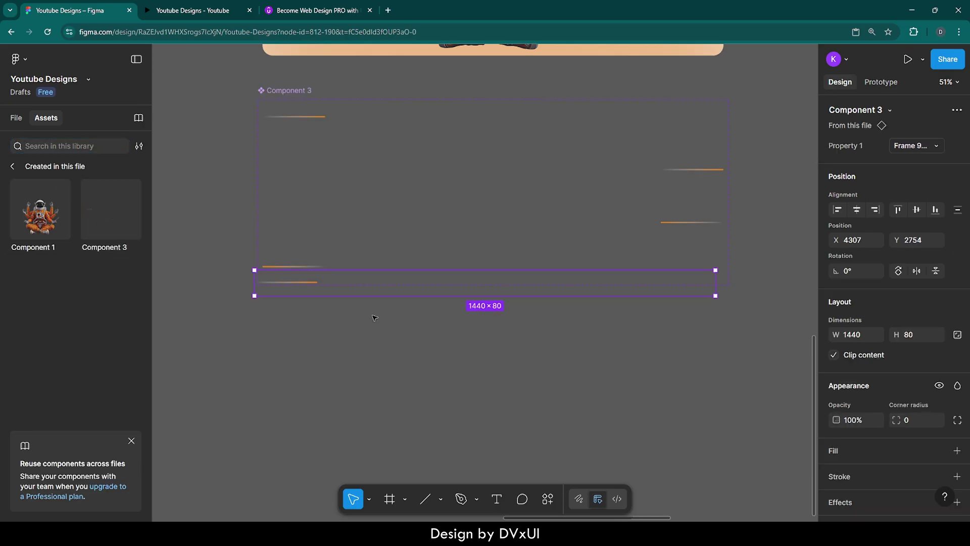
key("shift+Down")
key("shift+Down")
key("shift+Down")
key("shift+Down")
key("shift+Down")
key("shift+Down")
key("shift+Down")
key("shift+Down")
key("shift+Down")
key("shift+Down")
key("shift+Down")
key("shift+Down")
key("shift+Down")
key("shift+Down")
key("shift+Down")
key("shift+Down")
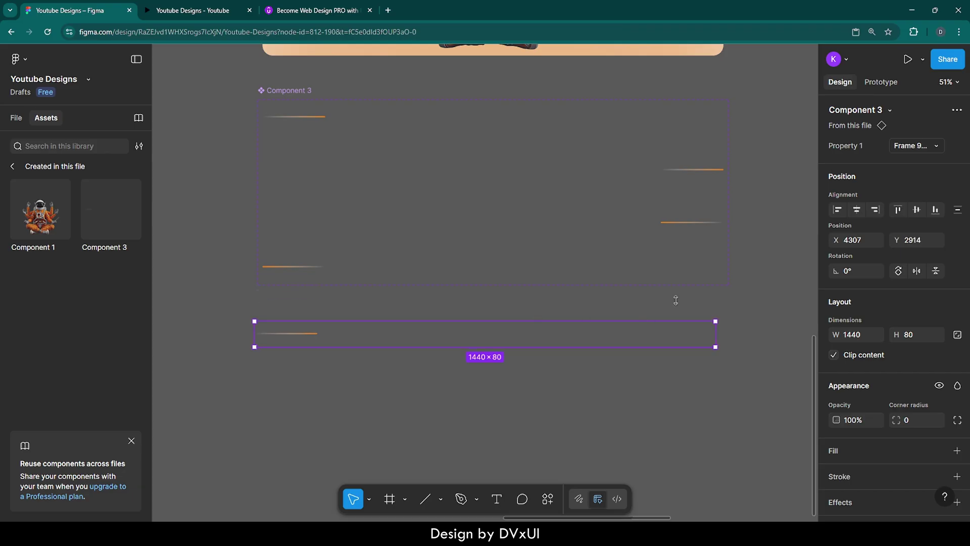
- Make the new Component 3 instance a flow starting point and play its line animation in the inline preview
left_click(883, 83)
left_click(859, 145)
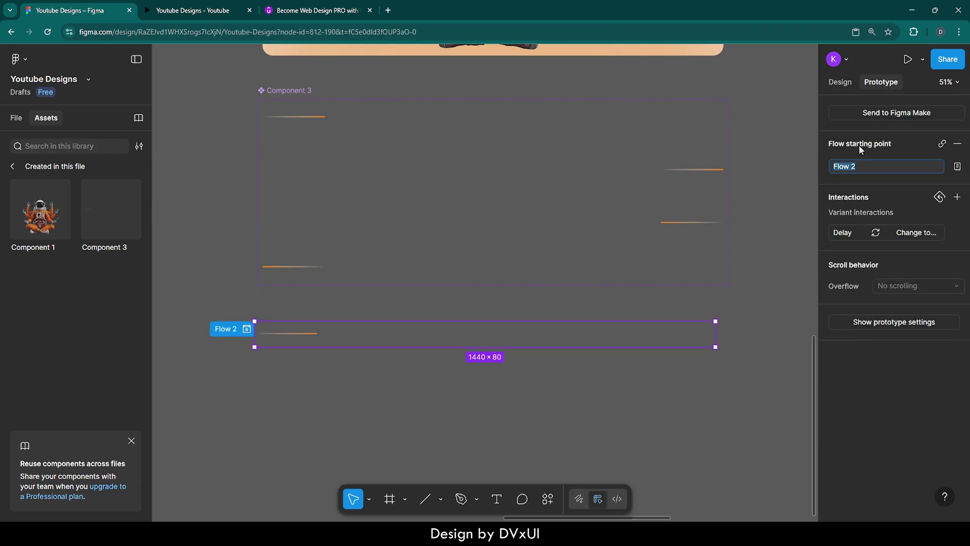
left_click(247, 329)
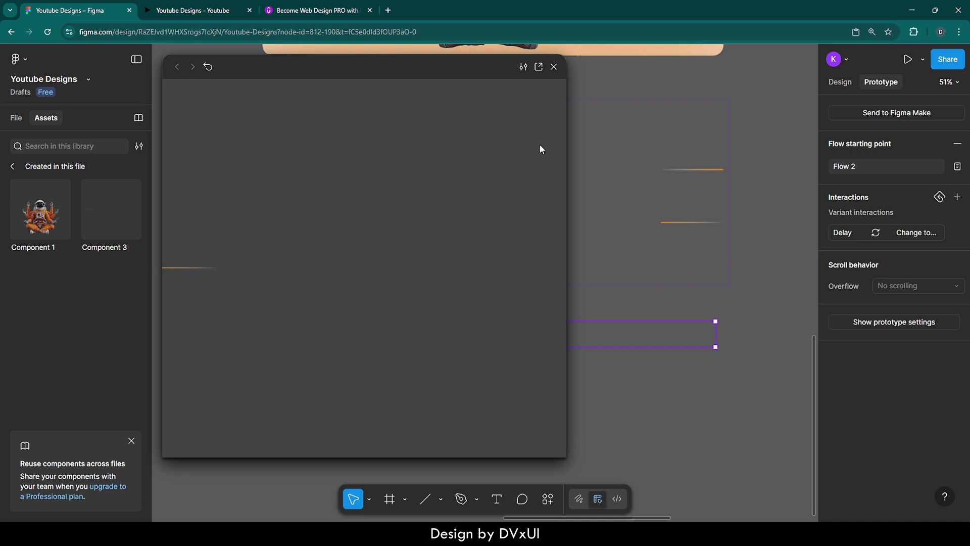
left_click(554, 66)
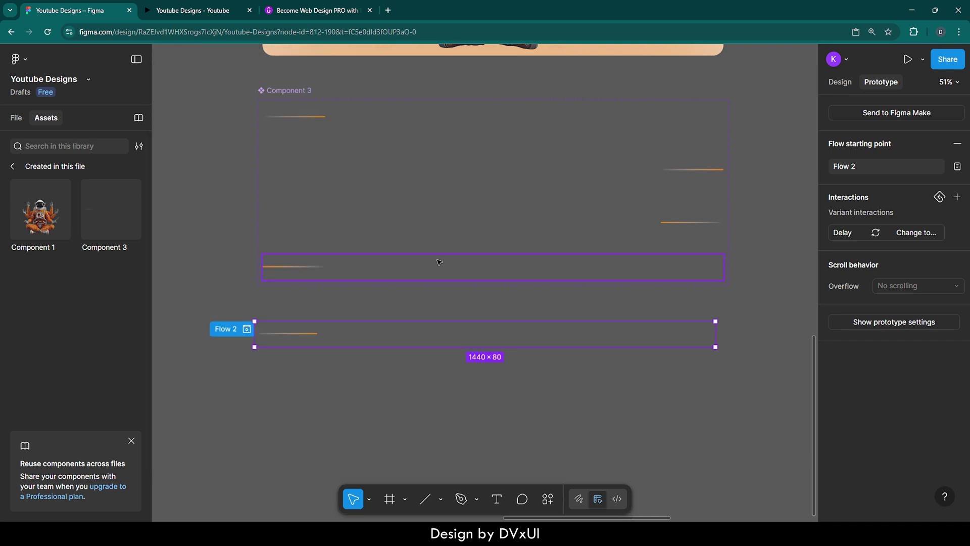
- Set the Frame 977 to Frame 974 interaction to trigger After delay with a delay of 1ms
left_click(424, 275)
left_click_drag(493, 303, 503, 234)
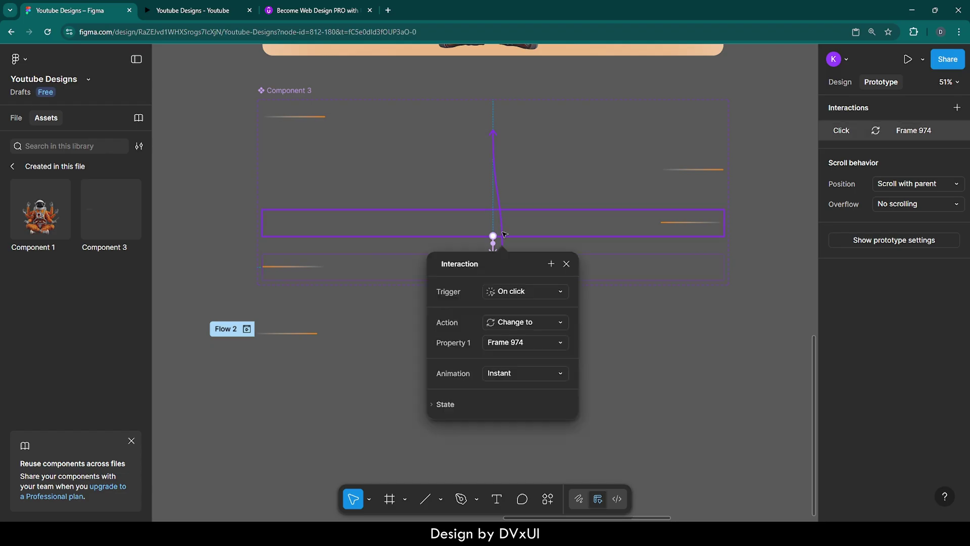
left_click(499, 295)
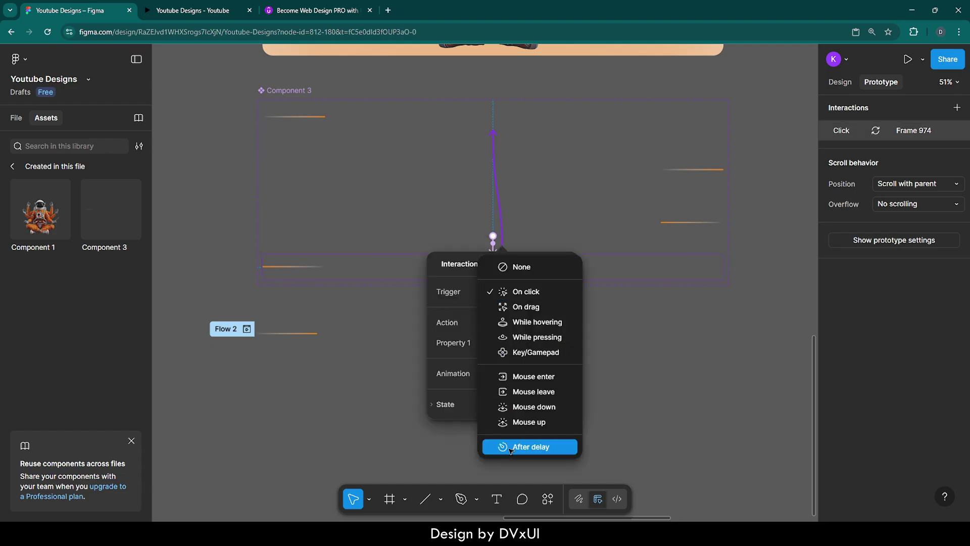
left_click(525, 447)
left_click(508, 315)
type("1ms")
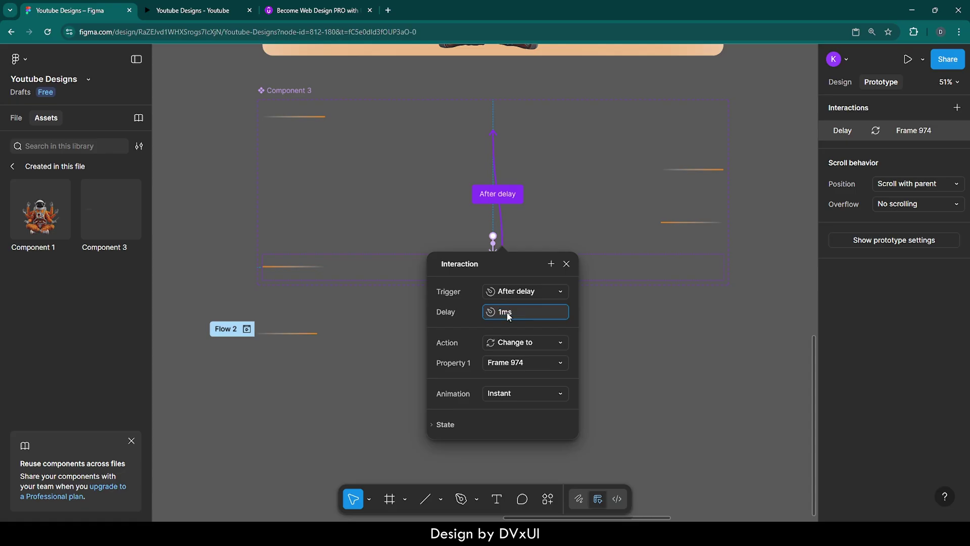
key("Return")
left_click(648, 398)
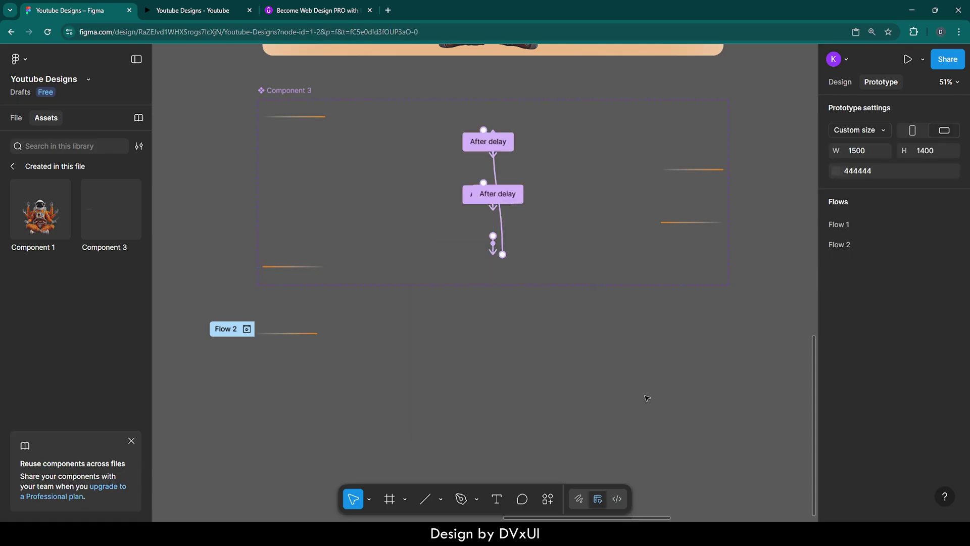
- Replay Flow 2 in the inline preview to check that the line animation loops
left_click(247, 329)
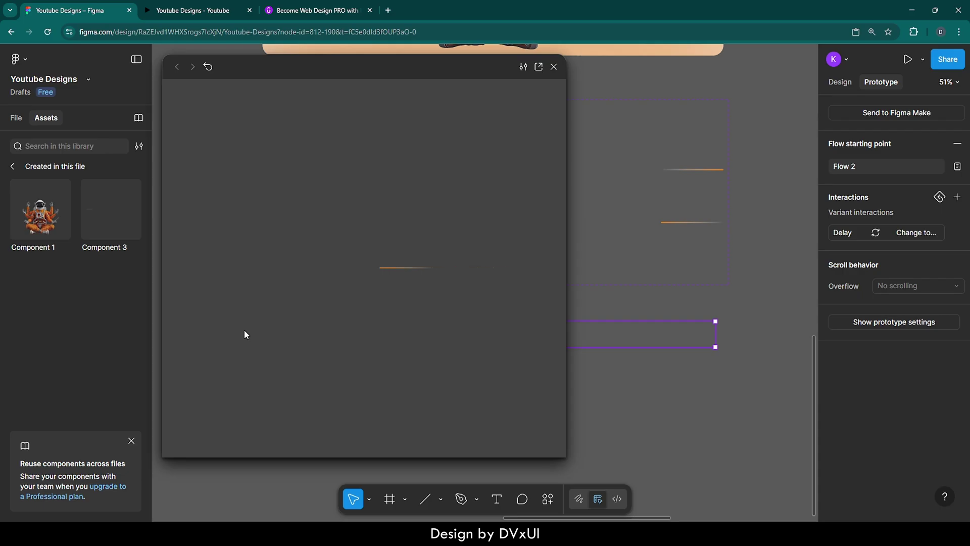
left_click(554, 66)
left_click(343, 454)
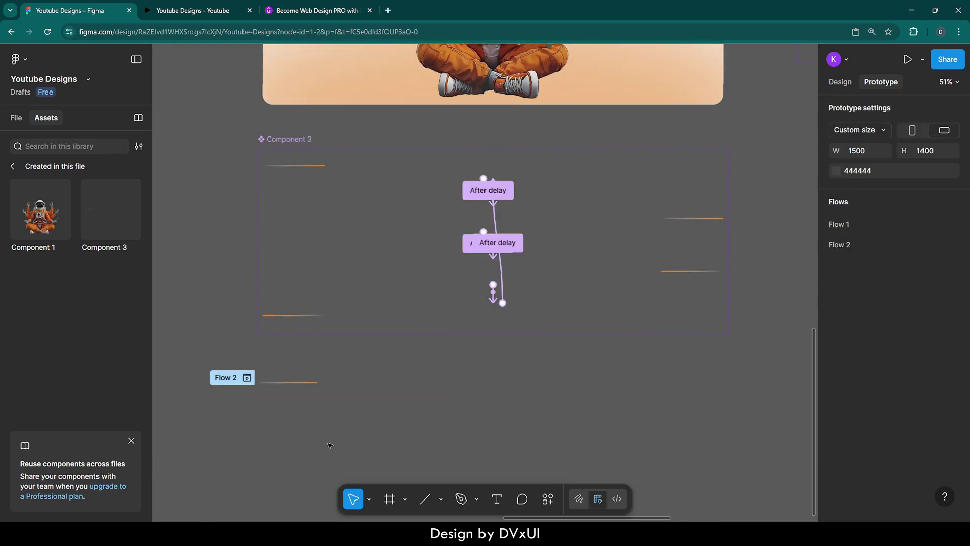
- Remove the flow starting point from the Component 3 instance and move the instance into the Desktop - 1 frame
left_click(267, 376)
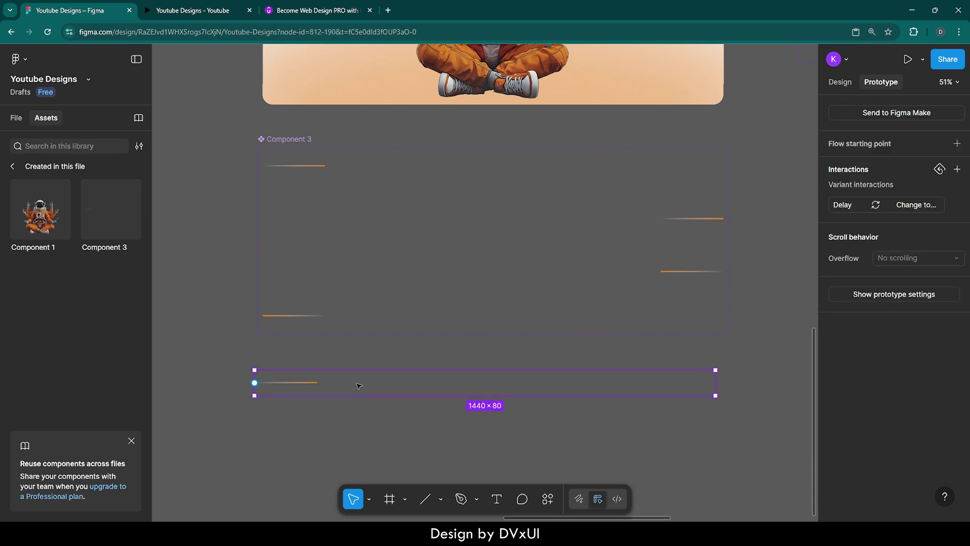
key("Escape")
scroll(359, 386, "up", 7)
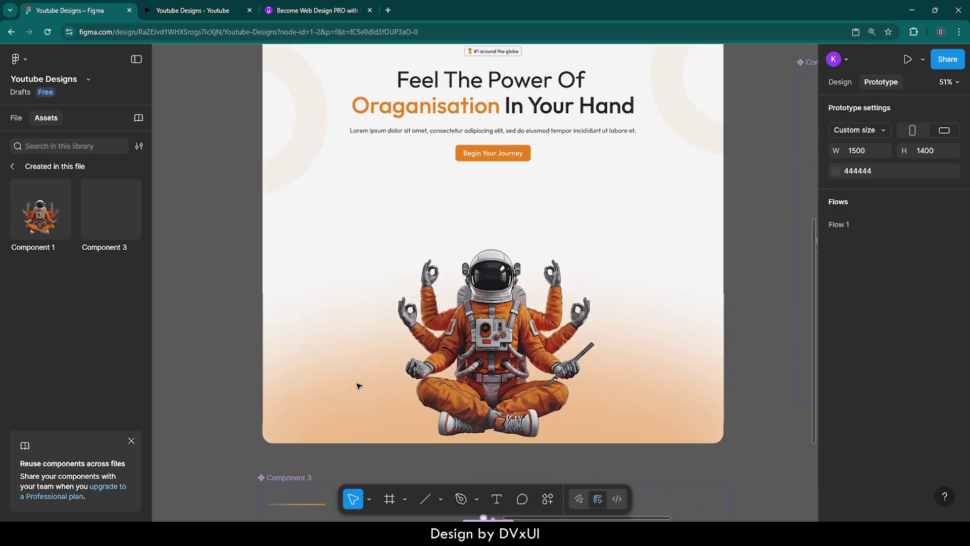
scroll(358, 386, "up", 1)
left_click(282, 51)
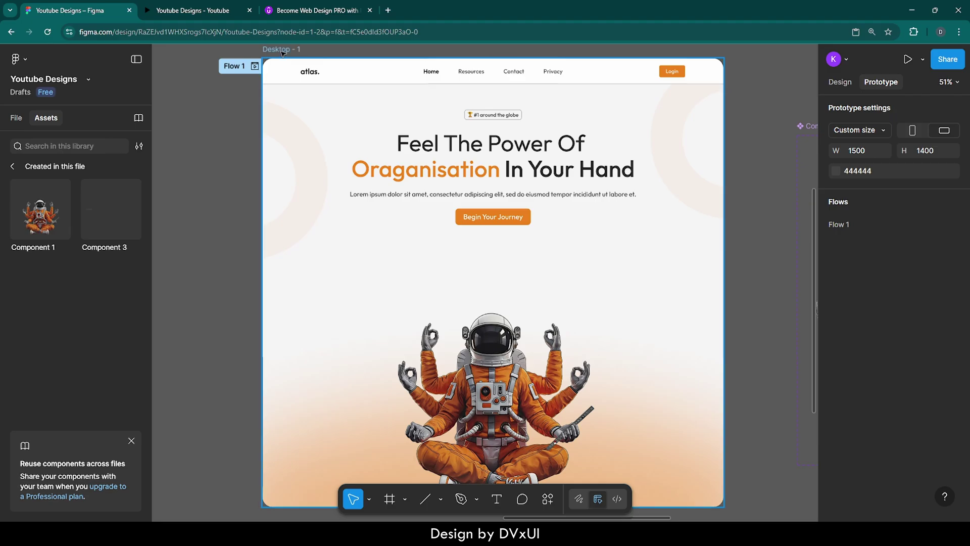
left_click(282, 51)
key("ctrl+v")
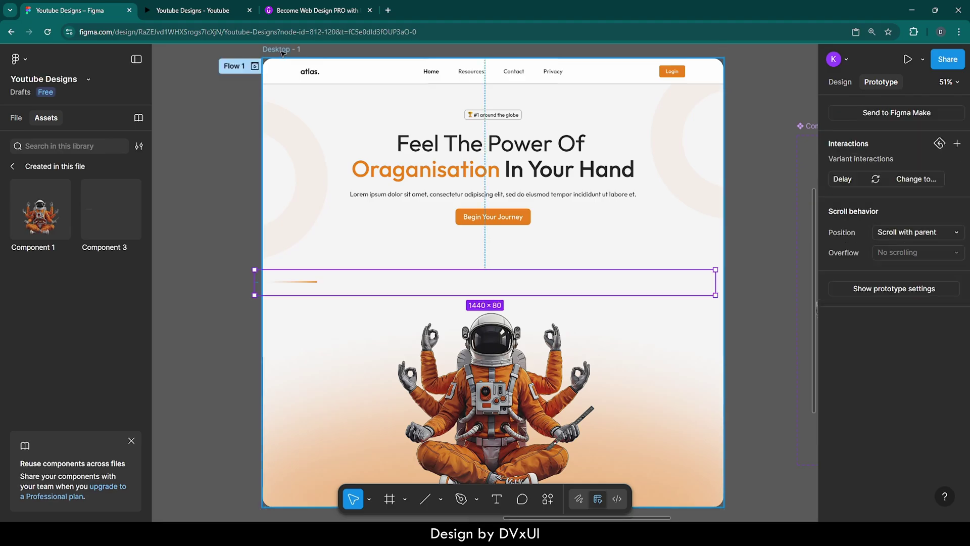
- Center the line strip horizontally within Desktop - 1 and send it to the back, behind the hero content
left_click(837, 83)
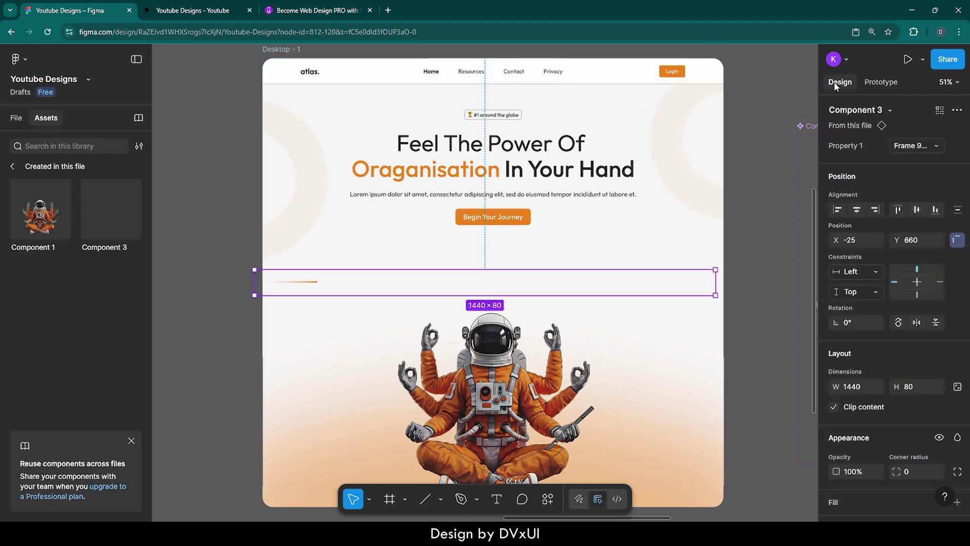
left_click(858, 210)
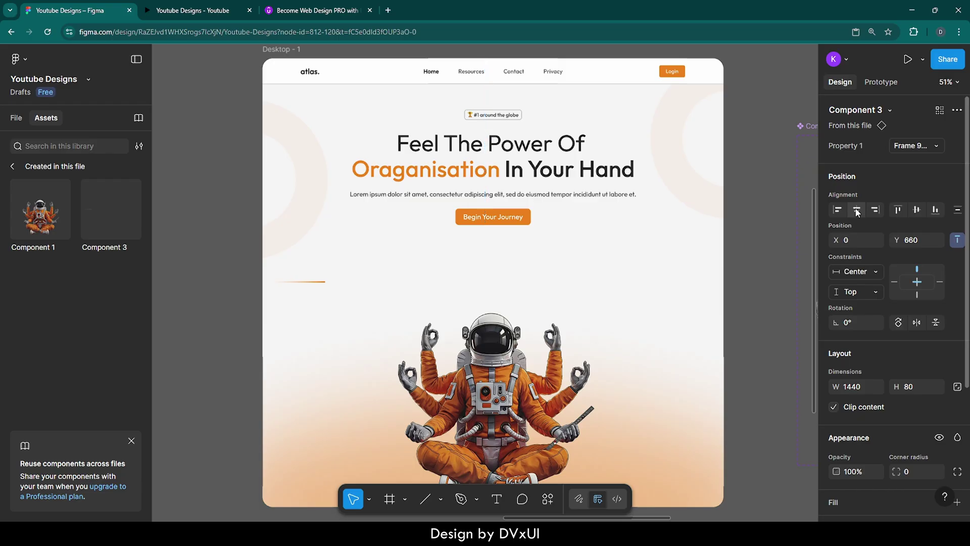
right_click(328, 285)
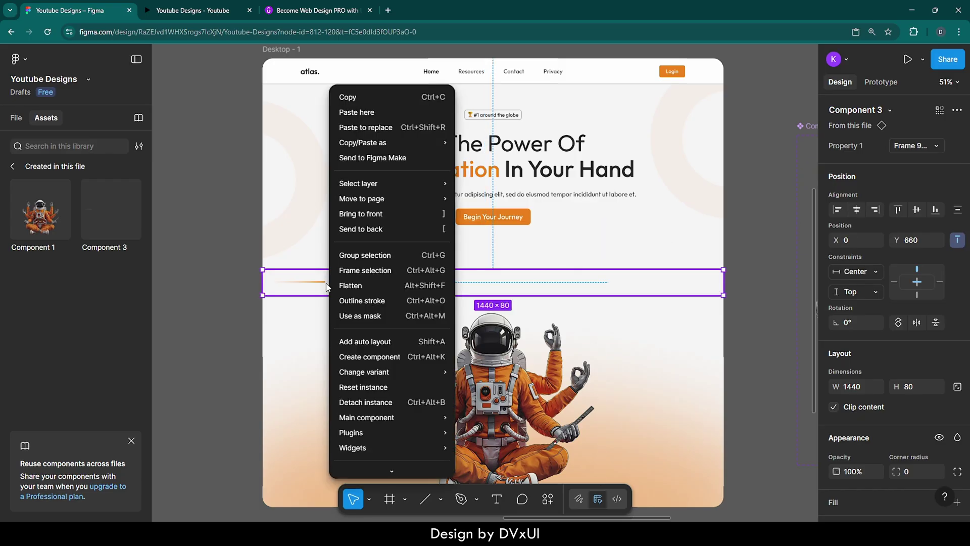
left_click(360, 230)
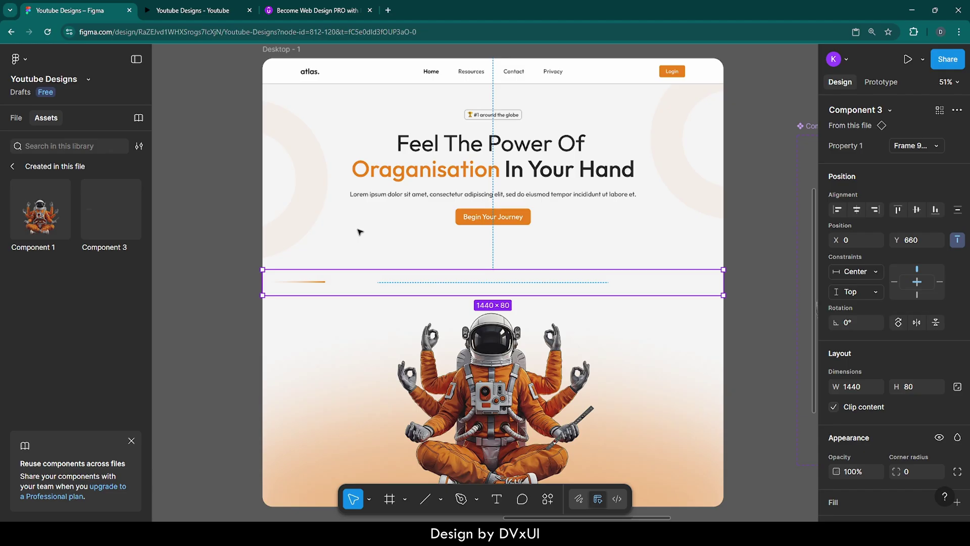
- Move the line strip up to Y 540, just below the Begin Your Journey button
key("shift+Up")
key("shift+Up")
key("shift+Up")
key("shift+Up")
key("shift+Up")
key("shift+Up")
key("shift+Up")
key("shift+Up")
key("shift+Up")
key("shift+Up")
key("shift+Up")
key("shift+Up")
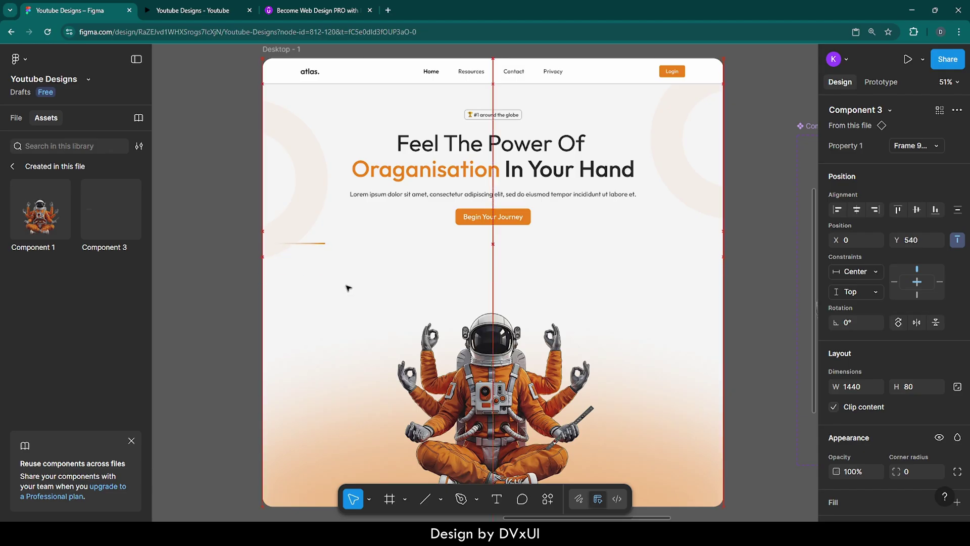
left_click(403, 271)
- Duplicate the line strip, move the copy down to Y 628, and rotate it 180° so its line starts from the opposite side
left_click(347, 246)
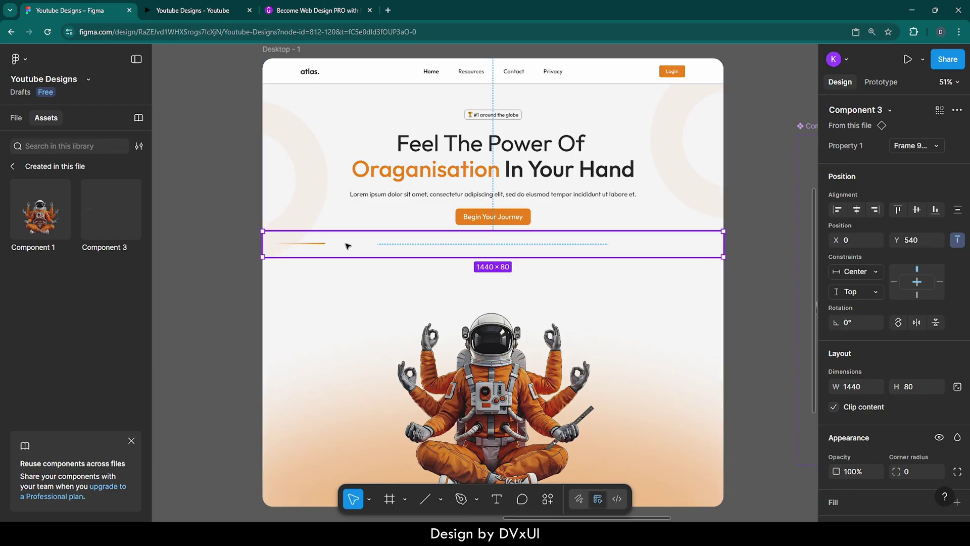
key("shift+Down")
key("shift+Down")
key("shift+Down")
key("shift+Down")
key("shift+Down")
key("shift+Down")
key("shift+Down")
key("shift+Down")
key("shift+Down")
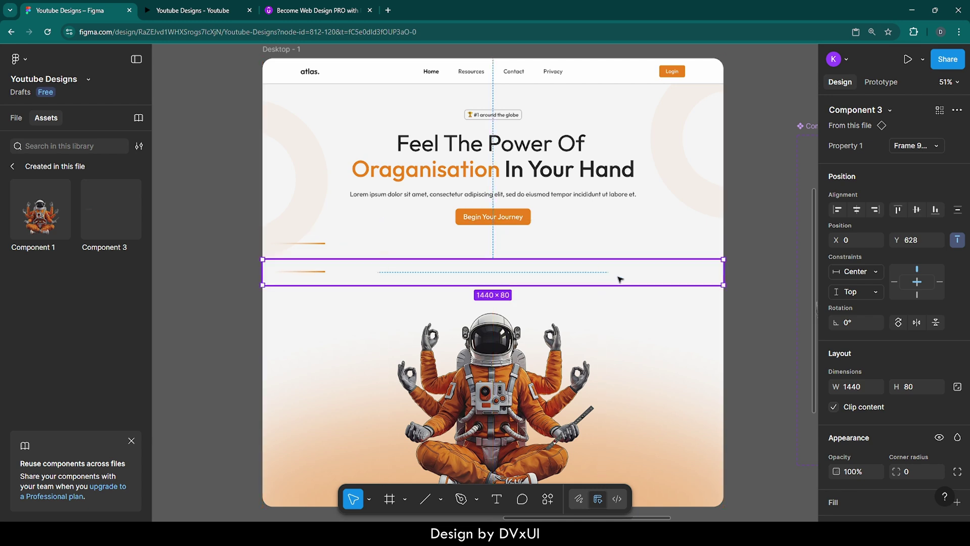
left_click(917, 322)
- Group both line strips in a vertical auto layout and set its gap to 0
left_click_drag(674, 278, 641, 251)
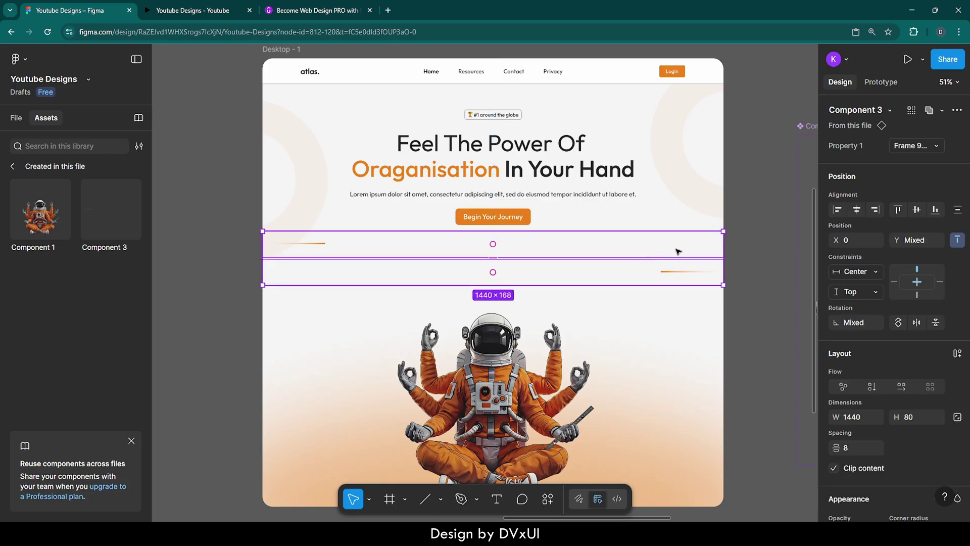
scroll(902, 351, "down", 2)
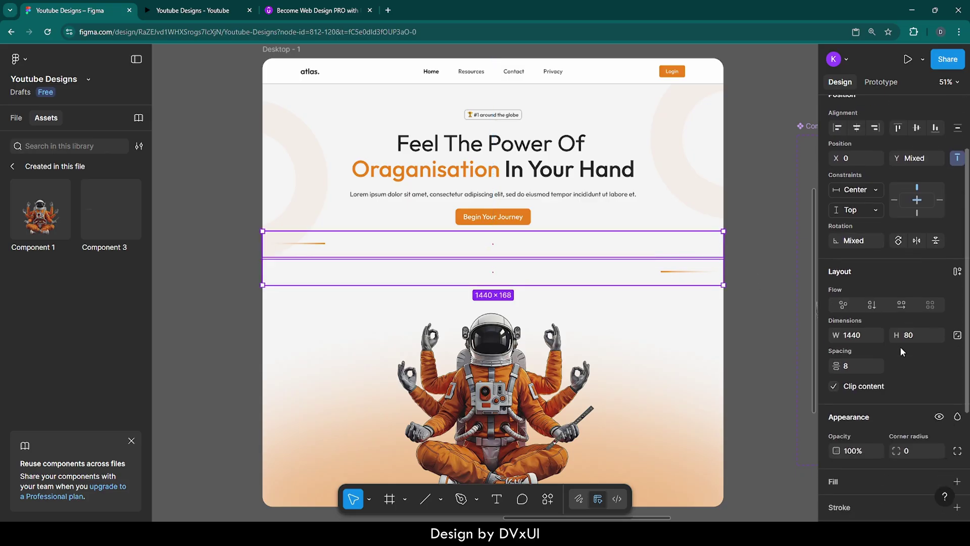
left_click(957, 273)
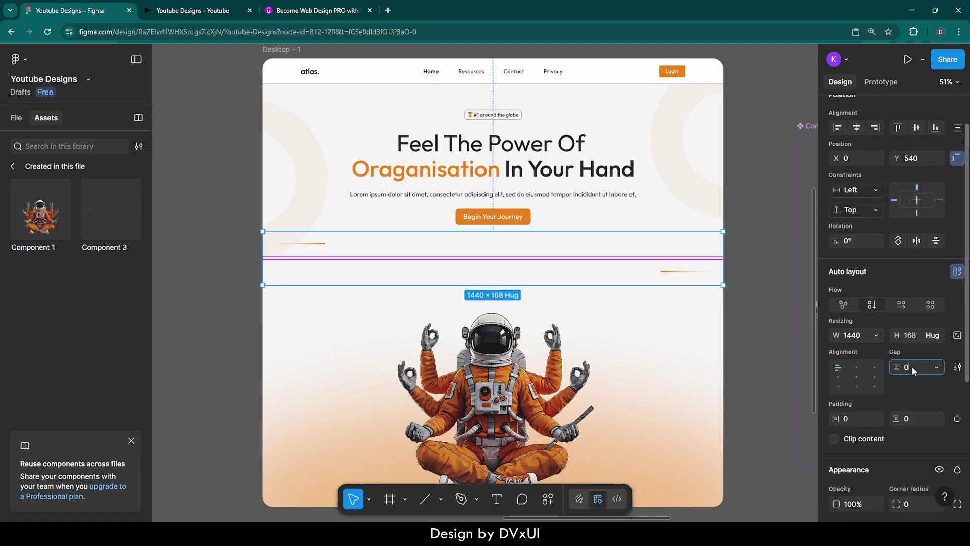
key("Return")
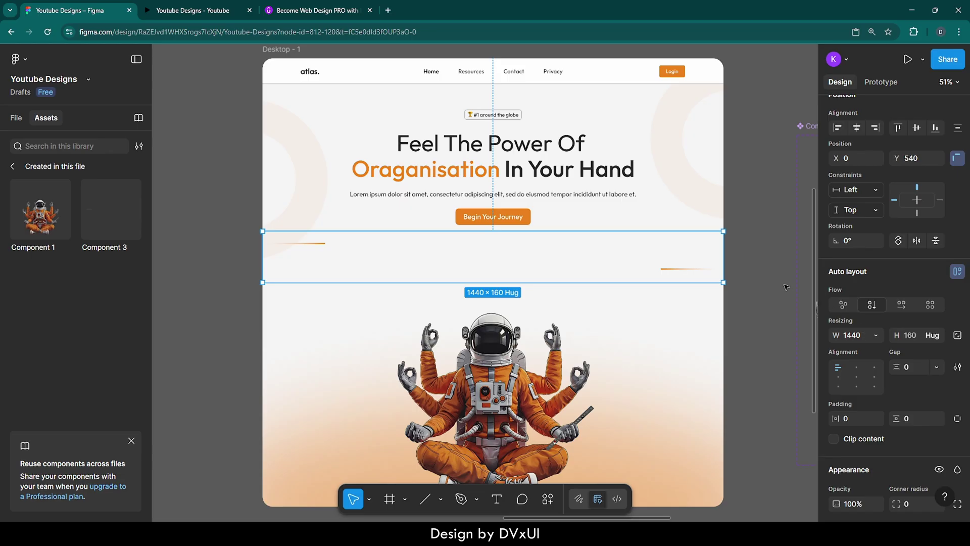
- Duplicate both strips inside the auto layout, stacking four strips whose lines start from alternating sides
double_click(662, 244)
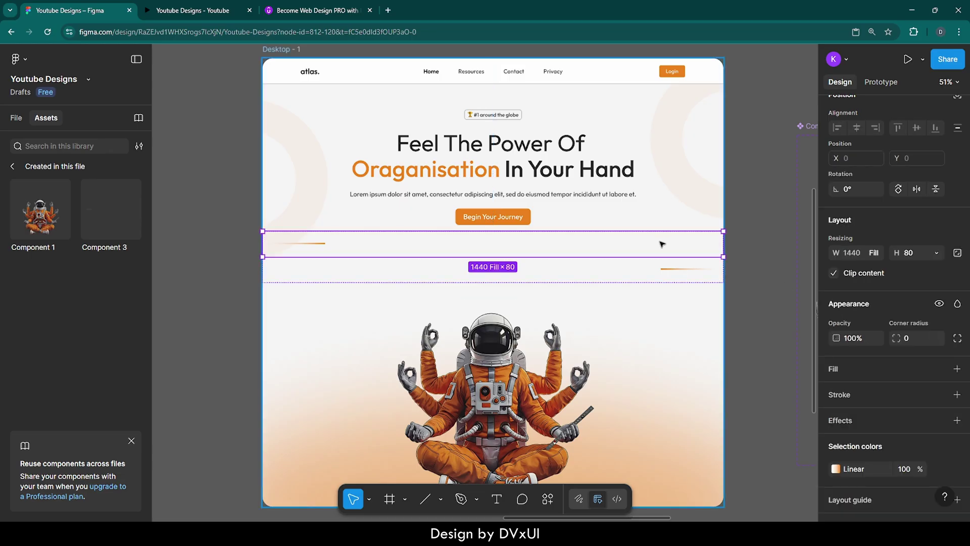
key("Down")
key("Down")
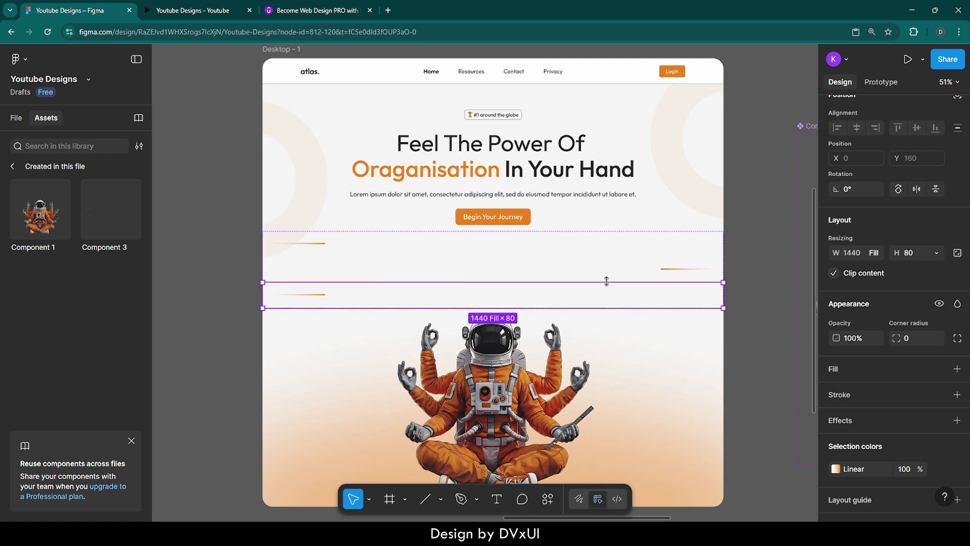
left_click(677, 273)
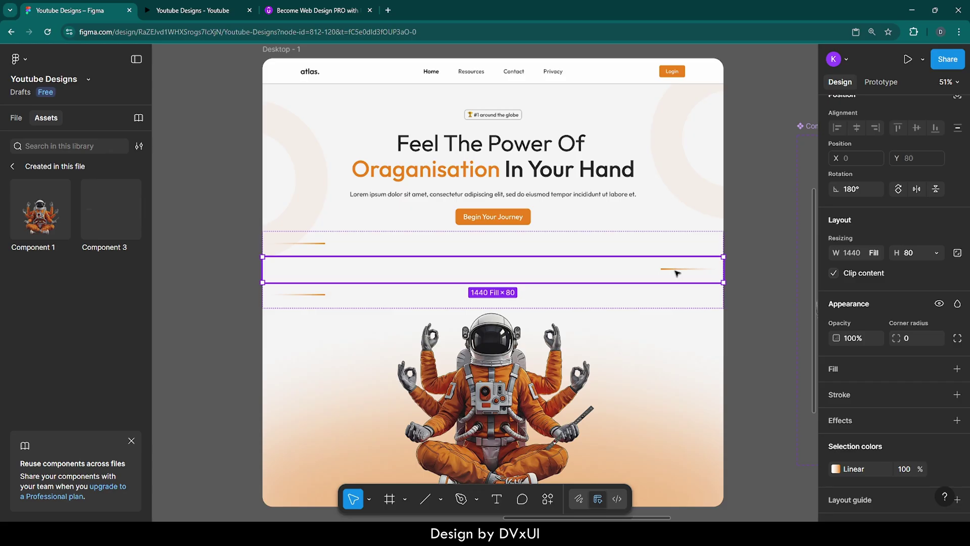
key("ctrl+d")
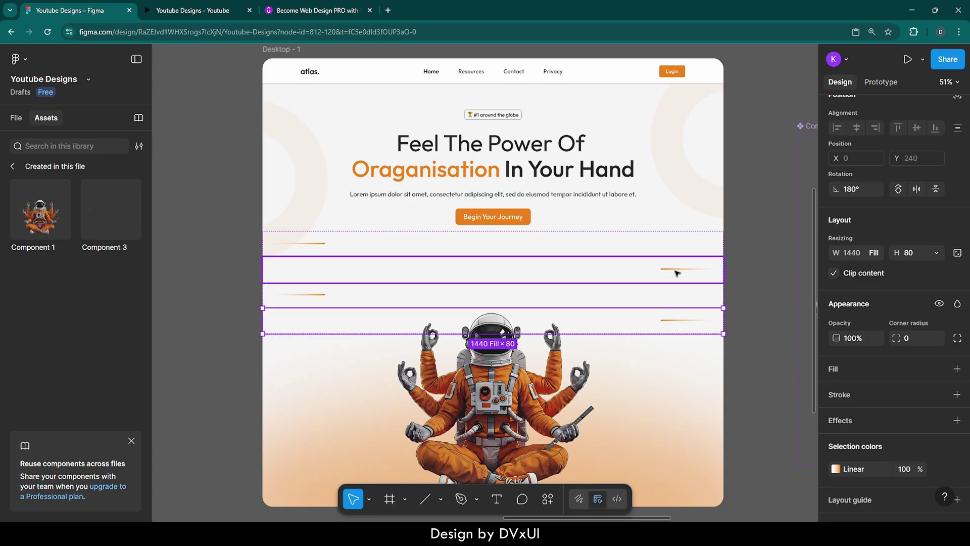
left_click(769, 307)
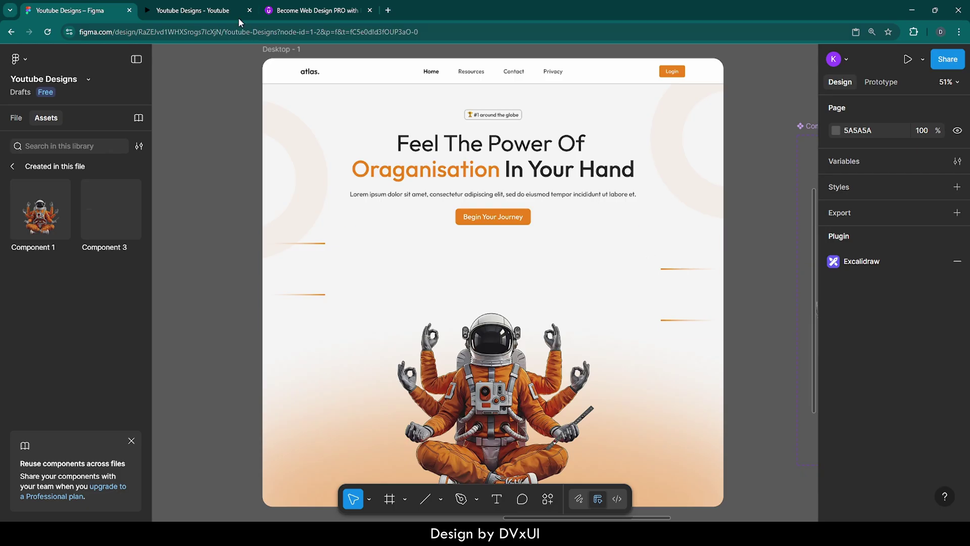
- Play the Desktop - 1 prototype in presentation view to check the animated lines behind the floating astronaut
left_click(276, 49)
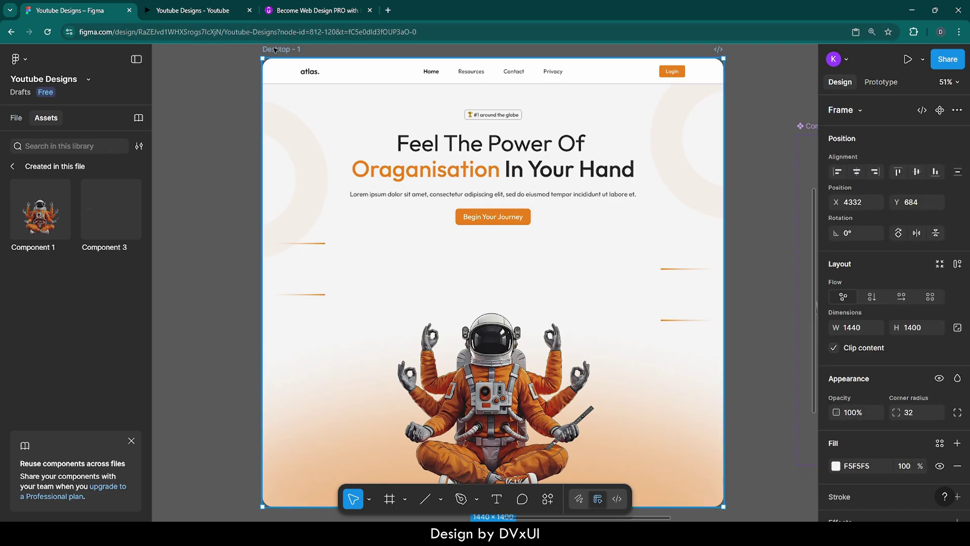
left_click(906, 59)
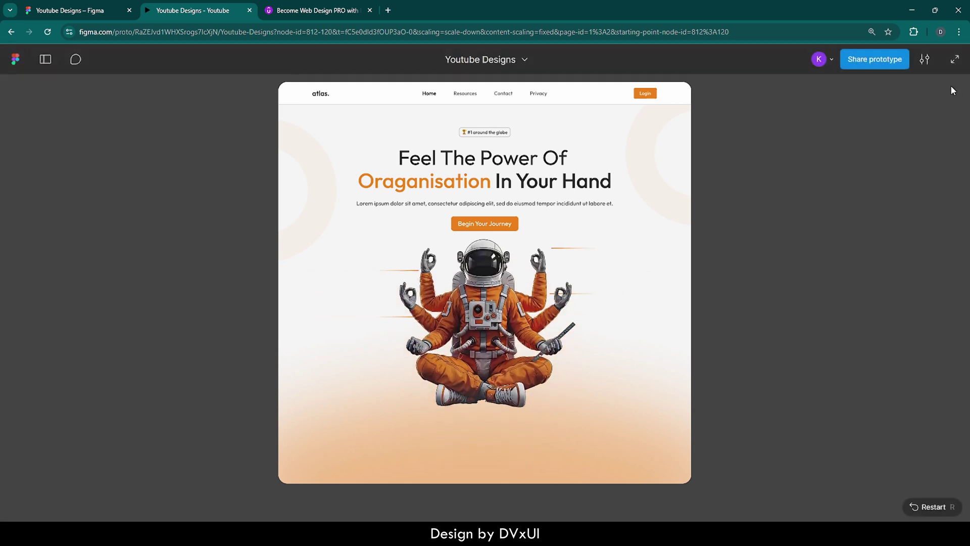
- Show the Desktop - 1 prototype in full screen to watch the floating astronaut and animated lines
left_click(955, 59)
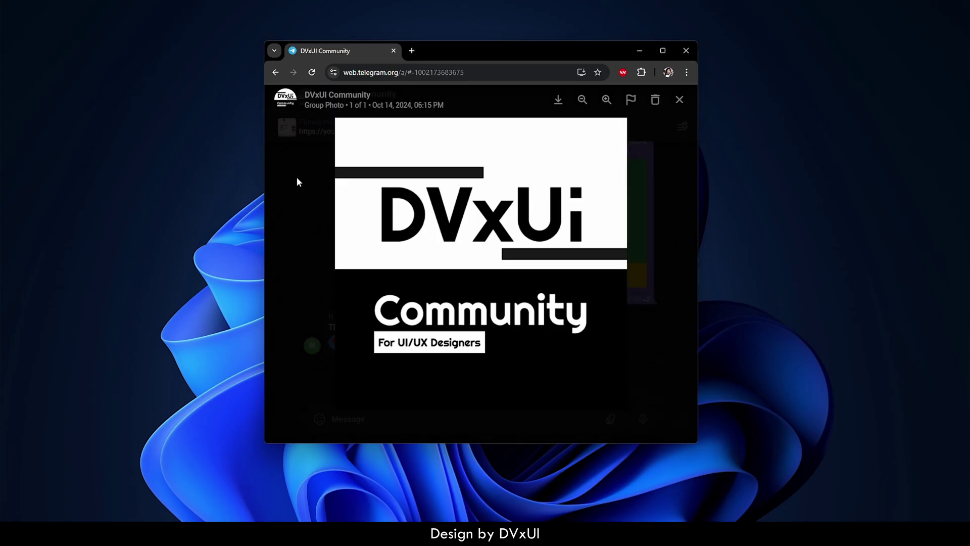
- Close the group photo of the DVxUI Community in Telegram and look back through the chat's earlier design feedback messages
left_click(297, 179)
scroll(362, 188, "up", 5)
scroll(362, 187, "up", 7)
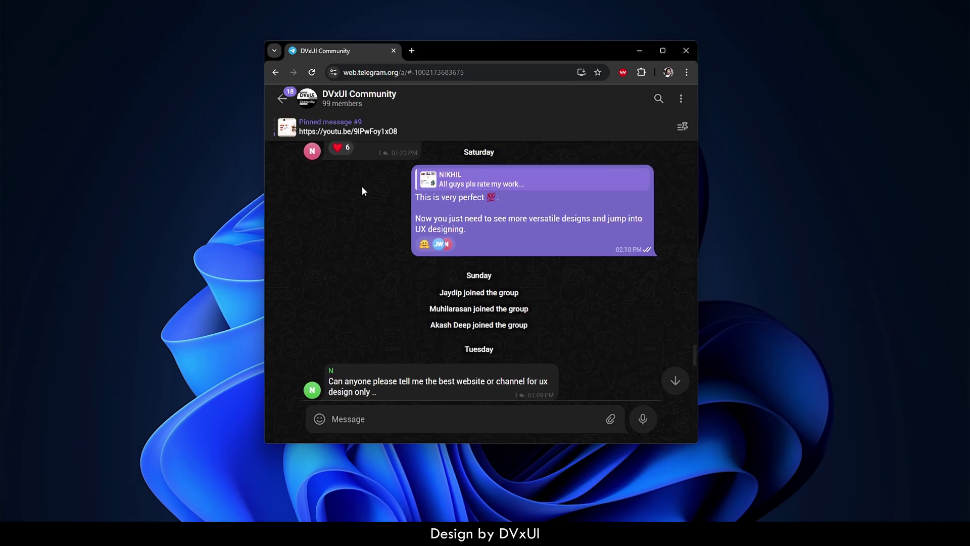
scroll(363, 191, "up", 4)
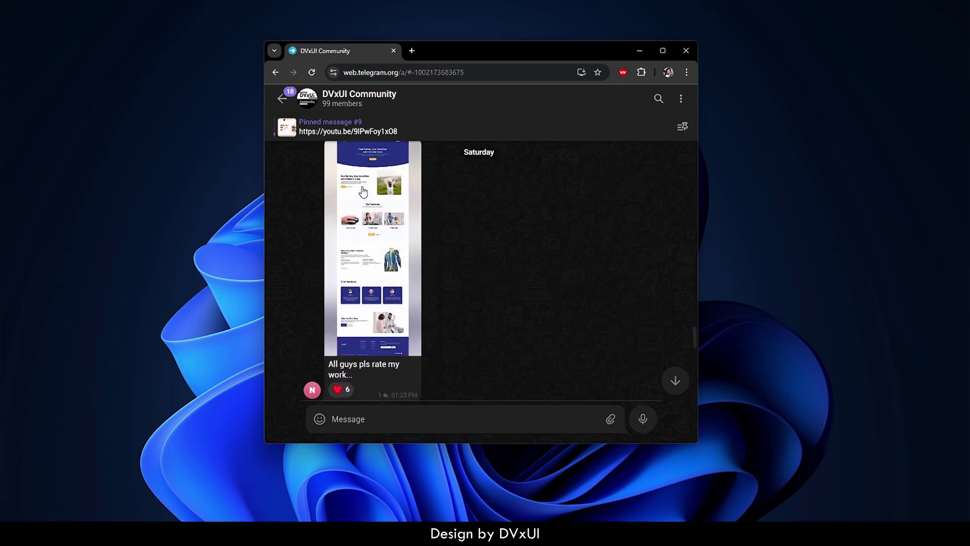
scroll(362, 191, "up", 3)
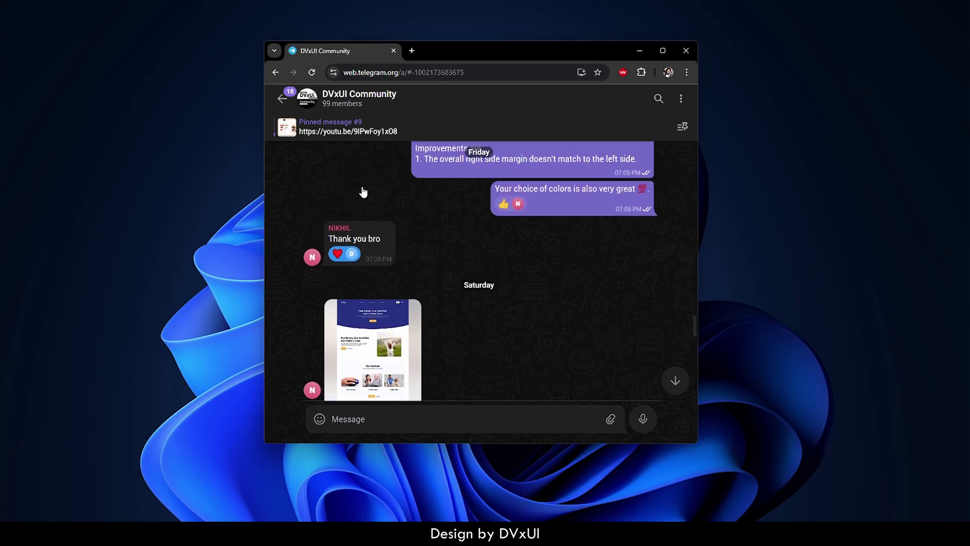
scroll(362, 191, "up", 3)
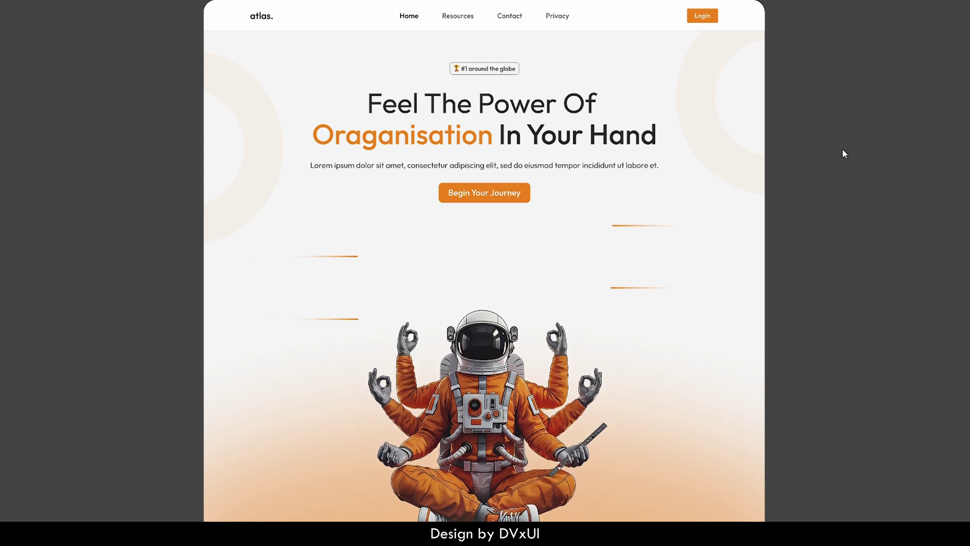
- Leave the full-screen prototype and switch to the Udemy page of the Figma web design course to review its sections and overview
mouse_move(517, 5)
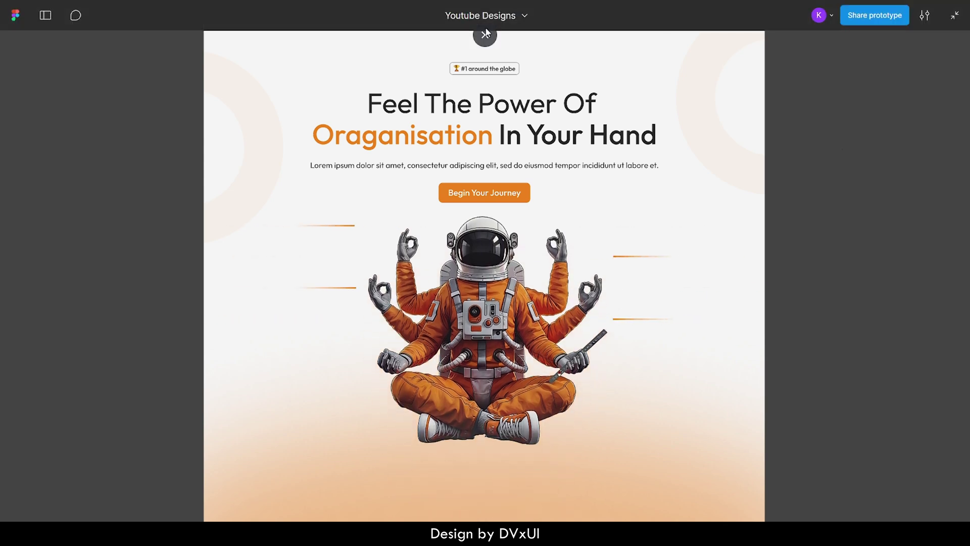
key("Escape")
left_click(325, 14)
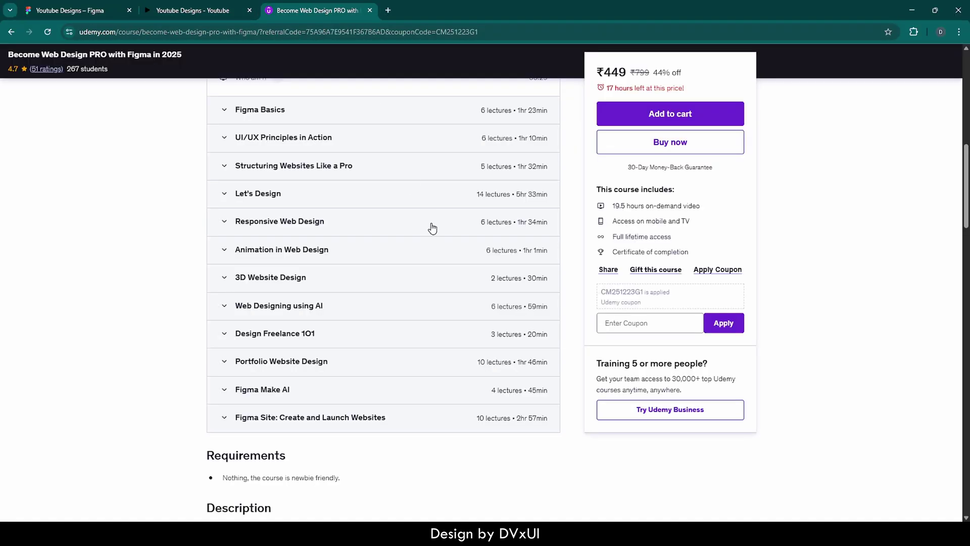
scroll(431, 225, "up", 10)
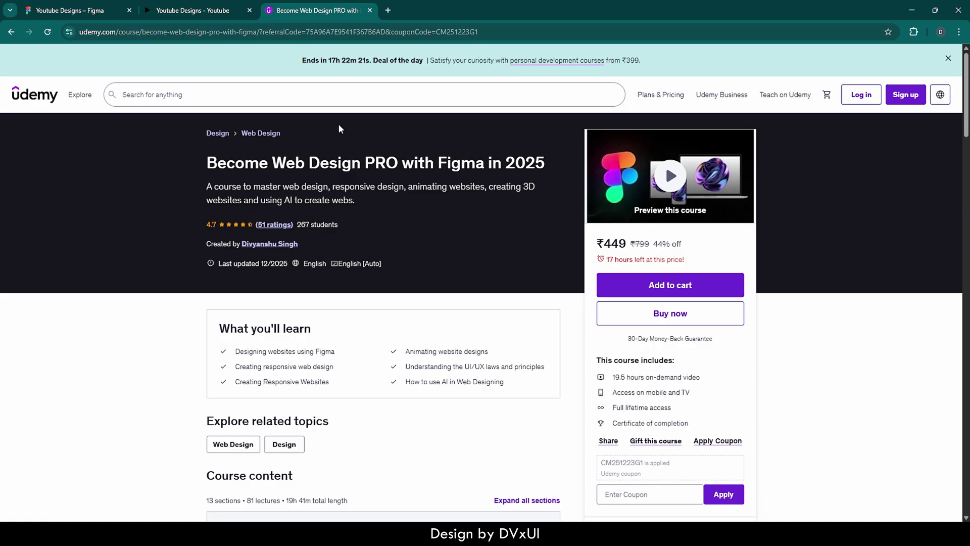
- Switch back to the Figma prototype presentation to view the finished hero animation
left_click(39, 5)
left_click(161, 6)
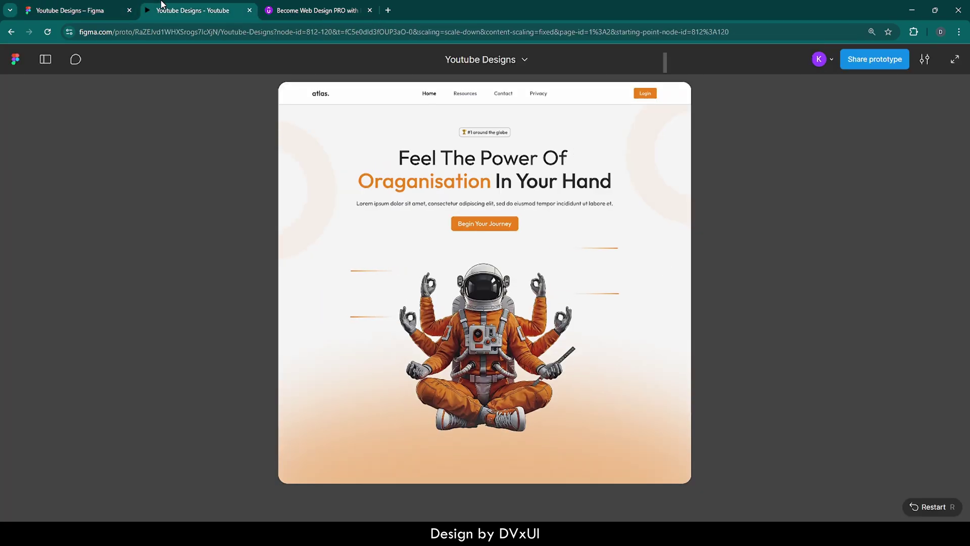